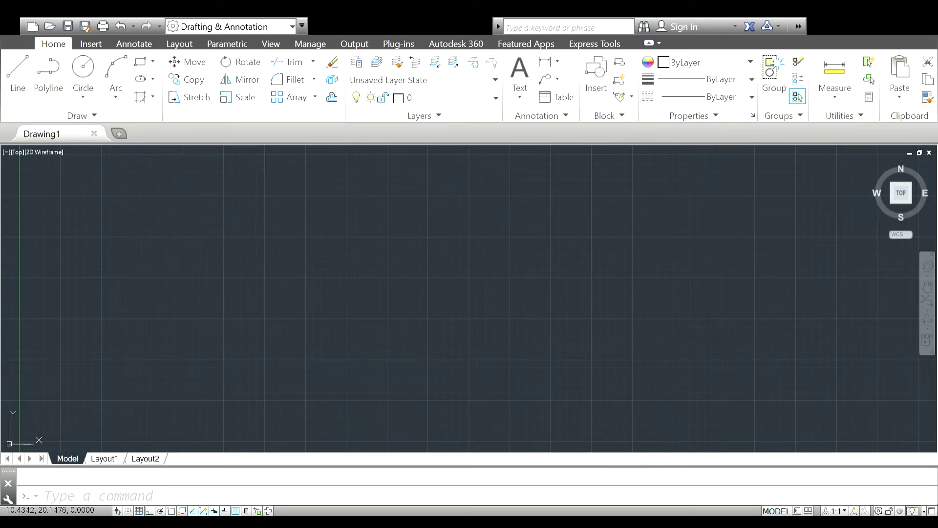
- Draw a single horizontal line with Ortho turned on
left_click(188, 231)
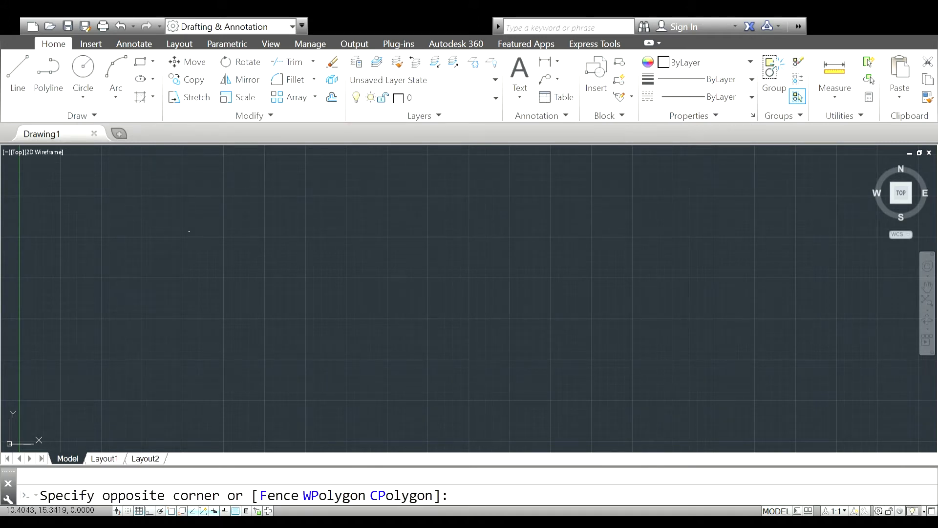
left_click(191, 279)
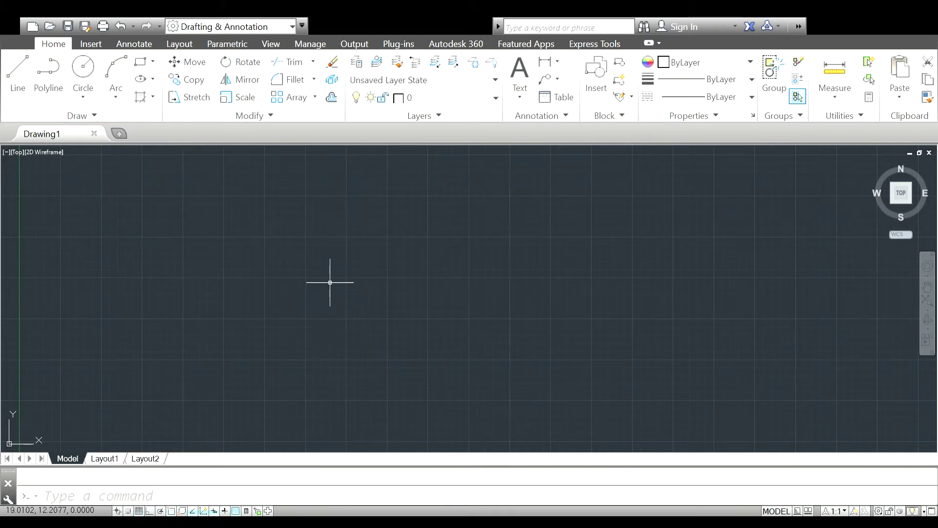
left_click(17, 75)
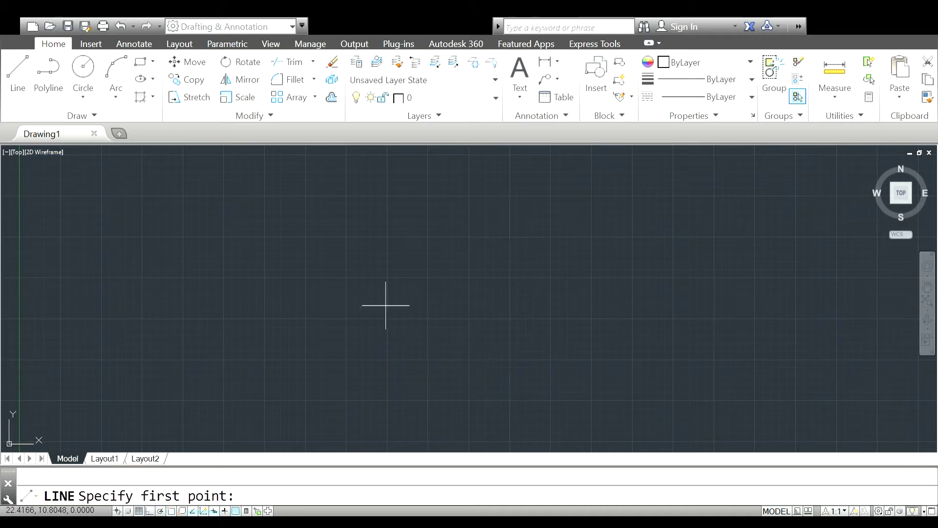
left_click(347, 279)
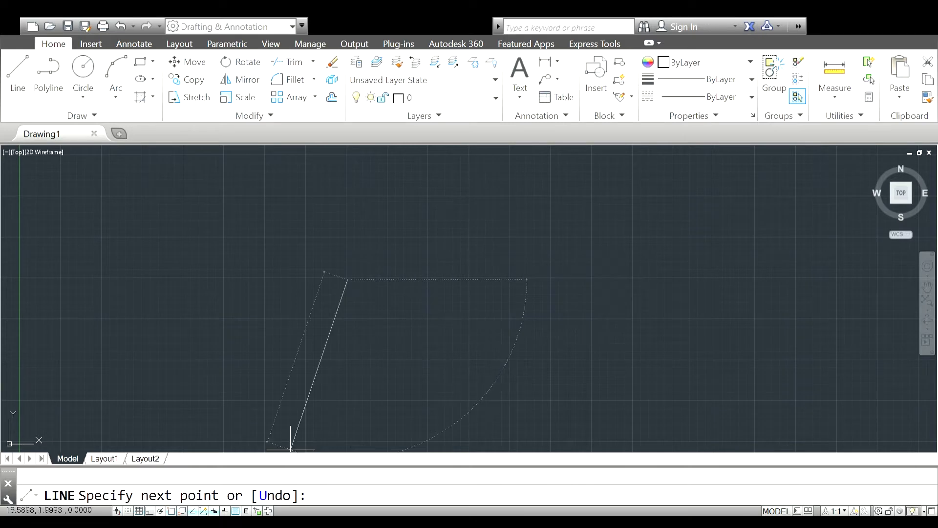
key("F8")
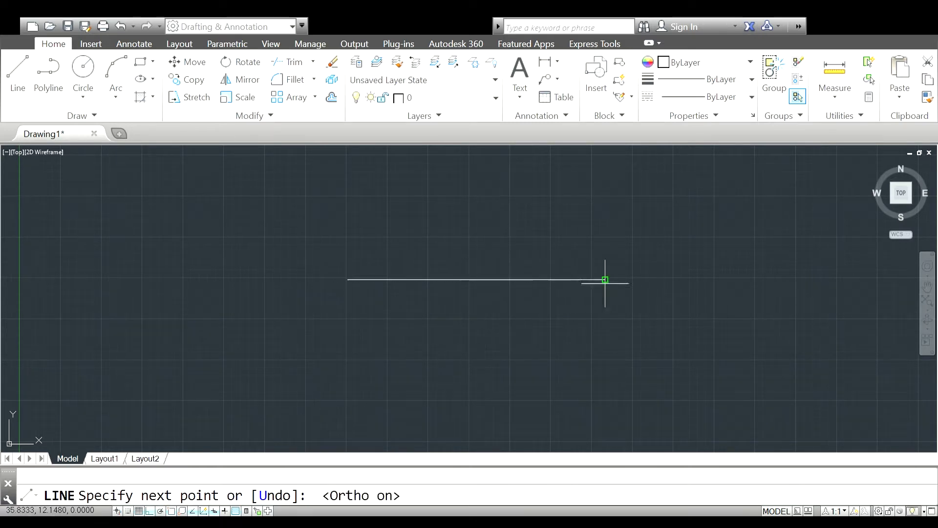
left_click(605, 279)
key("Return")
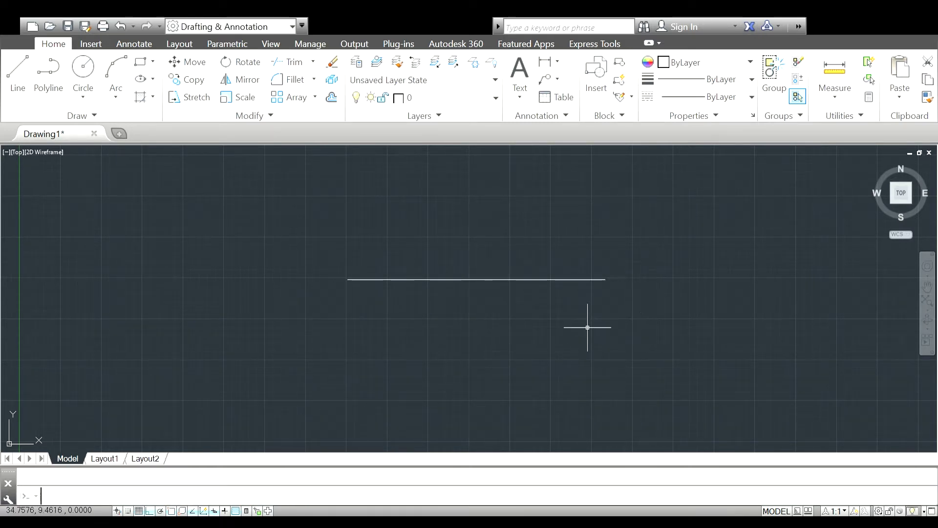
- Draw a circle below the left half of the line
type("c")
key("Return")
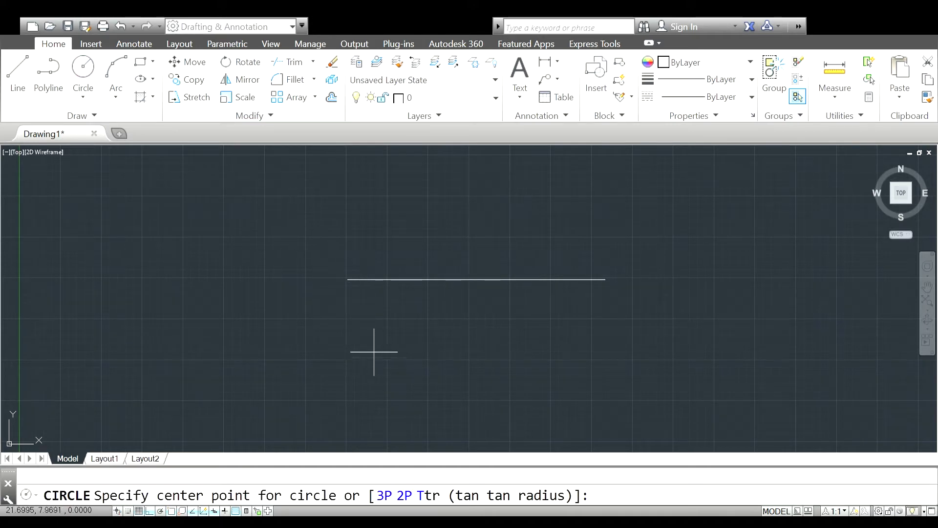
left_click(375, 354)
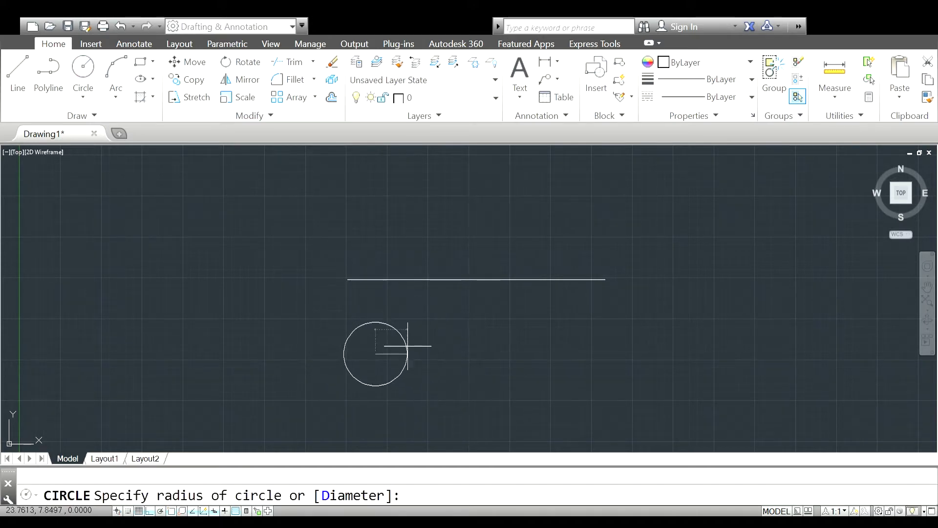
left_click(414, 348)
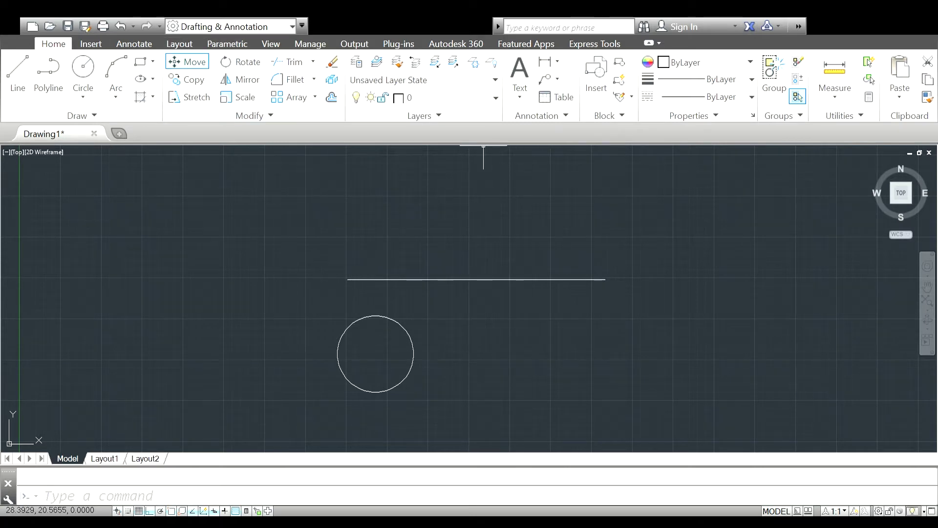
- Start moving the circle, mistakenly select the line too, and cancel
left_click(188, 62)
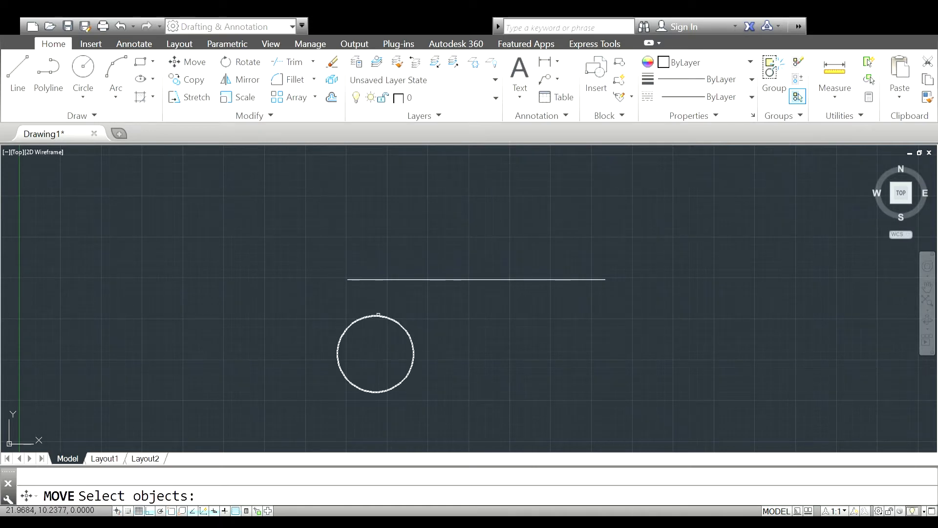
left_click(378, 314)
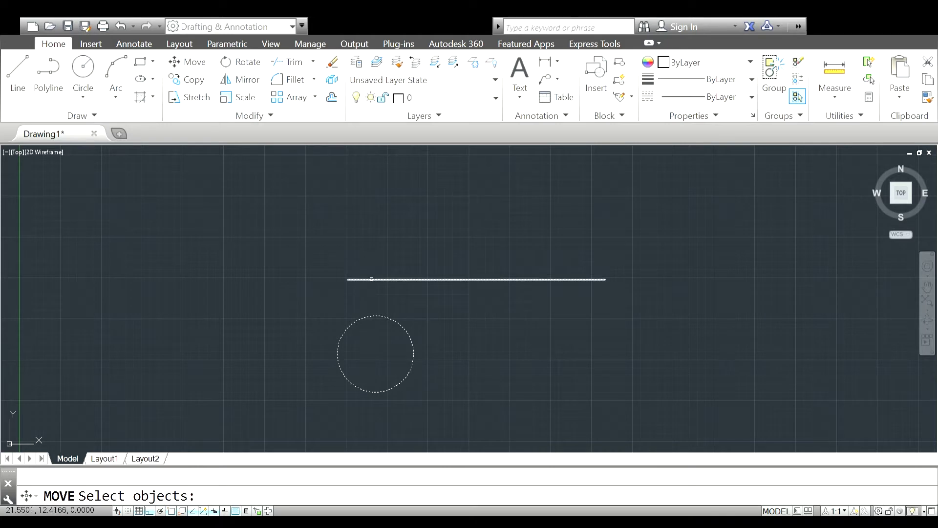
left_click(373, 281)
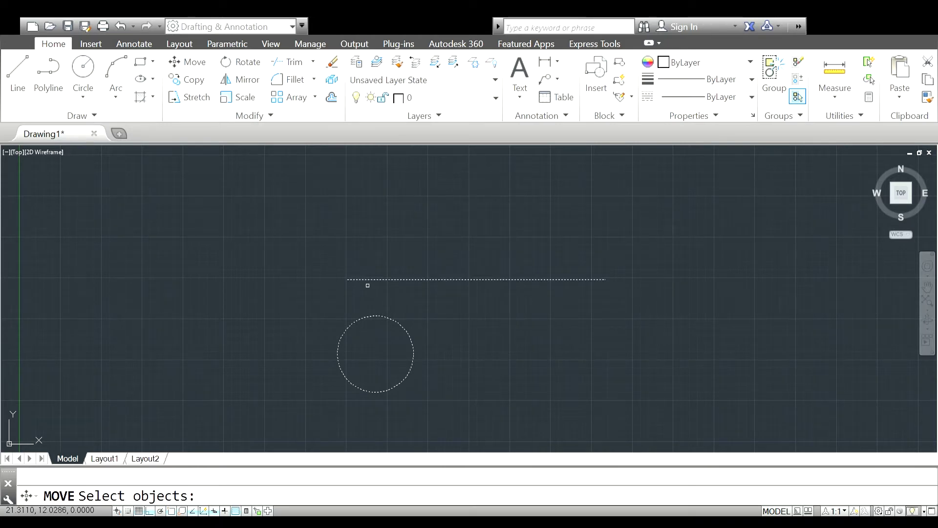
left_click(367, 276)
left_click(369, 278)
key("Escape")
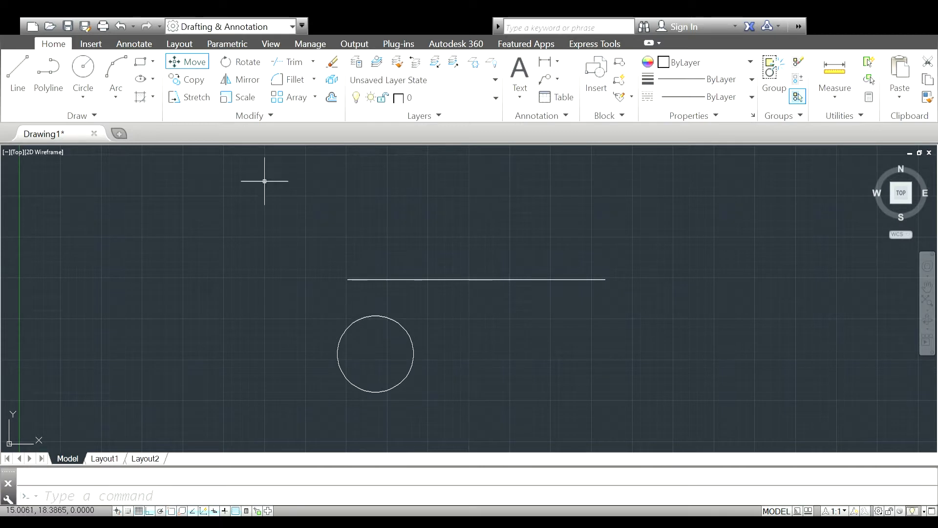
- Move the circle so its centre sits on the line's left end
key("Return")
left_click(359, 318)
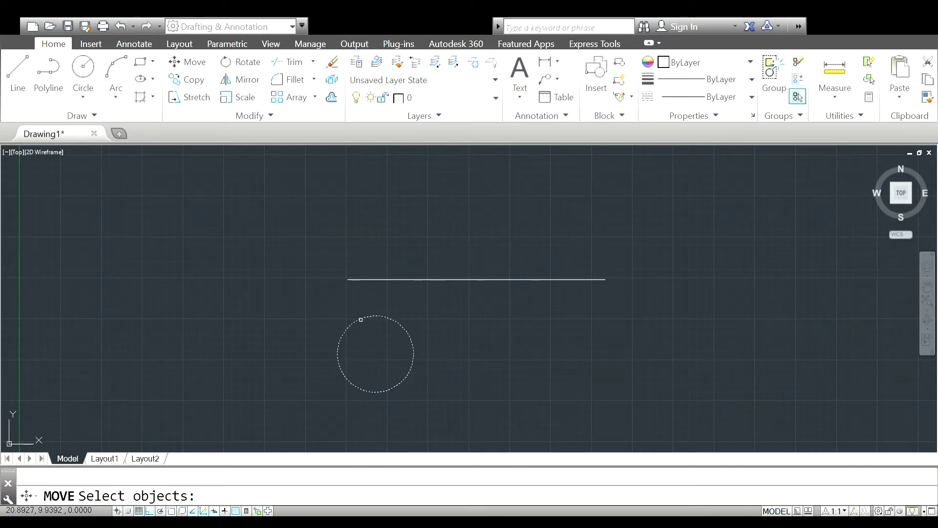
key("Return")
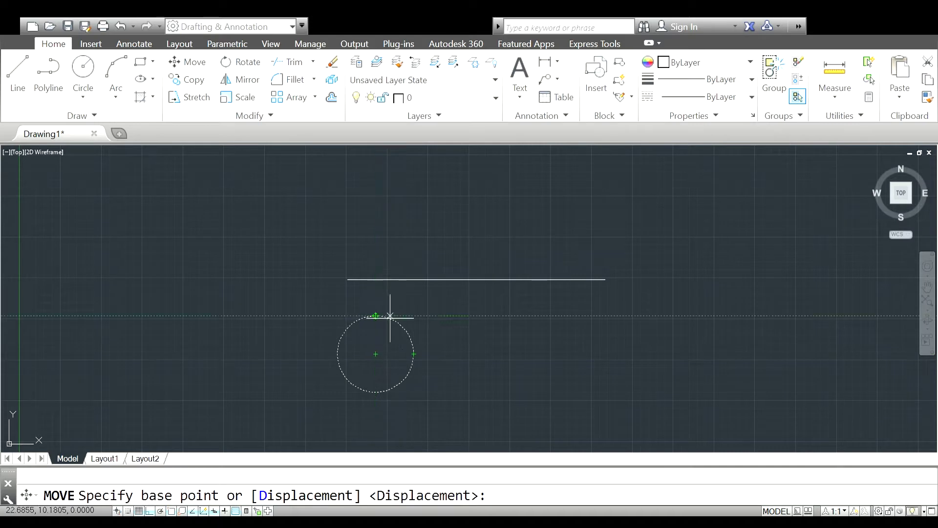
left_click(375, 353)
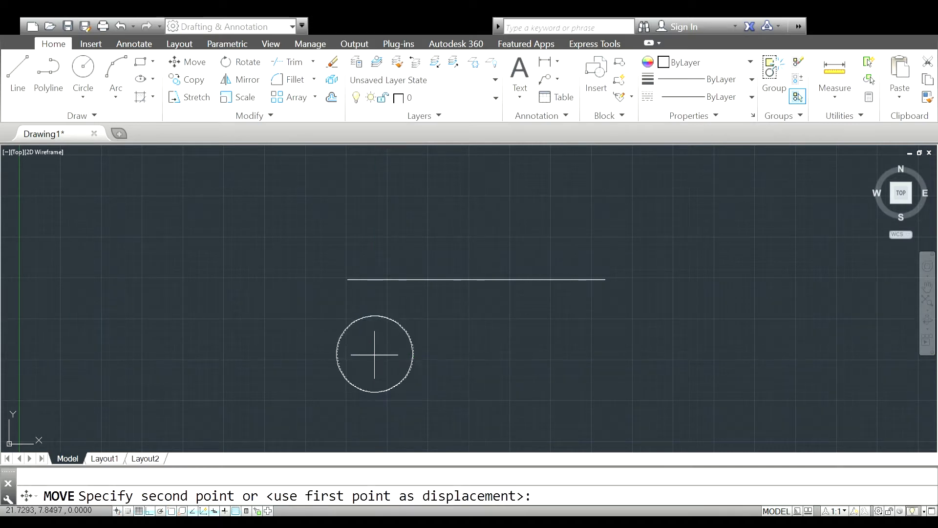
left_click(348, 280)
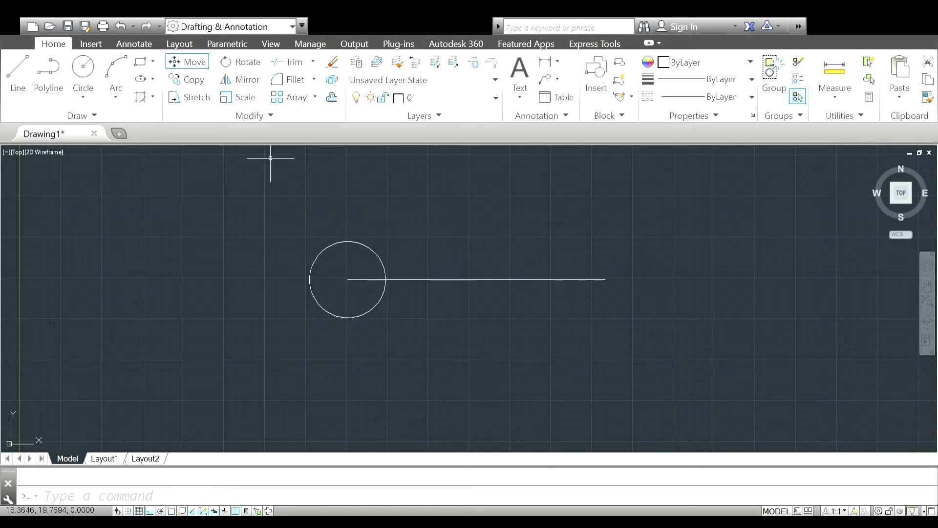
- Move the circle so its top point meets the line's right end
left_click(188, 61)
left_click(371, 252)
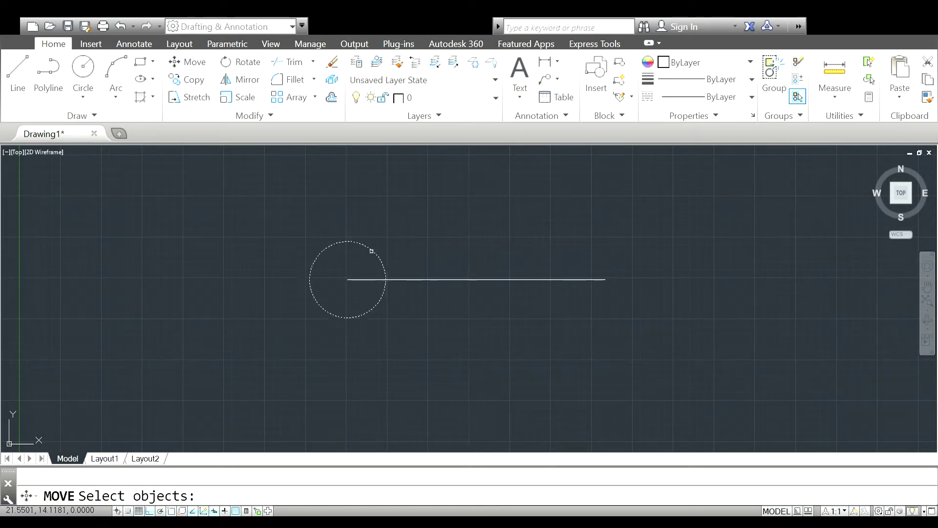
key("Return")
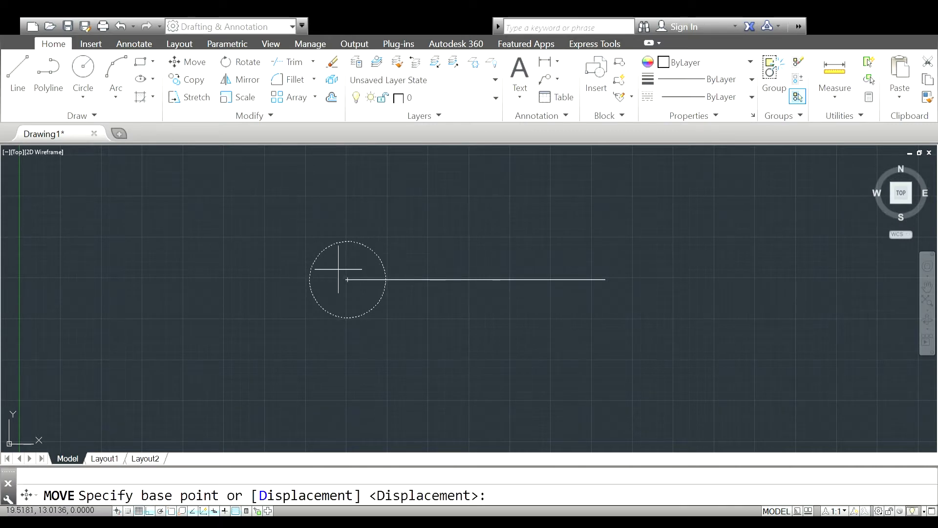
left_click(347, 241)
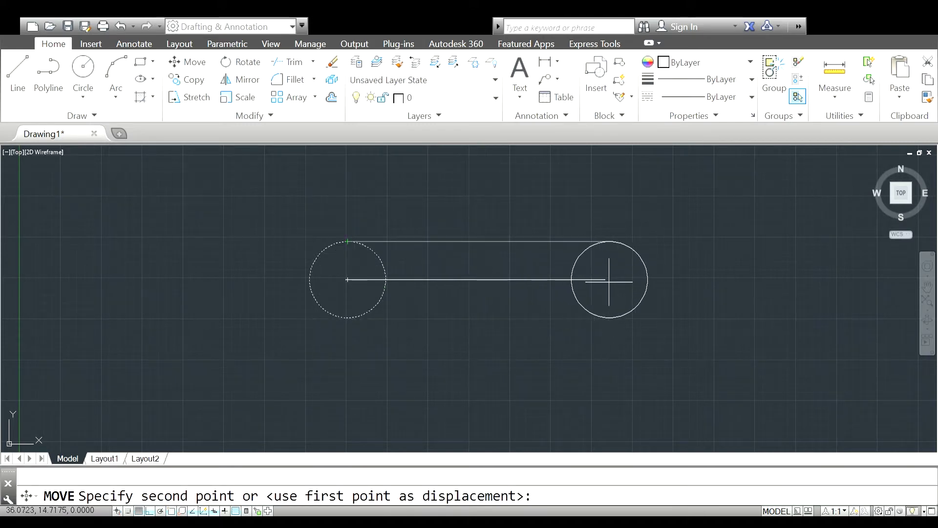
left_click(607, 279)
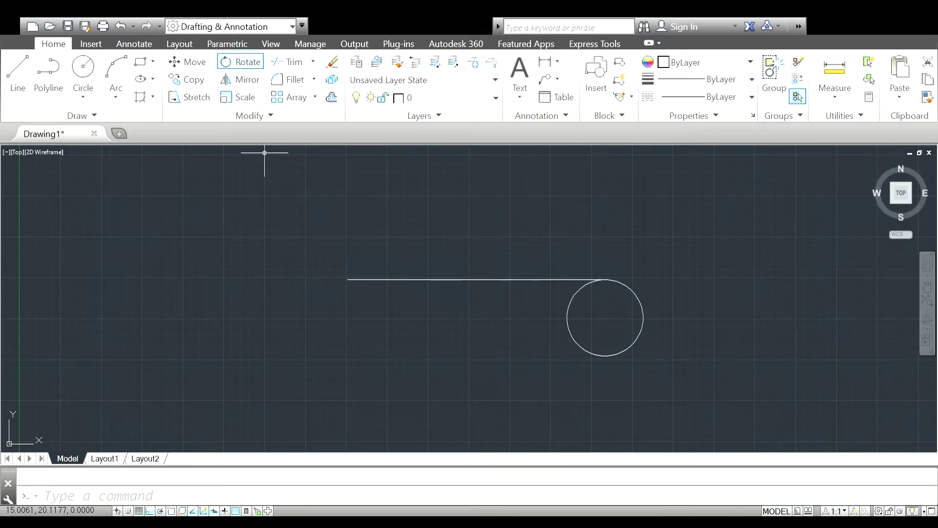
left_click(422, 280)
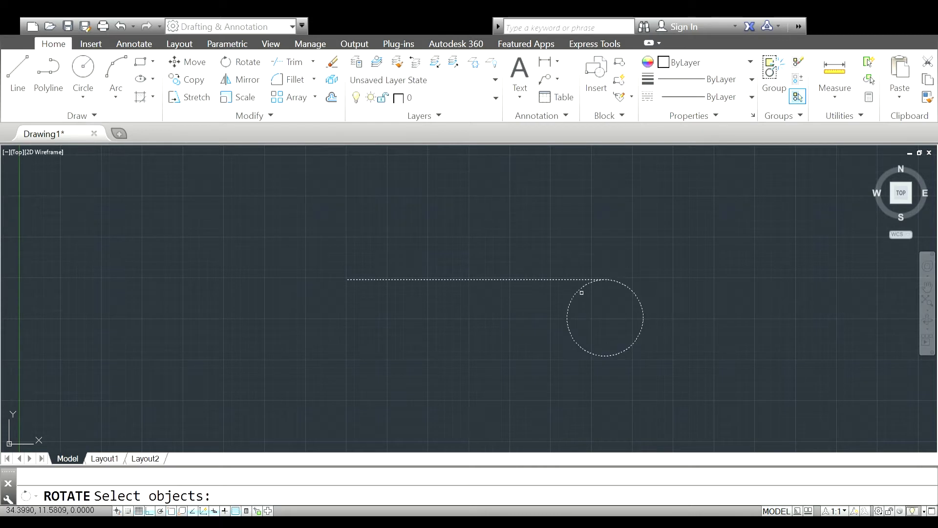
left_click(582, 292)
key("Return")
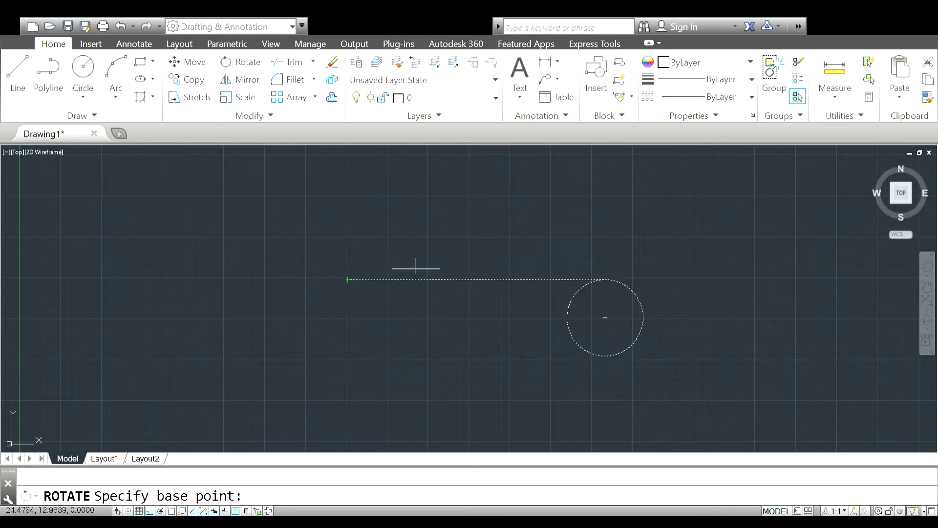
left_click(471, 279)
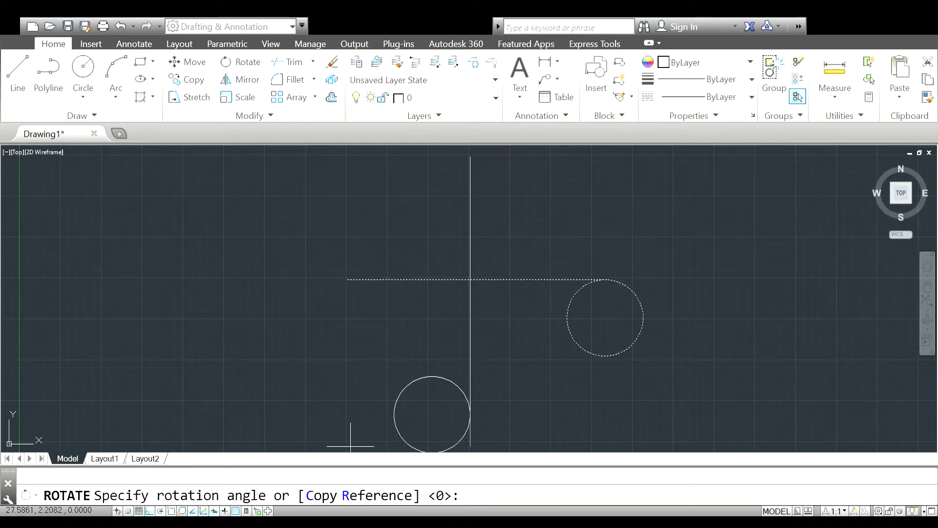
key("F8")
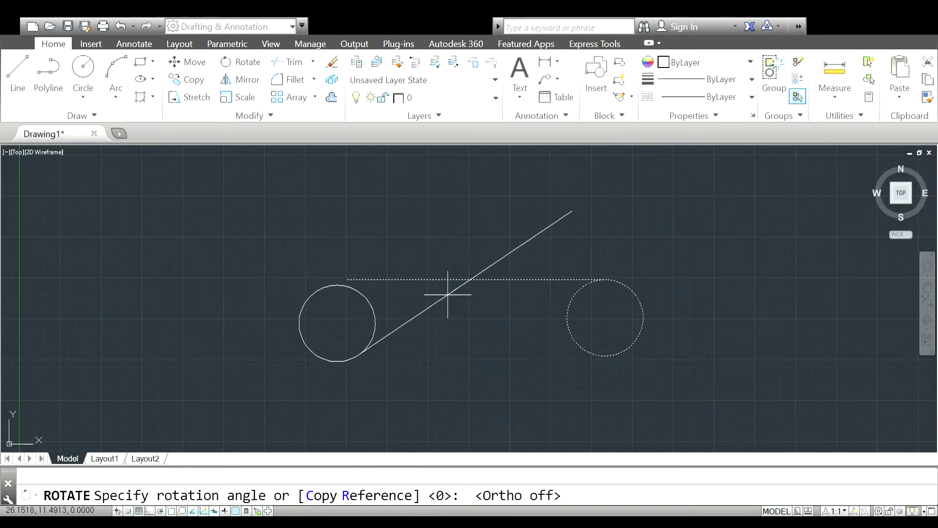
left_click(473, 266)
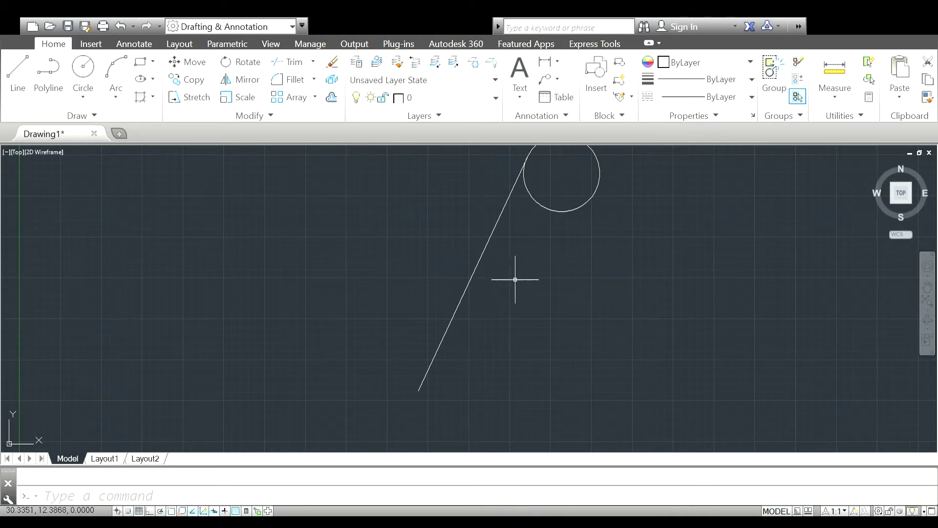
scroll(540, 244, "down", 2)
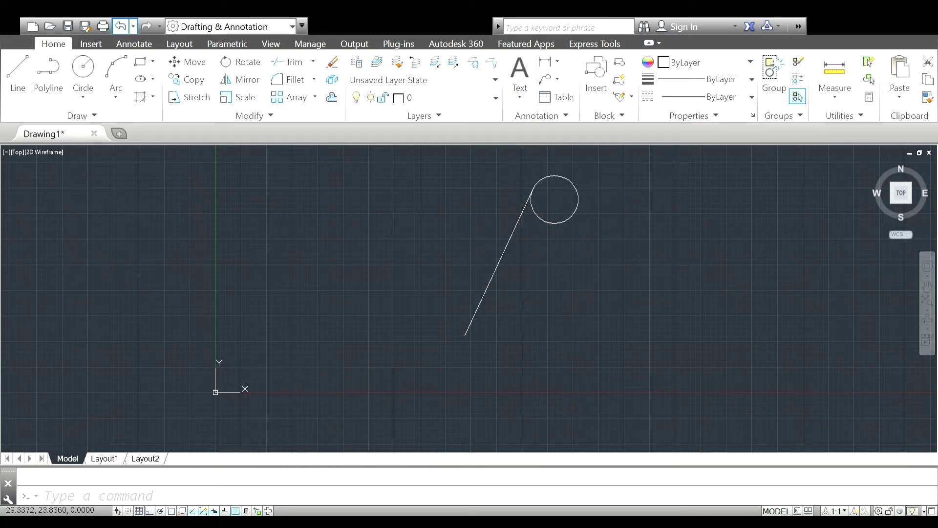
scroll(542, 243, "up", 2)
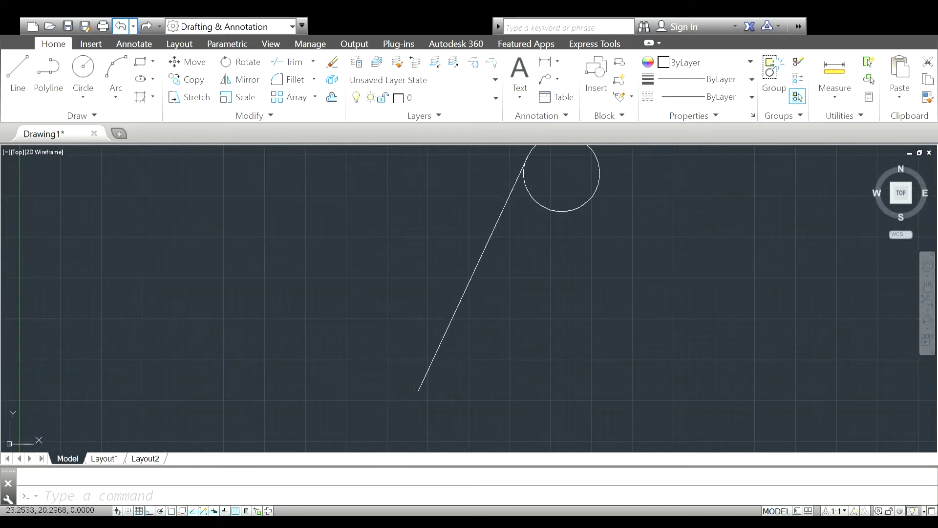
key("ctrl+z")
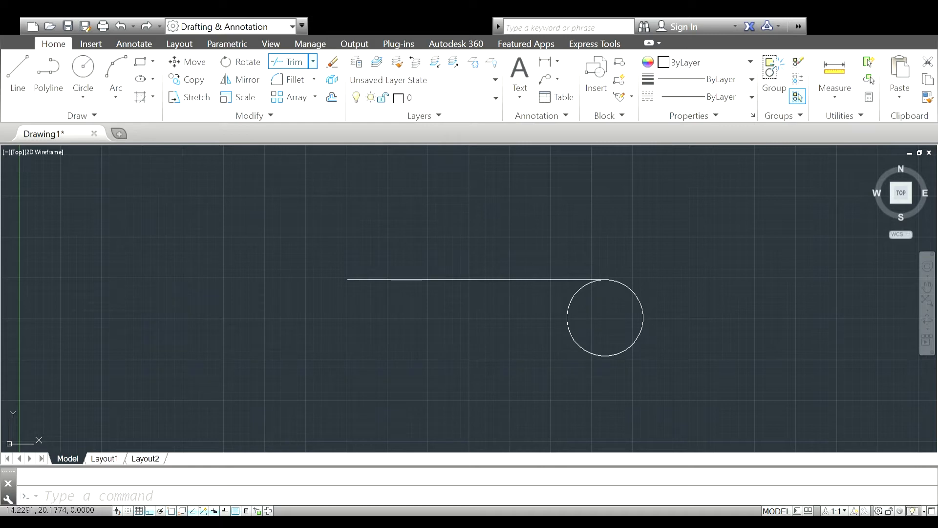
- Draw an L-shaped line above the horizontal line, then undo it
scroll(219, 205, "down", 2)
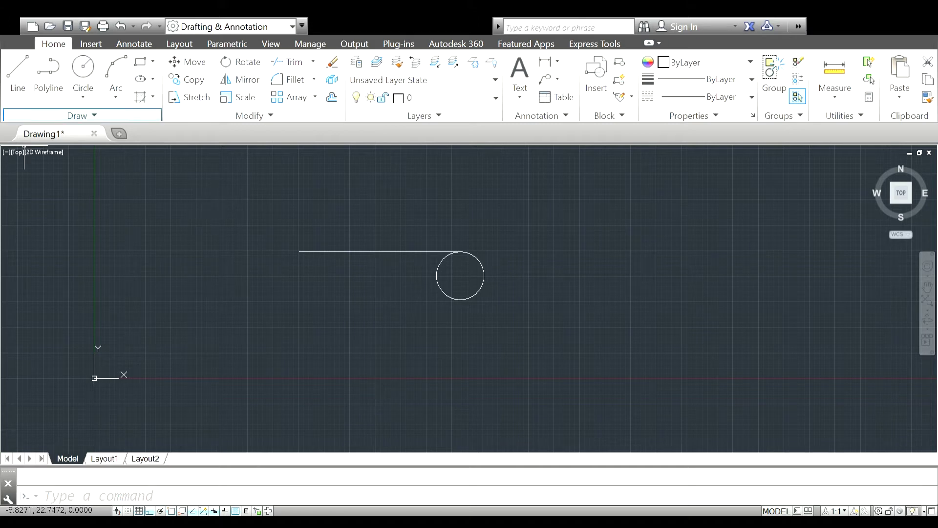
left_click(18, 73)
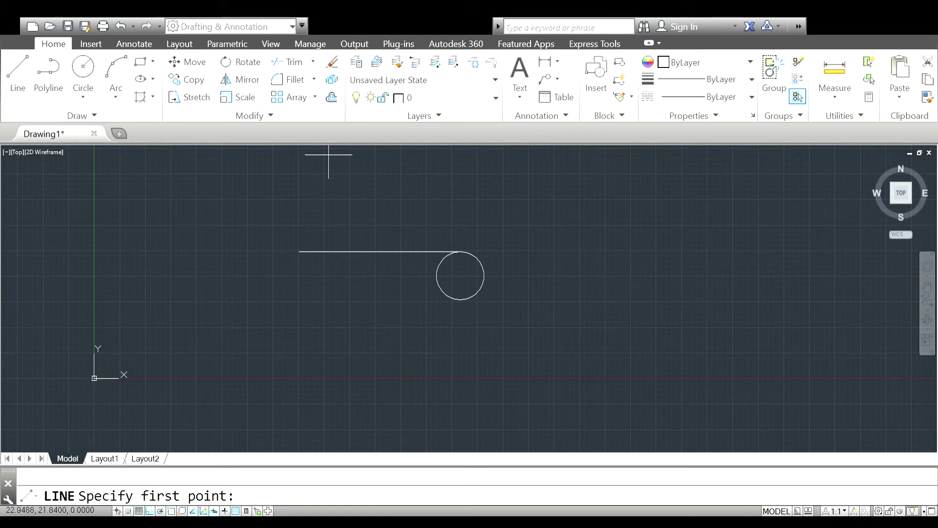
left_click(313, 250)
left_click(330, 205)
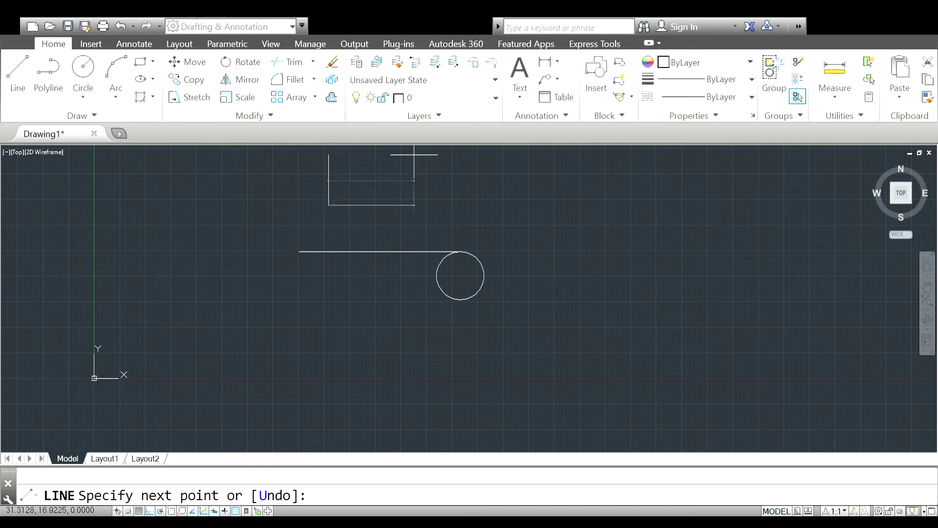
left_click(414, 205)
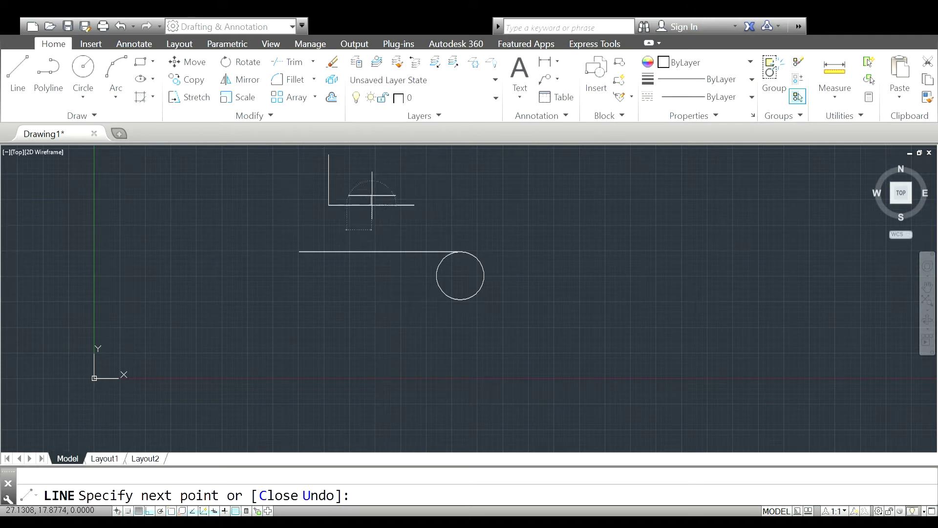
left_click(435, 181)
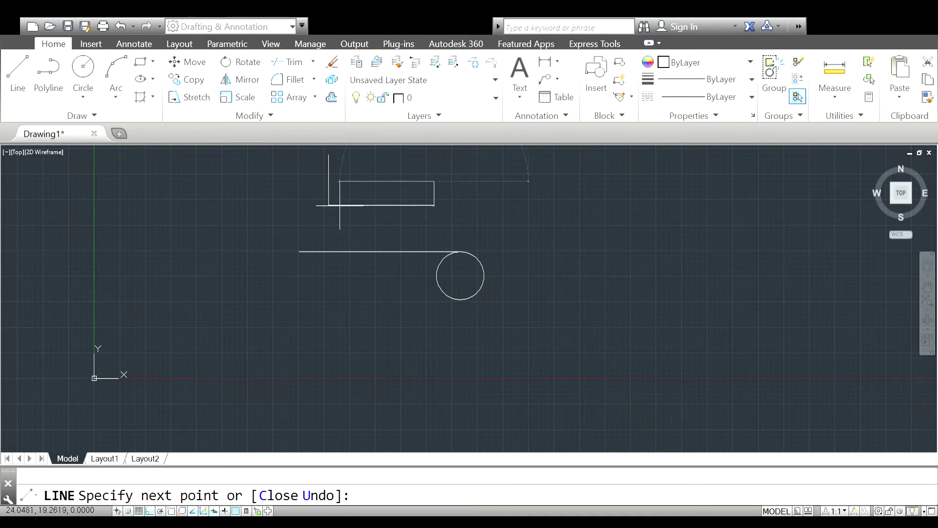
key("Return")
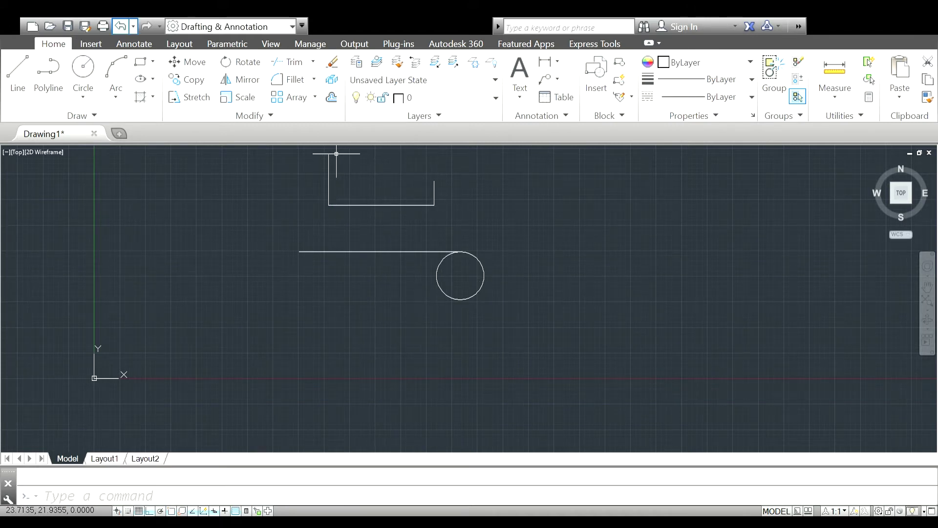
key("ctrl+z")
key("ctrl+z")
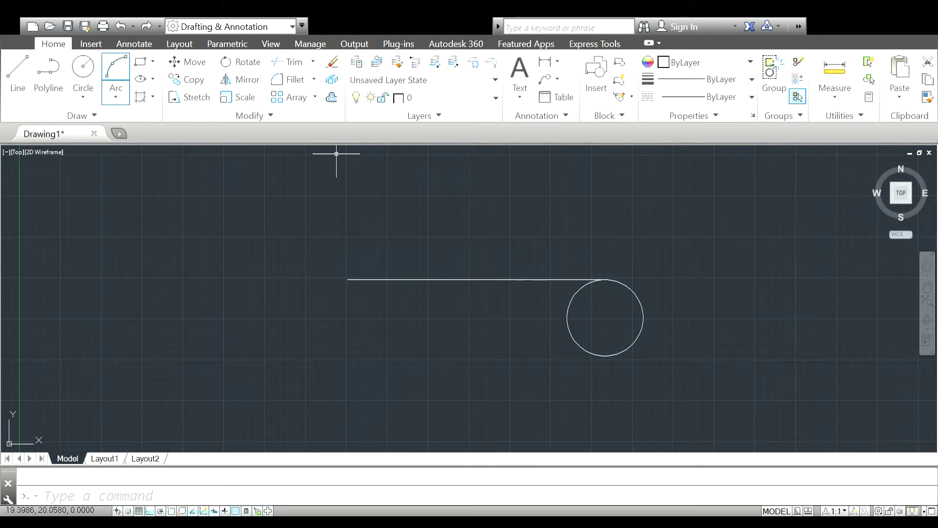
- Draw three separate short vertical lines above the horizontal line, not touching it
left_click(17, 79)
left_click(376, 179)
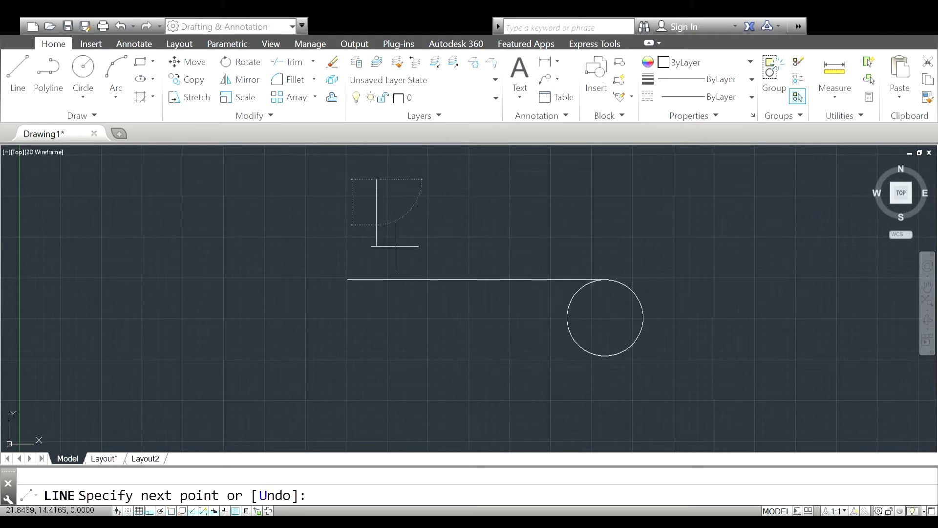
left_click(392, 254)
key("Return")
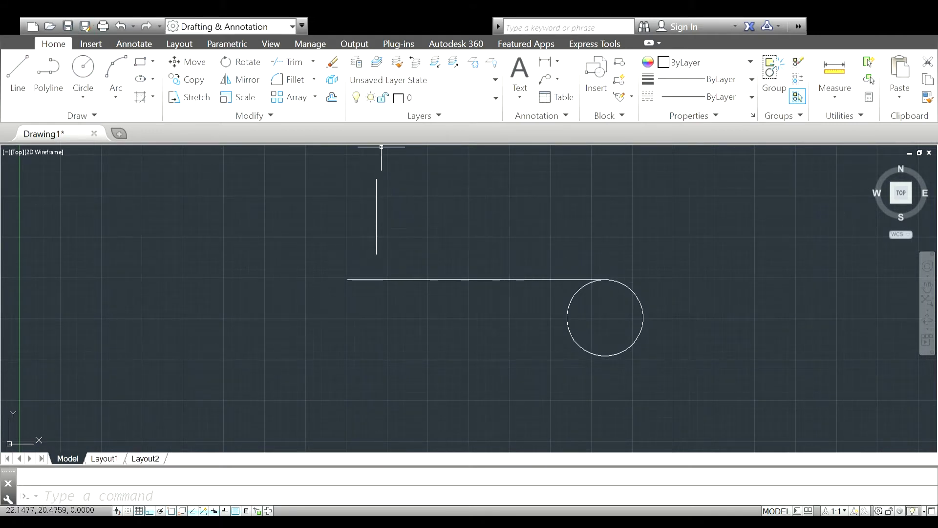
key("Return")
left_click(451, 182)
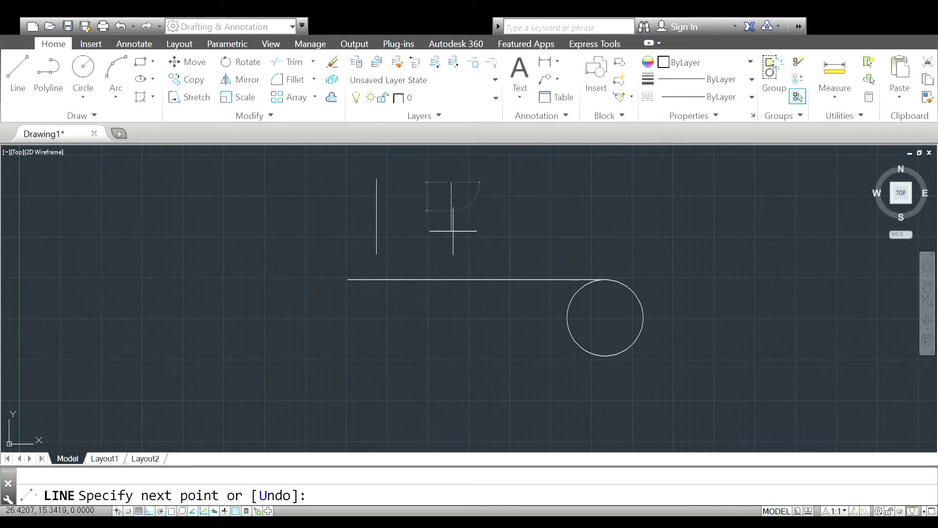
left_click(451, 251)
key("Return")
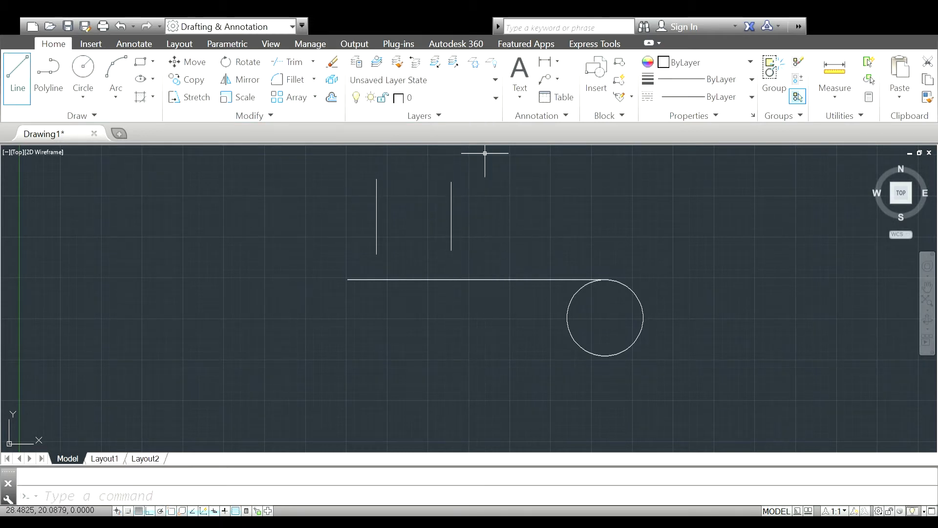
key("Return")
left_click(552, 194)
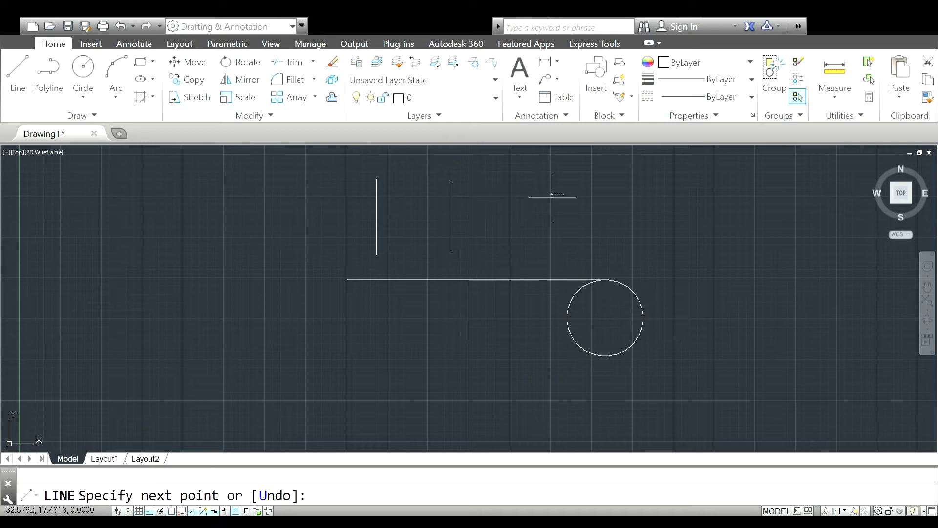
left_click(552, 255)
key("Return")
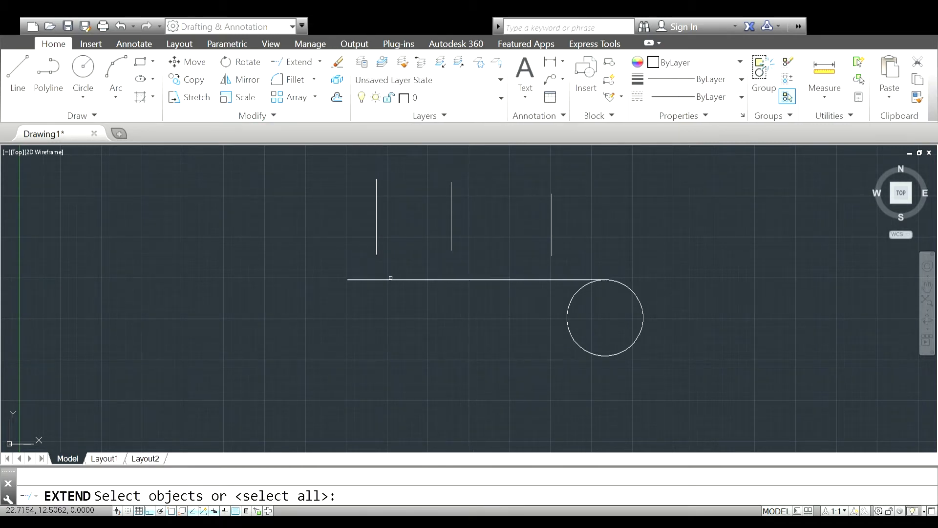
- With the horizontal line as boundary, extend the vertical lines down to it
left_click(394, 280)
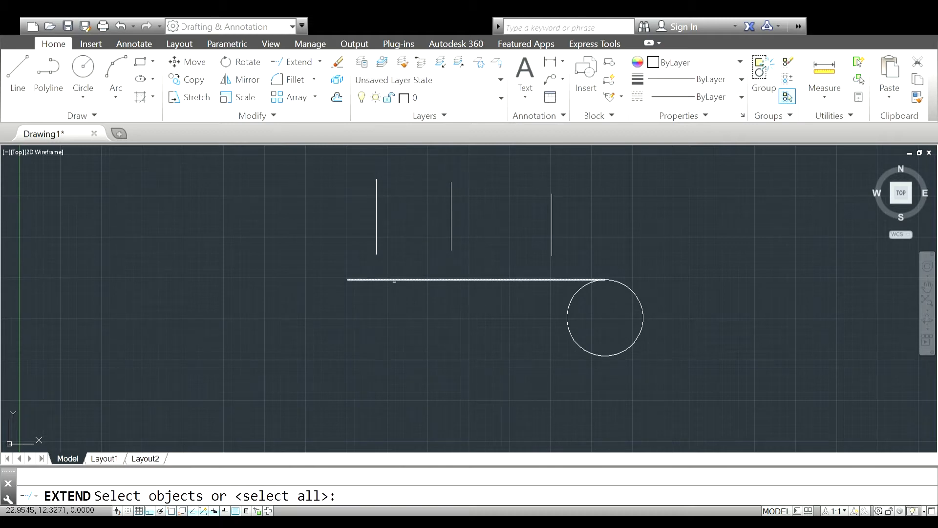
left_click(394, 280)
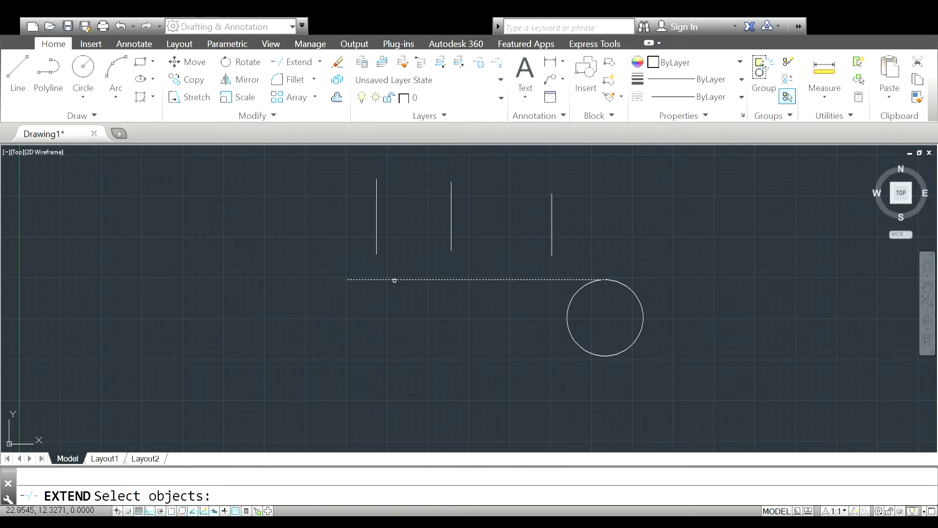
key("Return")
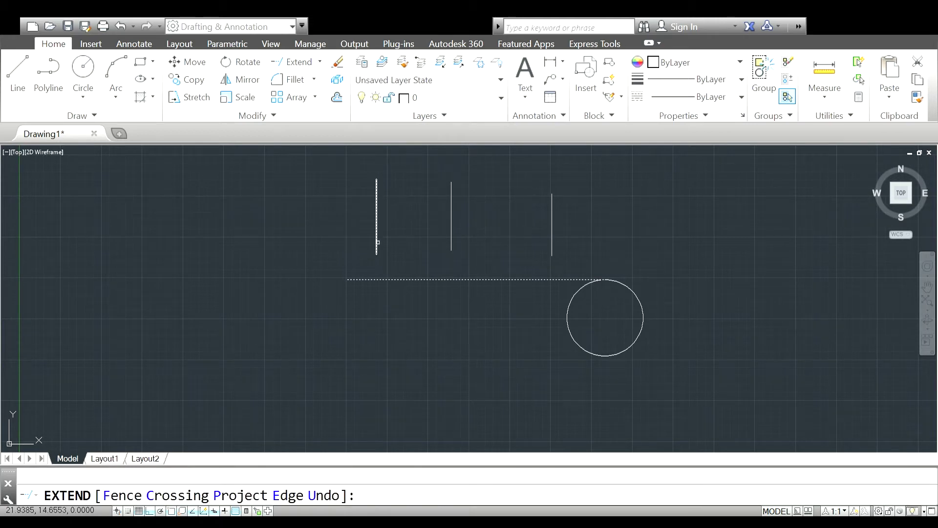
left_click(377, 242)
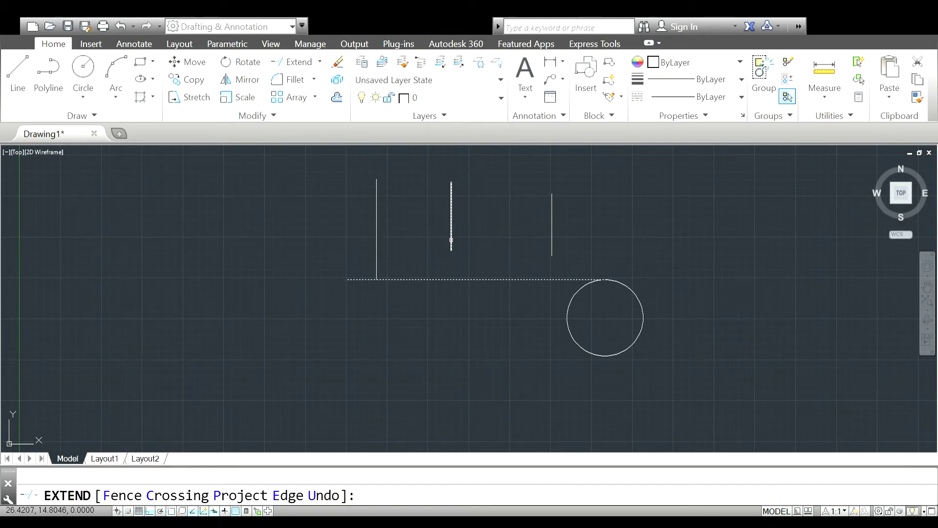
left_click(451, 235)
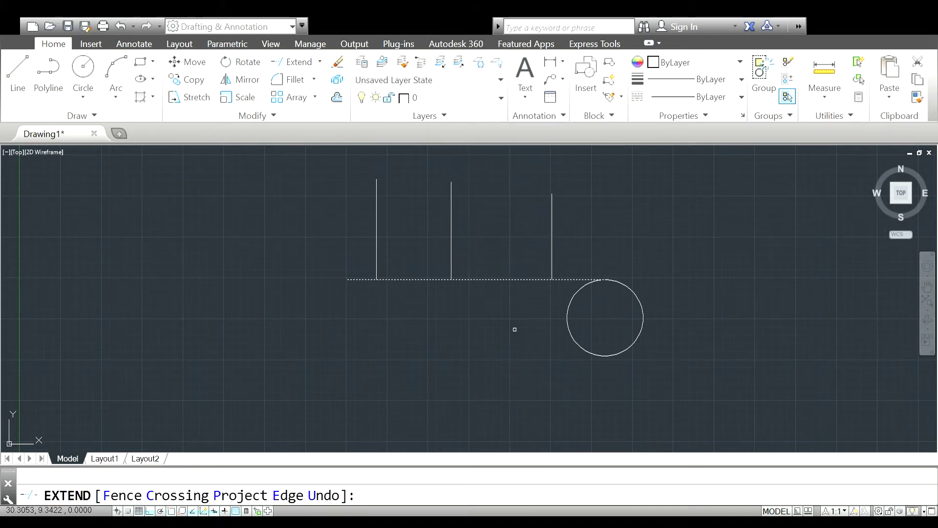
key("Return")
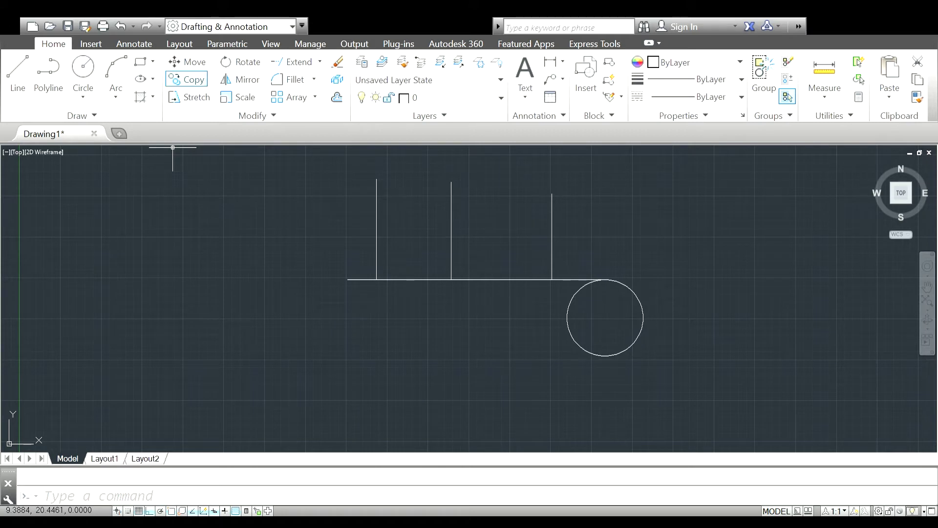
- Copy the circle onto the three vertical line tops and the horizontal line's left end
left_click(188, 79)
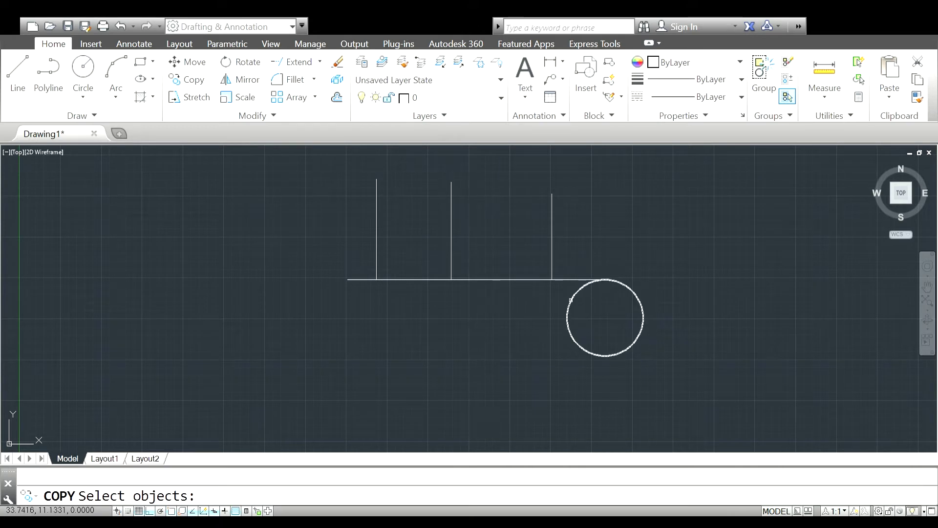
left_click(522, 279)
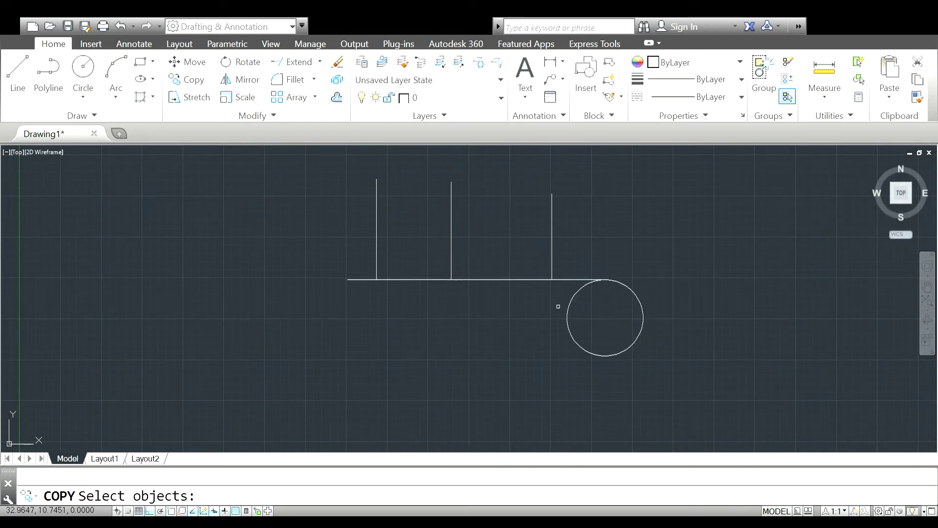
left_click(568, 312)
key("Return")
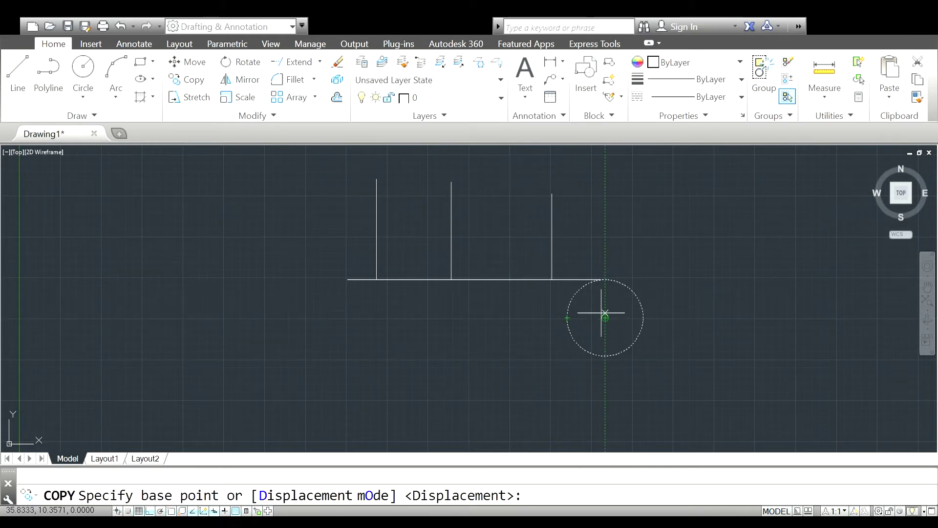
left_click(605, 317)
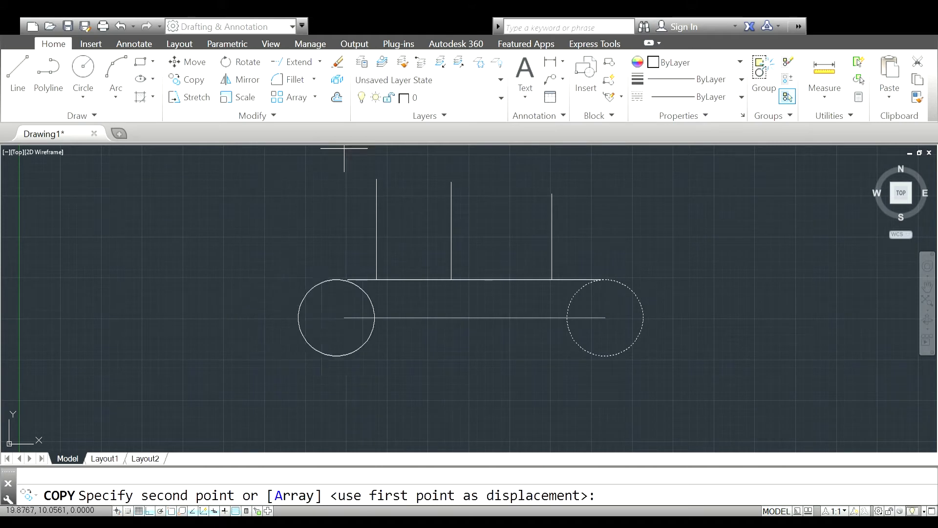
left_click(376, 179)
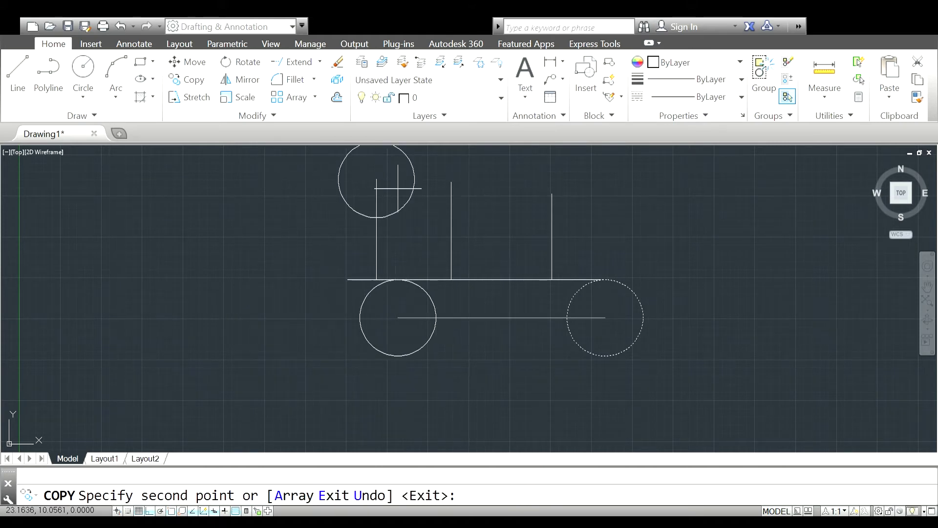
left_click(451, 182)
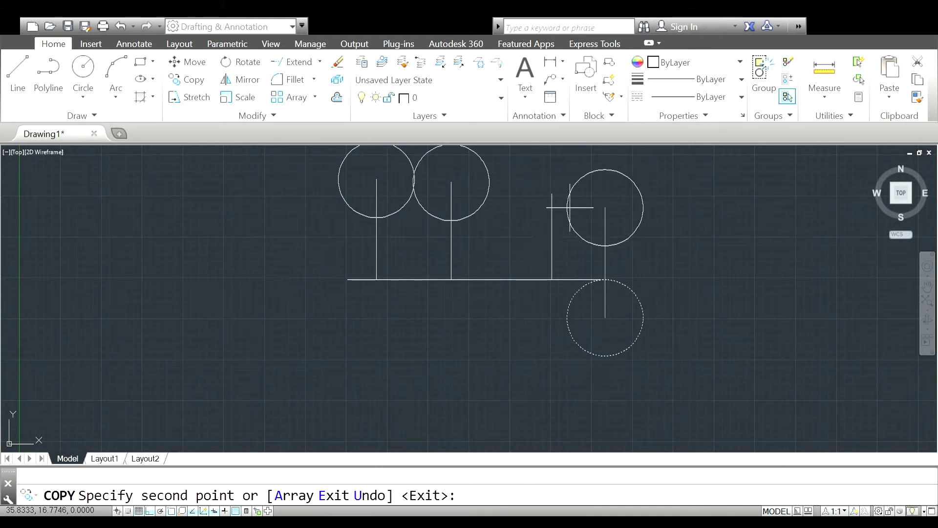
left_click(552, 193)
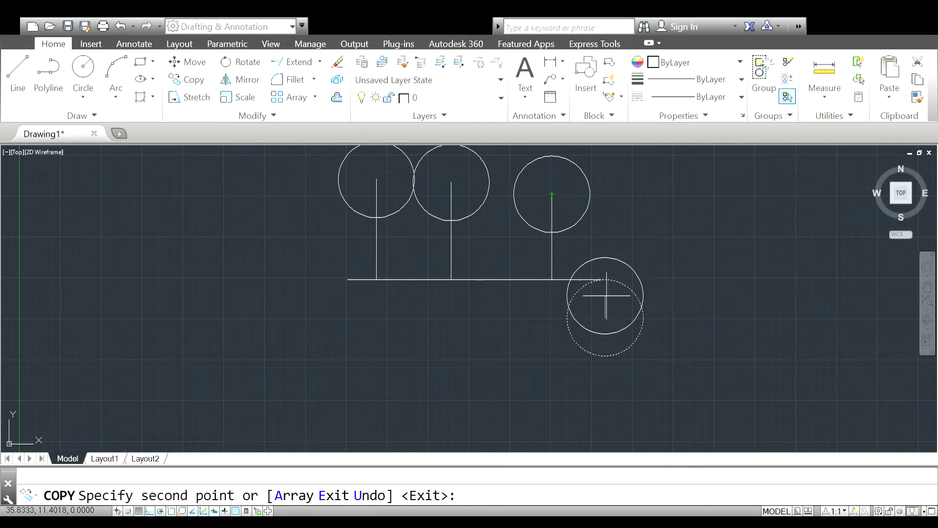
left_click(348, 280)
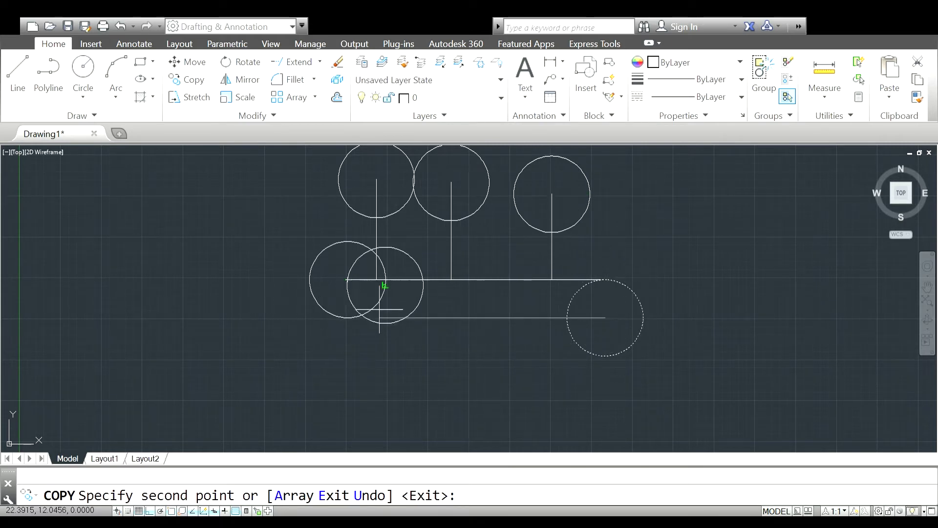
key("Return")
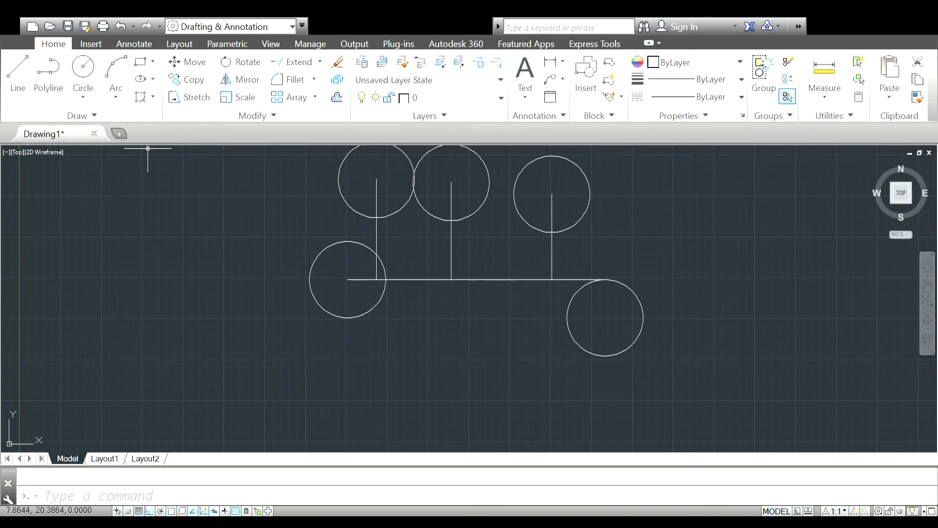
- Mirror the whole figure across a vertical line on its left, keeping the original
scroll(383, 198, "up", 2)
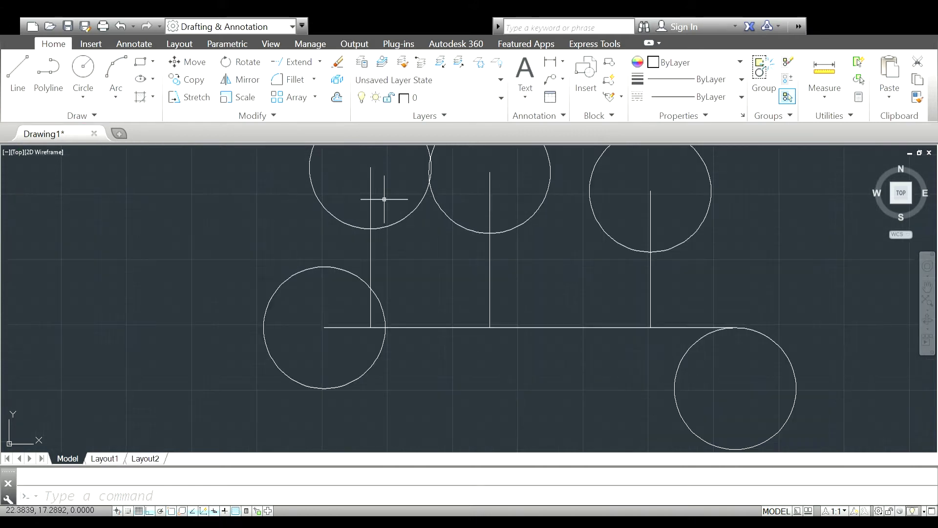
scroll(378, 199, "down", 2)
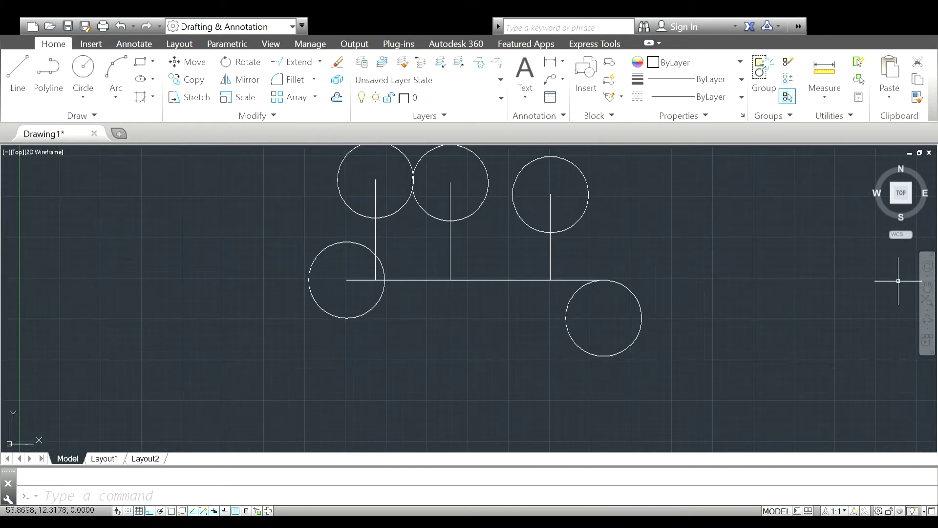
left_click(927, 287)
left_click_drag(586, 244, 597, 277)
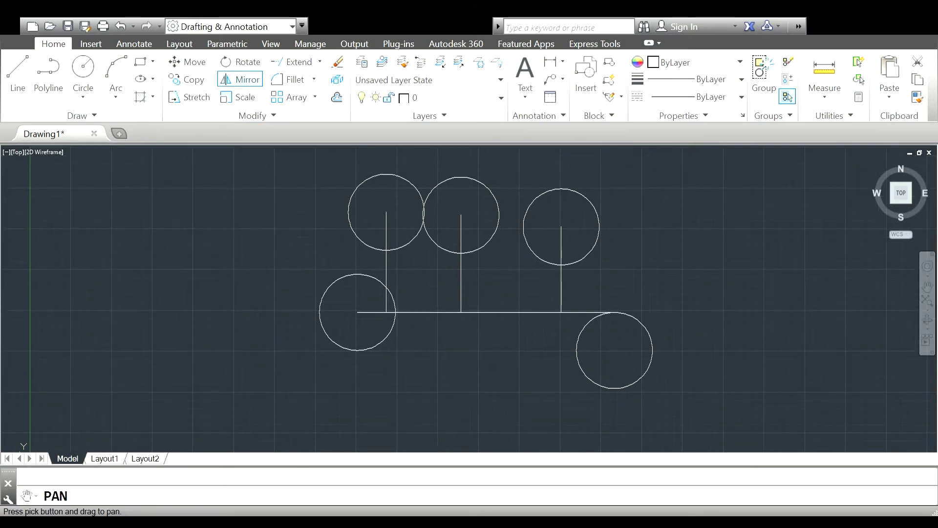
left_click(241, 80)
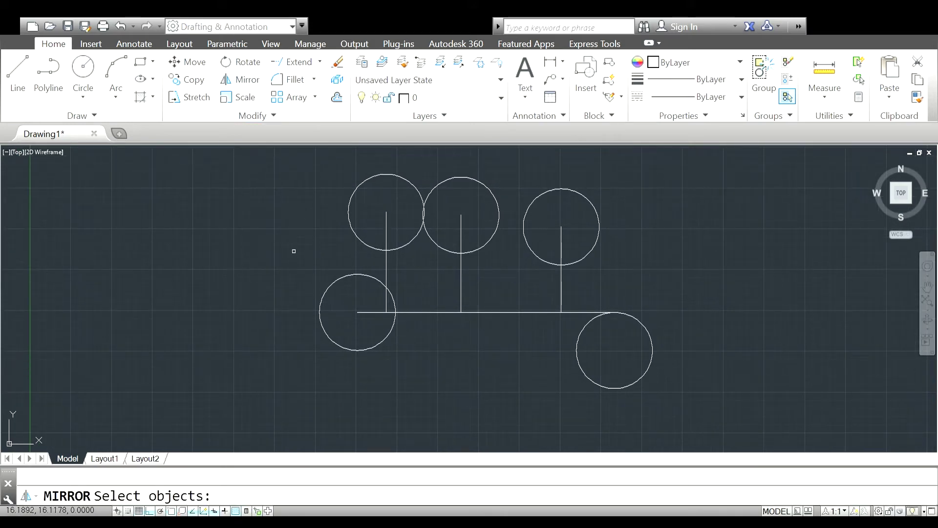
left_click(666, 176)
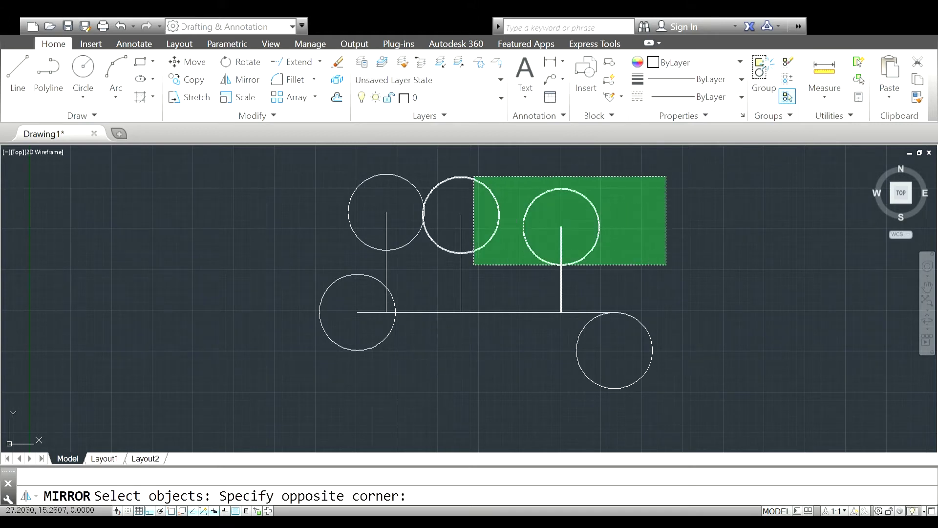
left_click(267, 409)
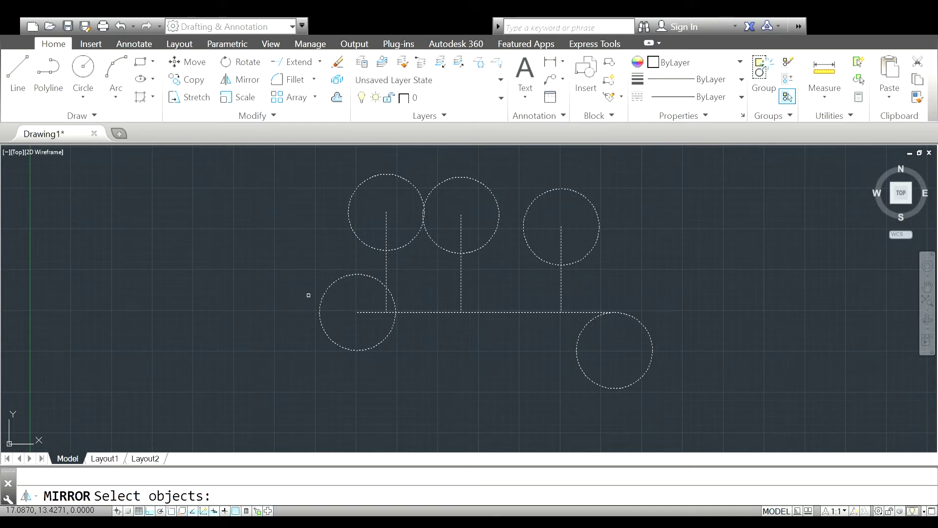
key("Return")
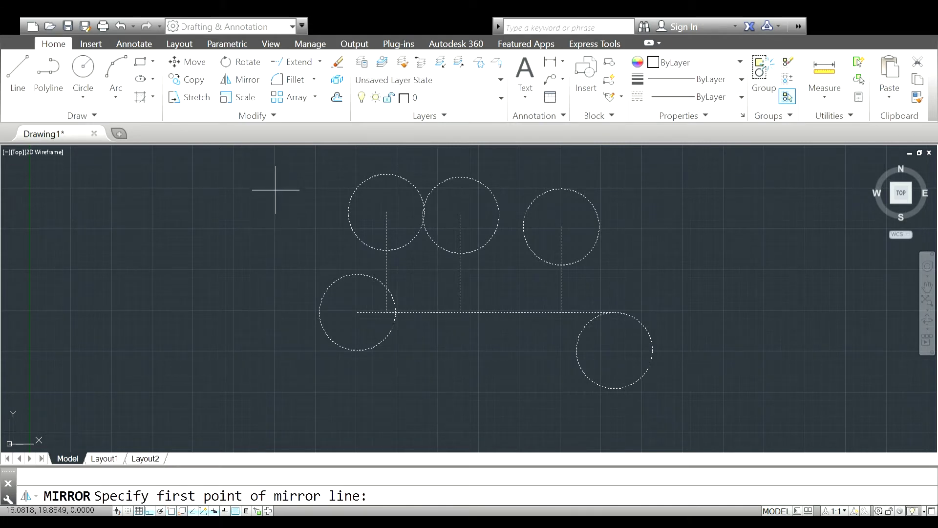
left_click(275, 188)
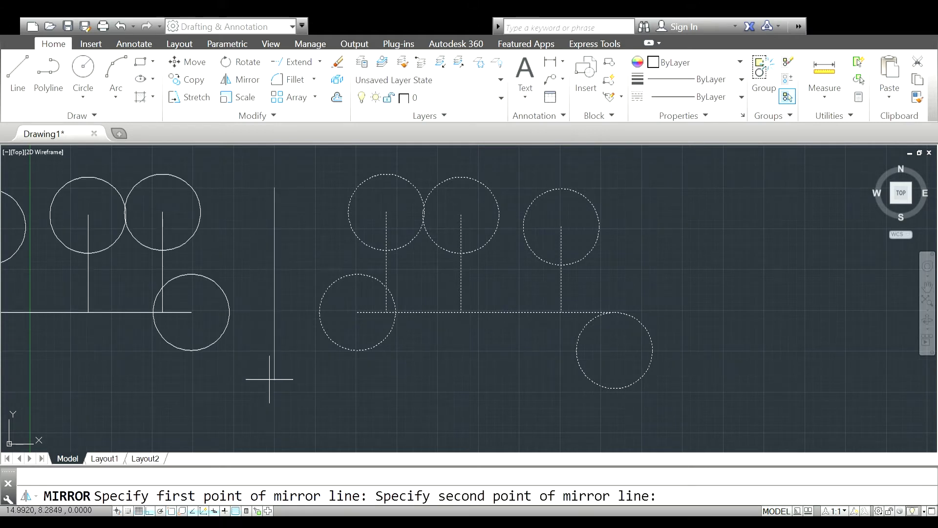
left_click(271, 378)
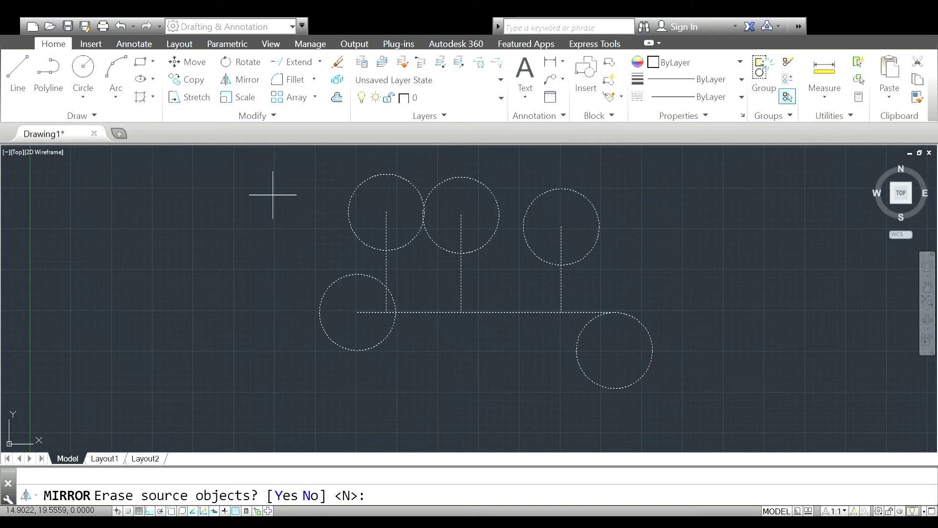
key("Return")
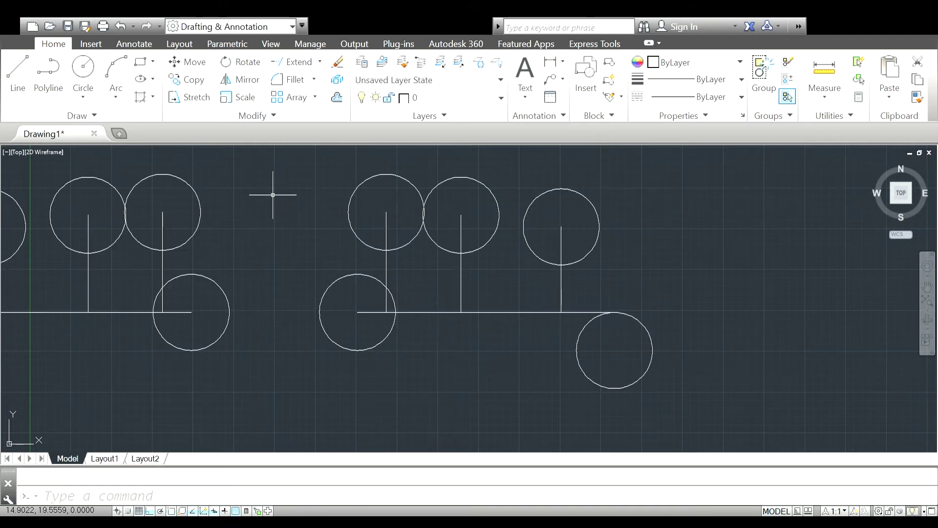
scroll(198, 283, "down", 1)
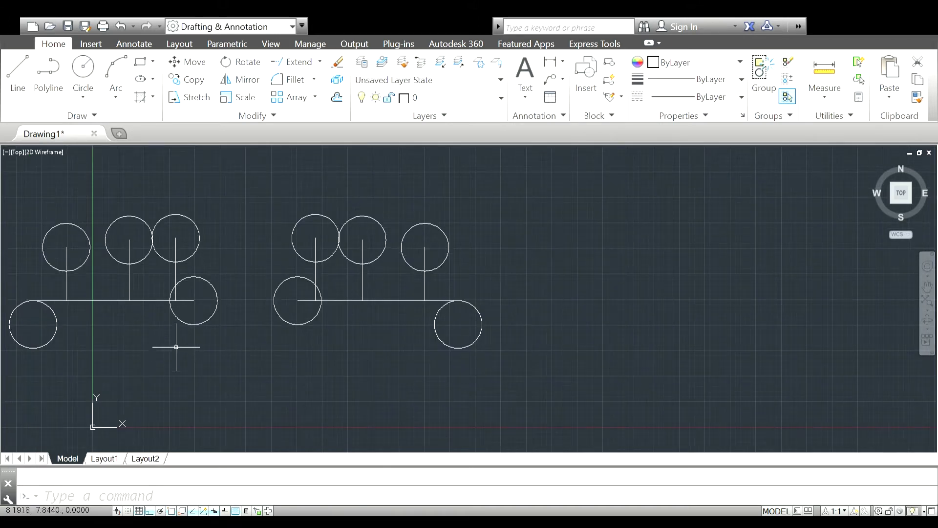
- Pan and zoom the view to reposition the figure on screen
left_click(928, 287)
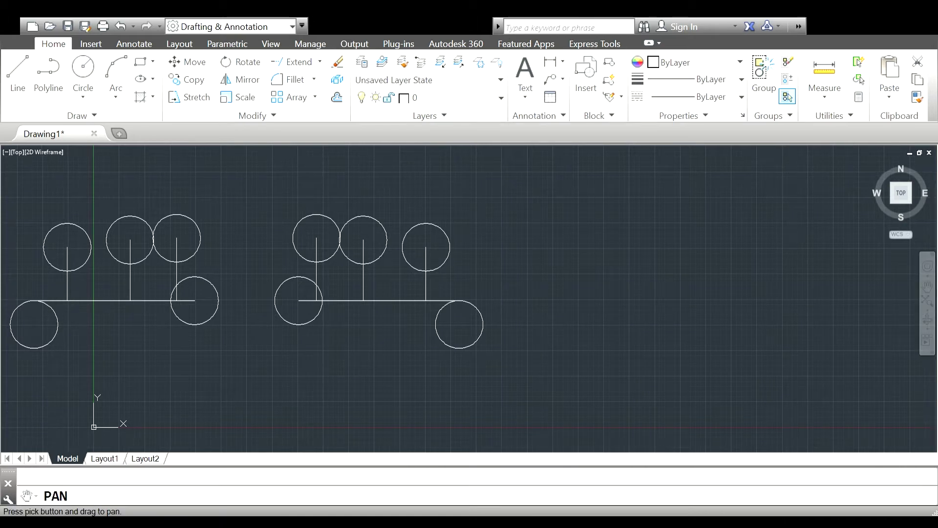
mouse_move(195, 372)
left_mouse_down()
mouse_move(299, 373)
mouse_move(286, 367)
left_mouse_up()
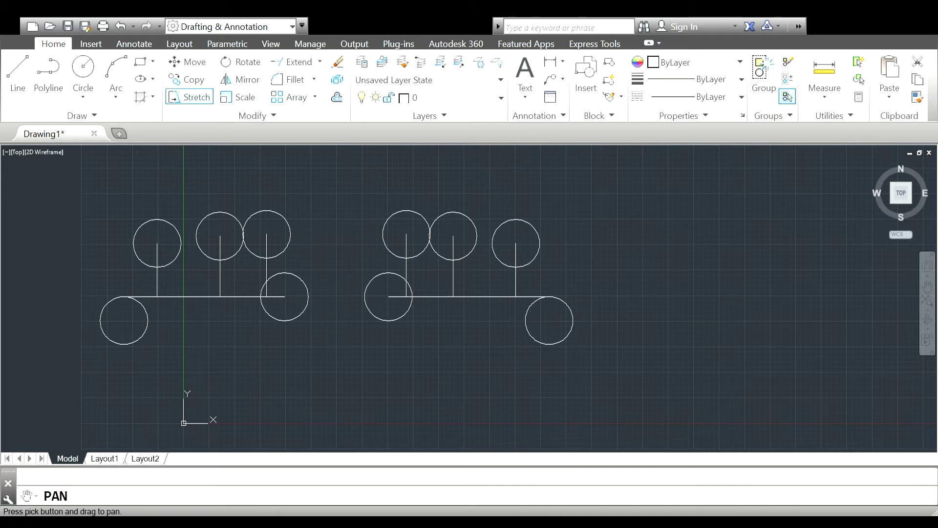
left_click(241, 79)
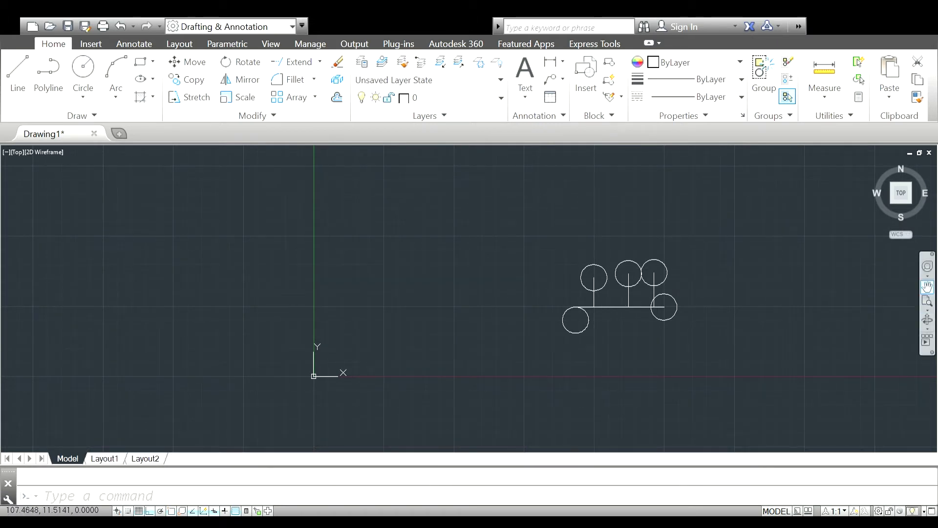
left_click(927, 286)
left_click_drag(801, 284, 684, 308)
scroll(520, 357, "up", 1)
scroll(521, 357, "up", 1)
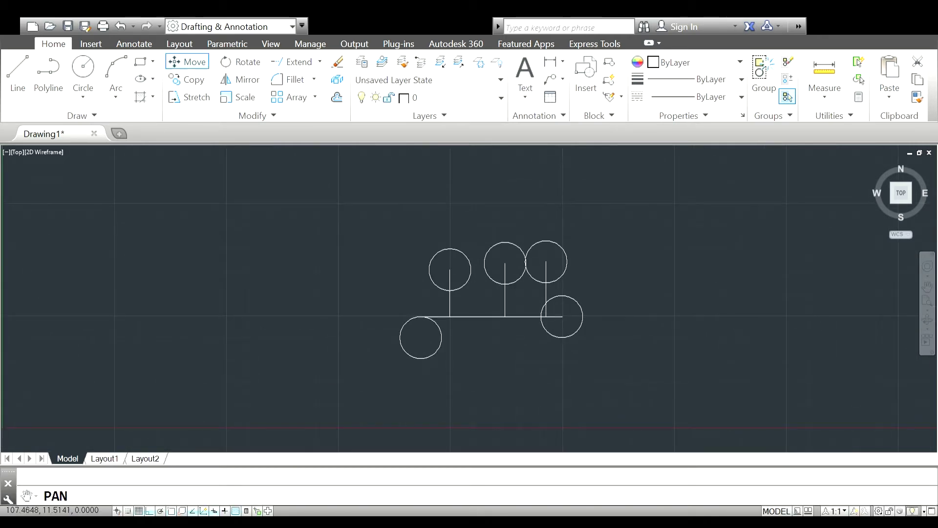
- Mirror the figure across a vertical line on its right, erasing the source objects
key("Escape")
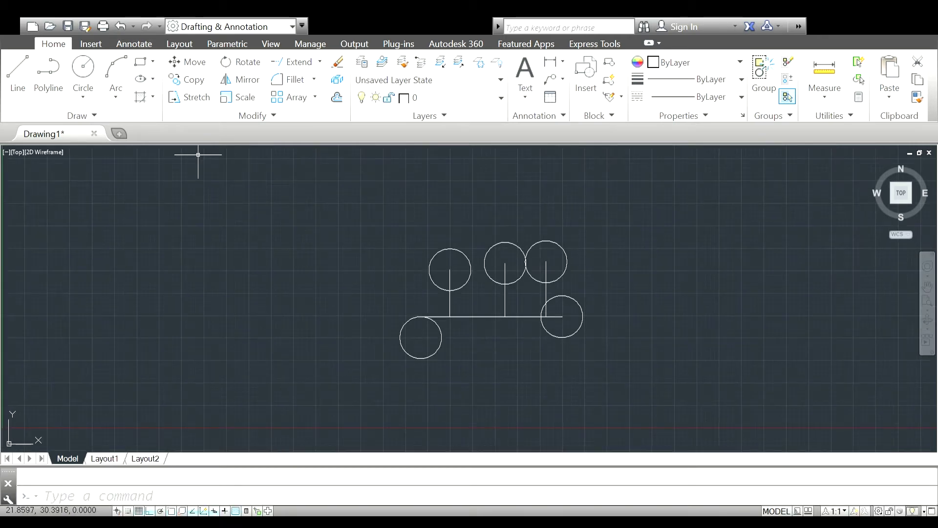
left_click(240, 80)
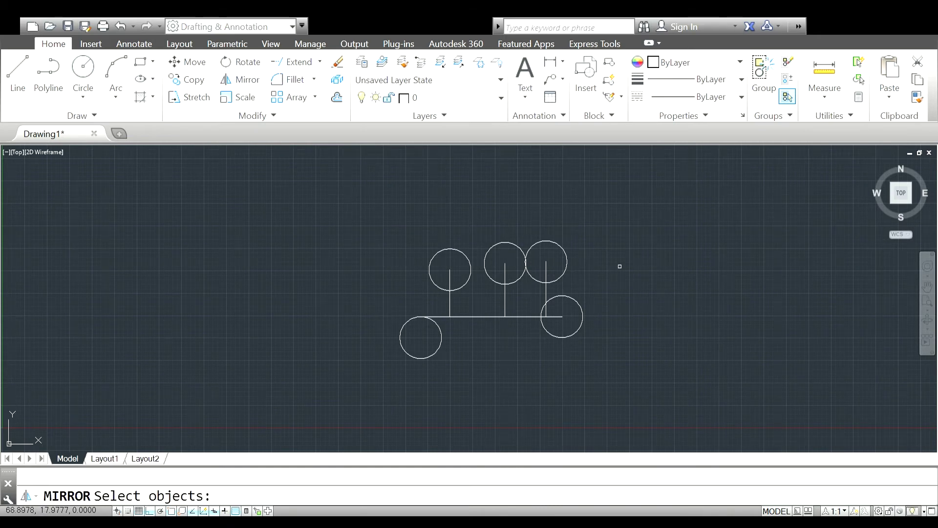
left_click(620, 211)
left_click(377, 394)
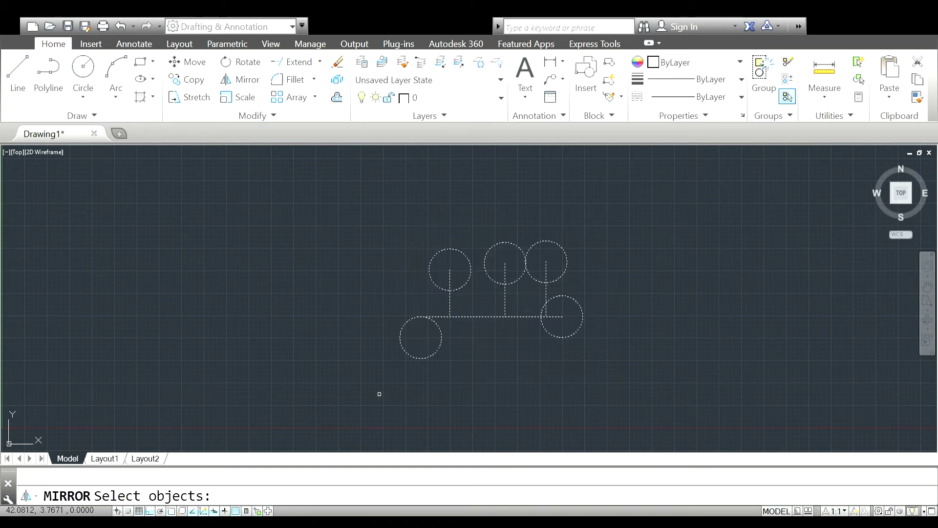
key("Return")
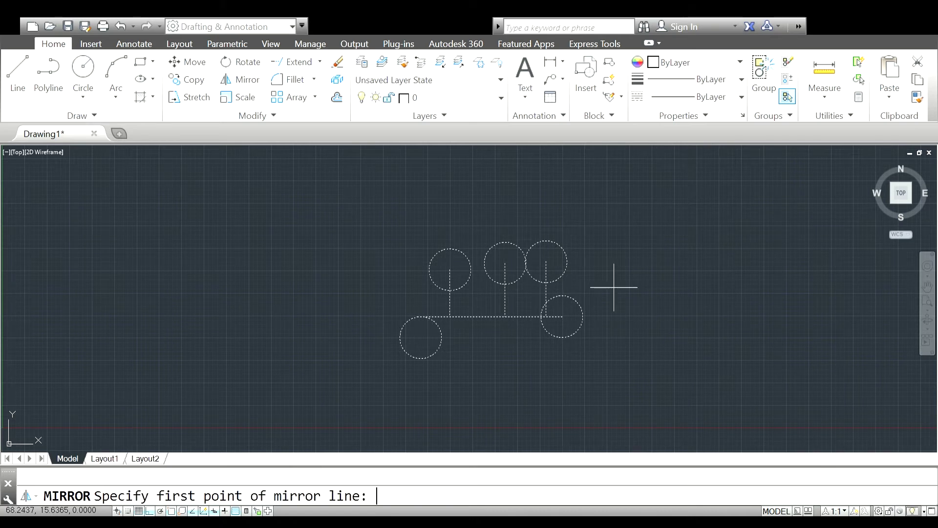
left_click(605, 204)
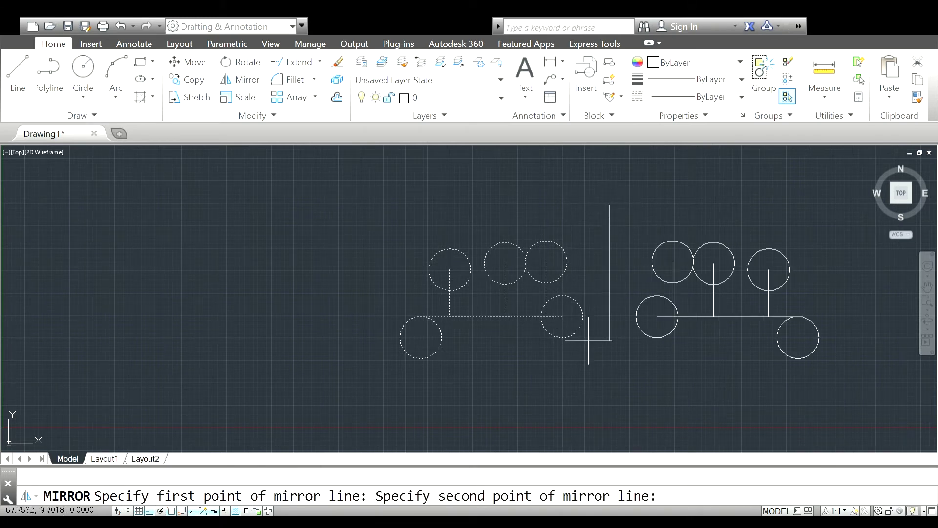
left_click(607, 383)
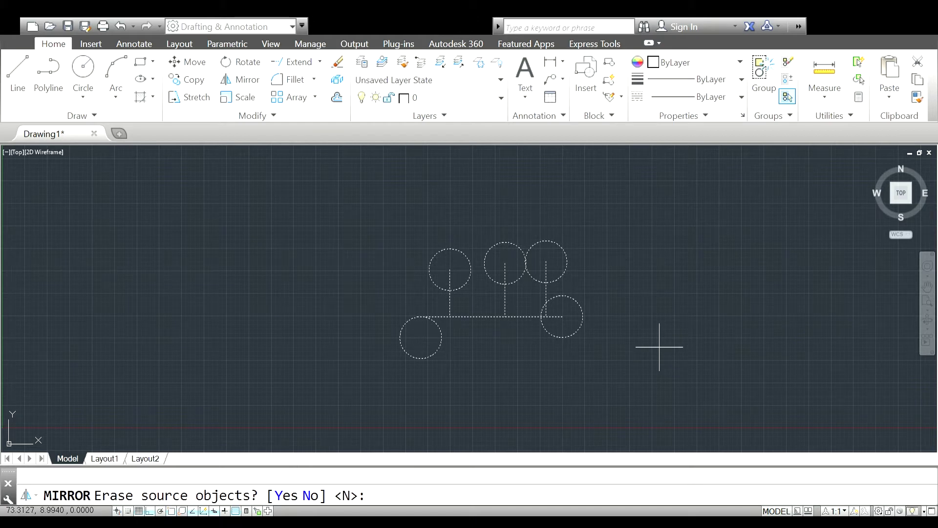
type("y")
key("Return")
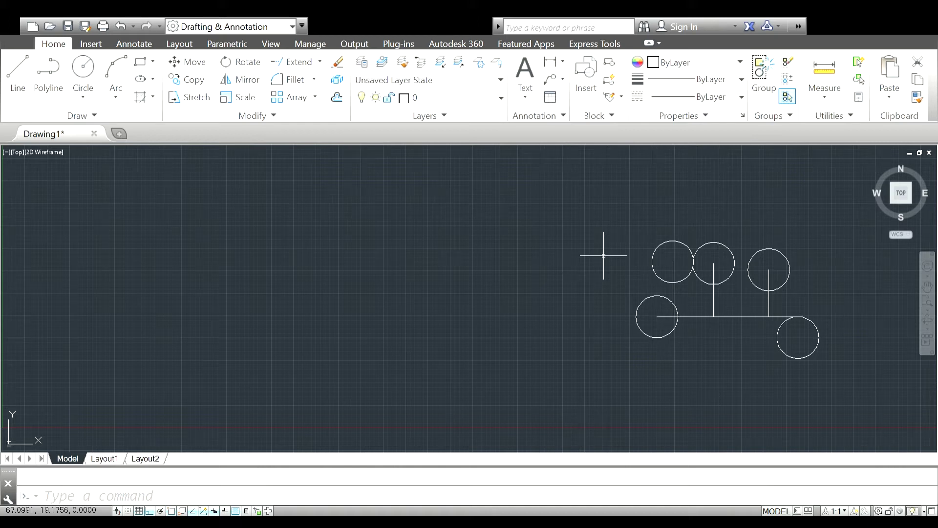
- Crossing-select the circles-and-lines figure and delete it
left_click(835, 236)
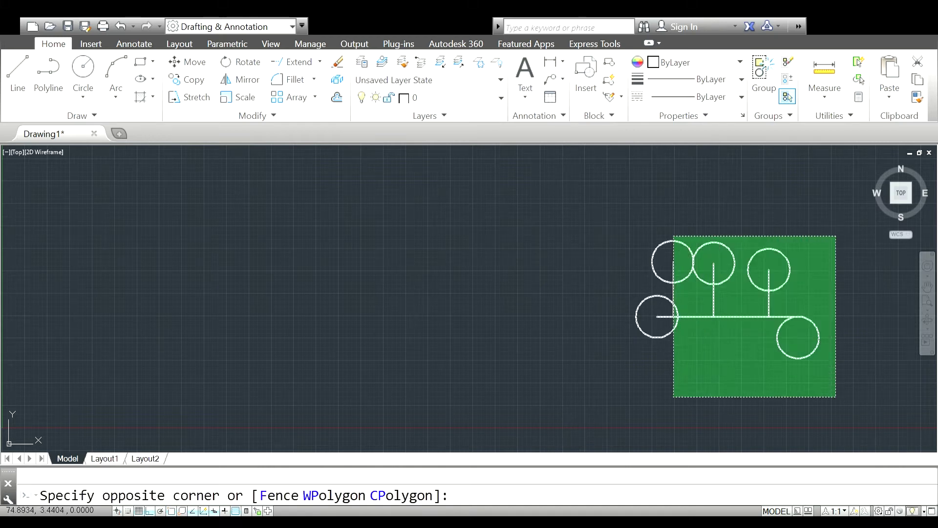
left_click(674, 397)
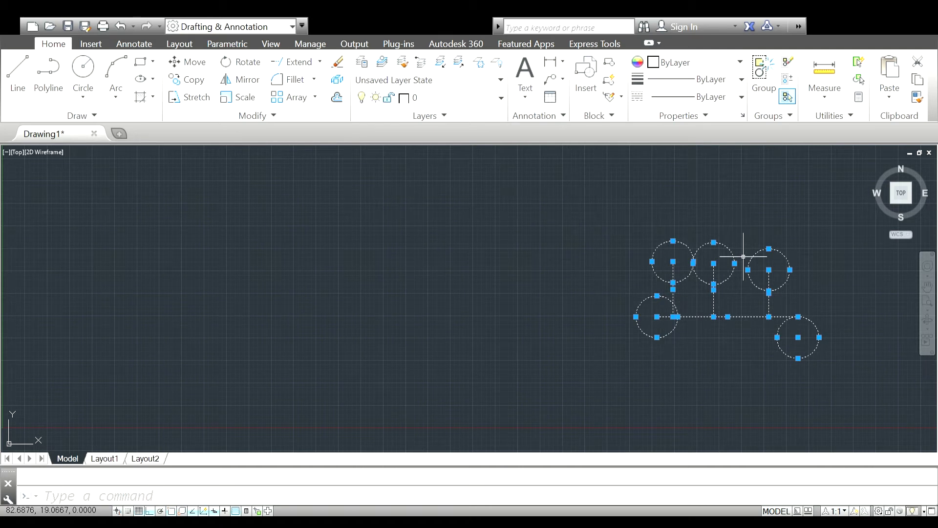
key("Delete")
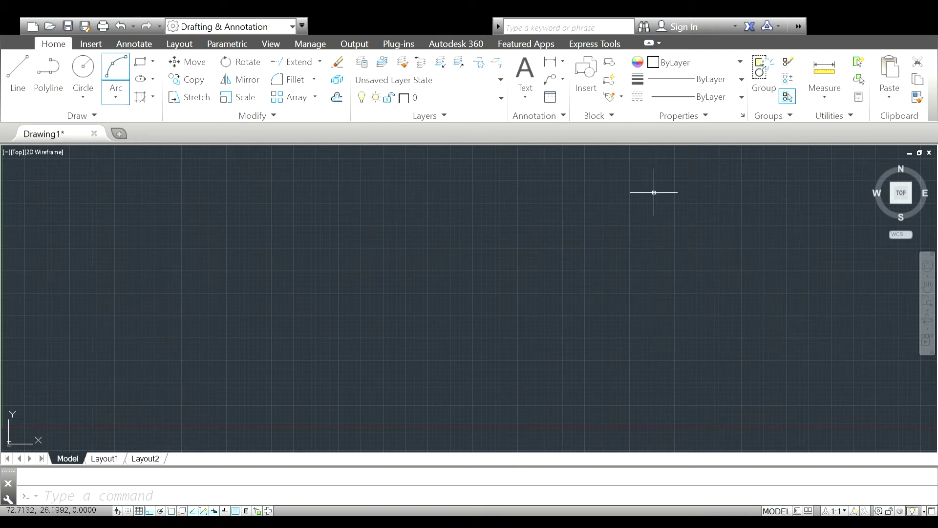
- Draw a large rectangle in the middle of the drawing
left_click(140, 62)
left_click(293, 215)
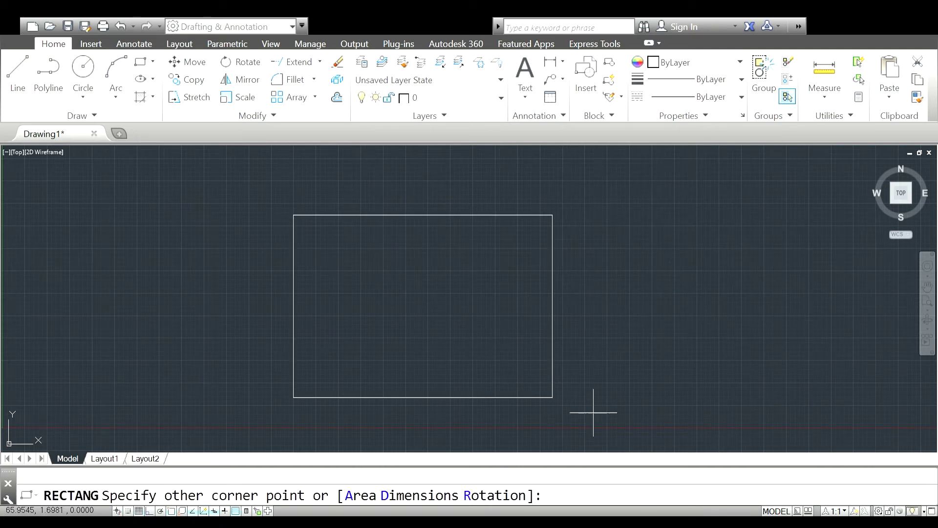
left_click(612, 361)
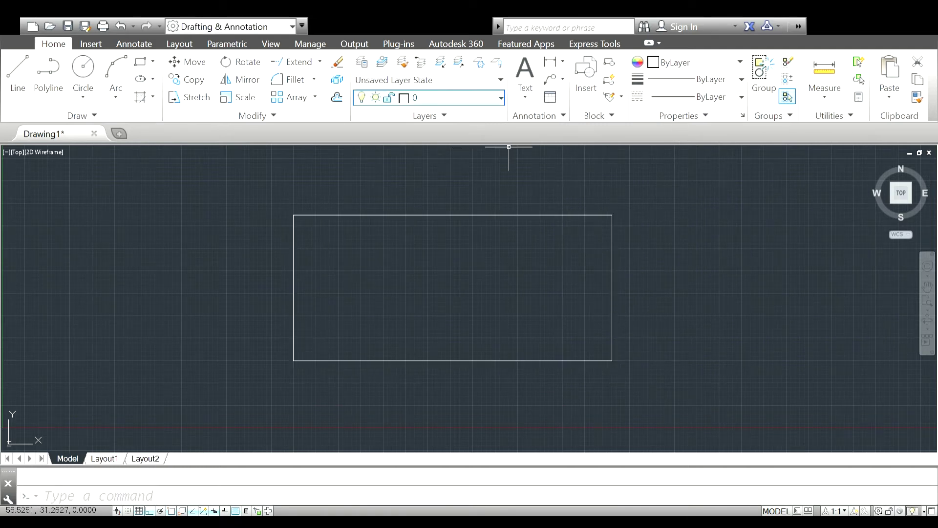
- Fillet the rectangle's top-left corner, accepting the current radius
left_click(293, 79)
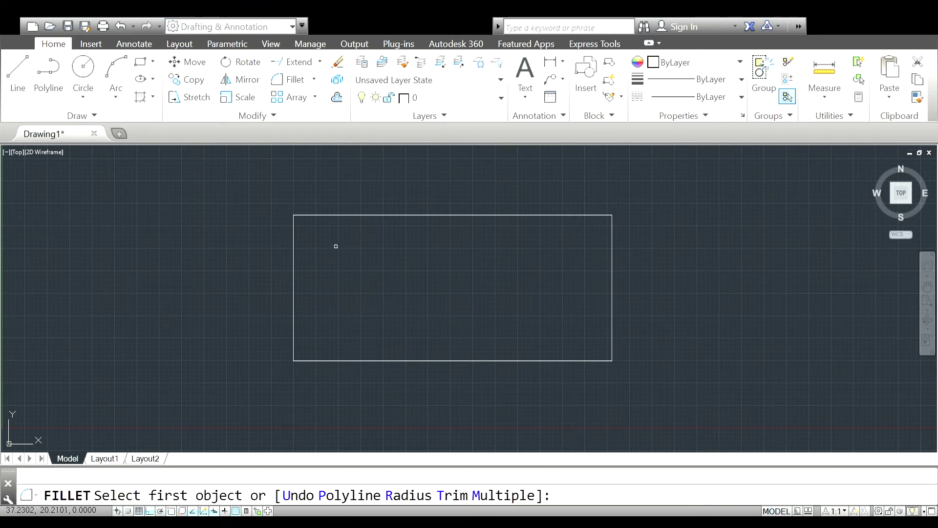
type("r")
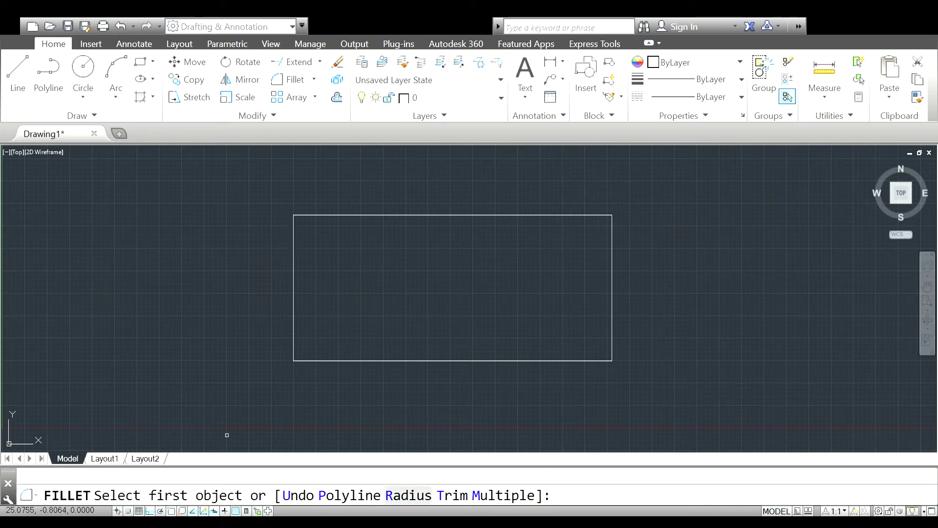
key("Return")
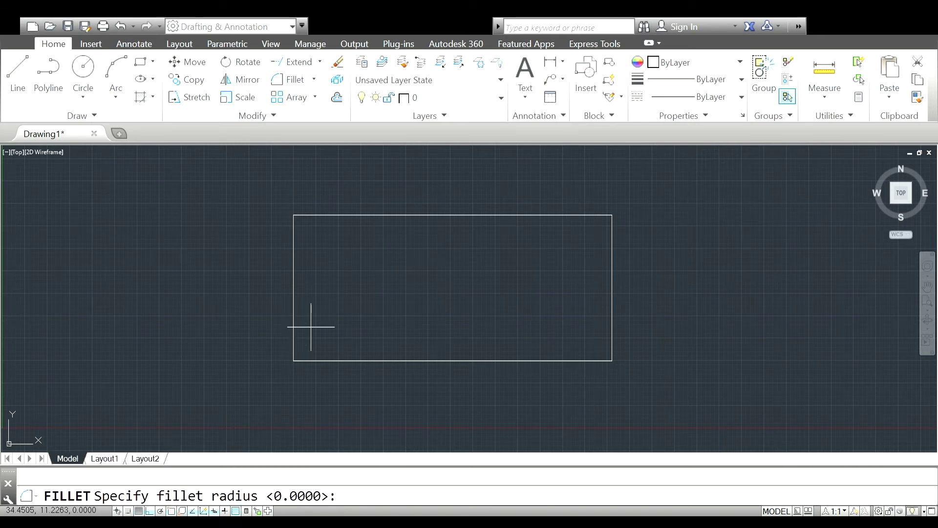
key("Return")
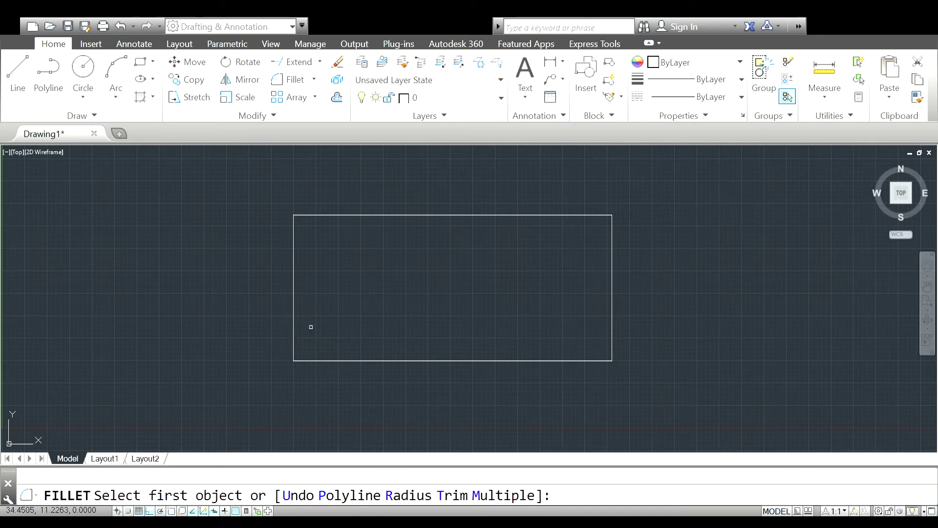
left_click(293, 248)
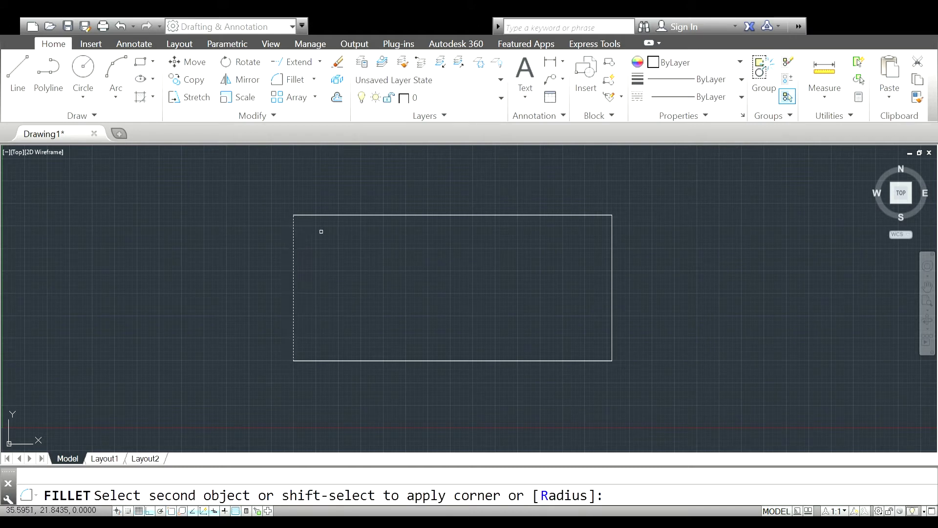
left_click(333, 219)
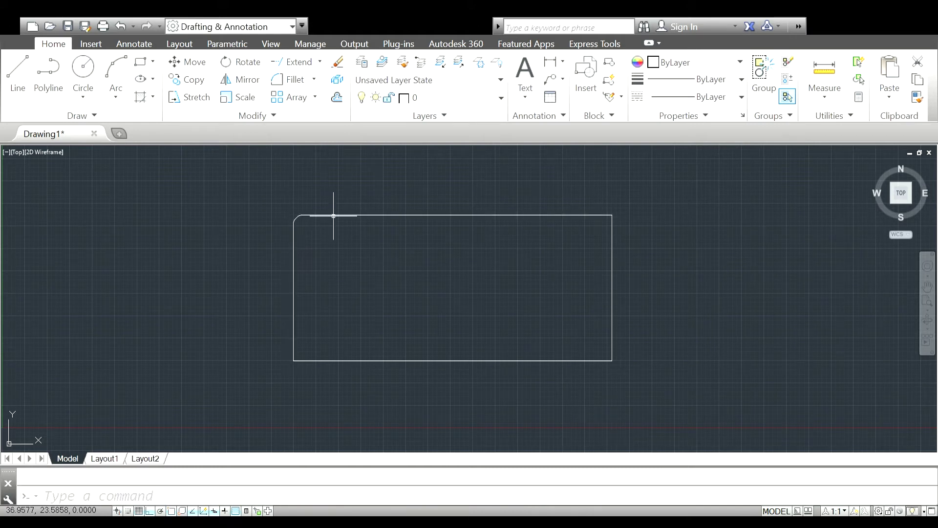
- Window-select the rectangle, clear the selection, and start Fillet again
left_click(591, 215)
left_click(650, 240)
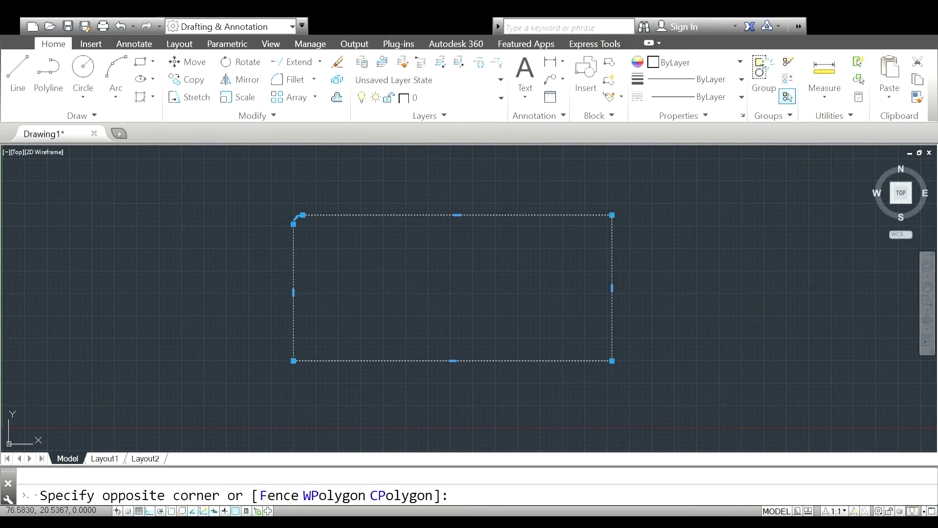
left_click(685, 241)
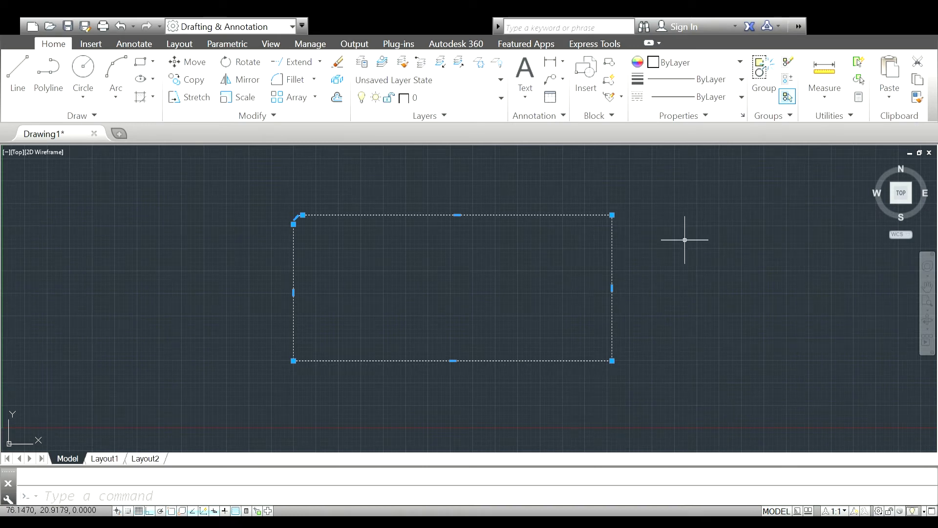
key("Escape")
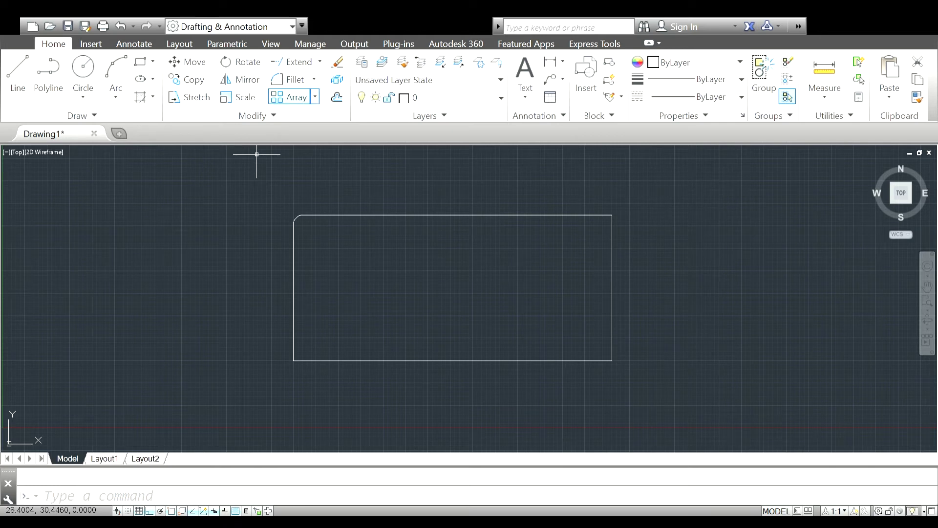
left_click(289, 80)
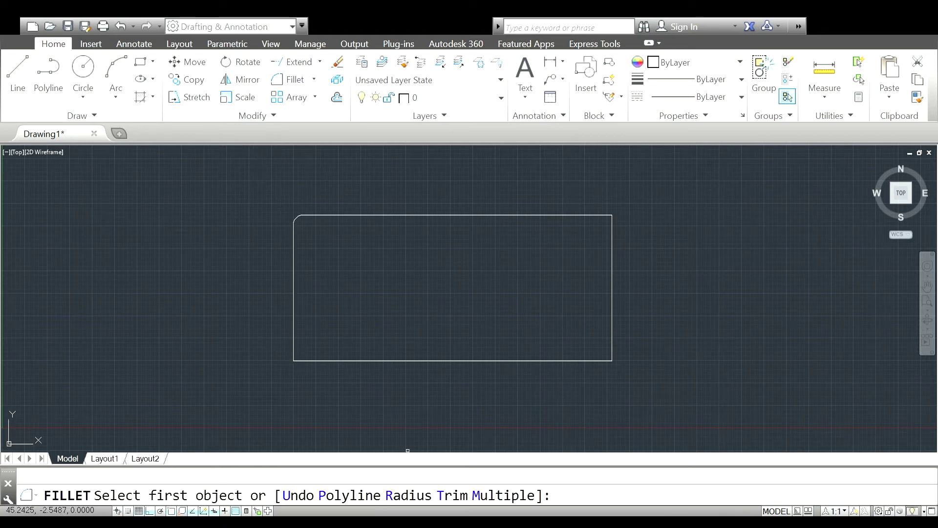
left_click(409, 495)
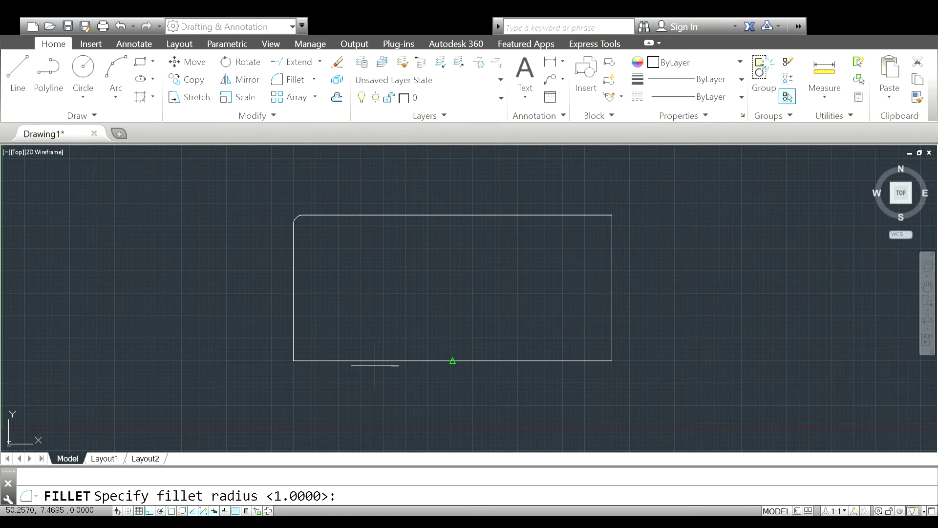
key("Return")
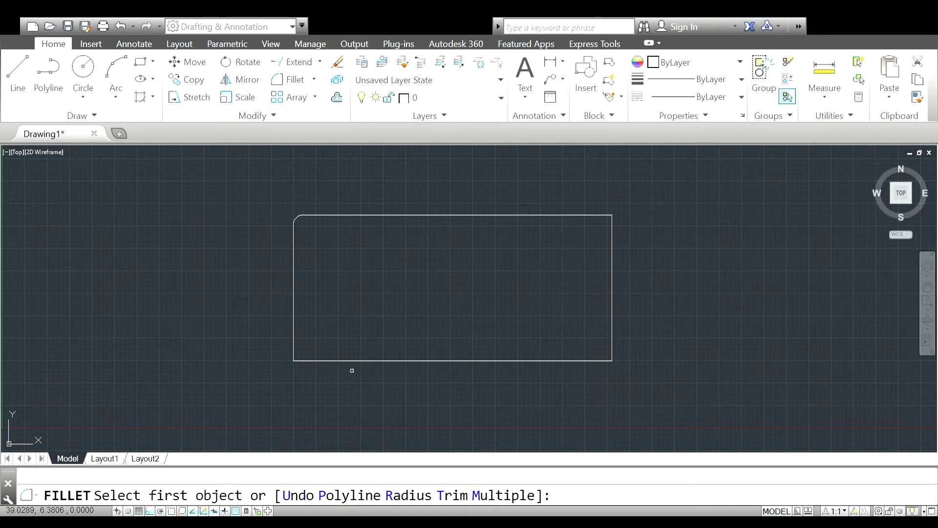
left_click(326, 360)
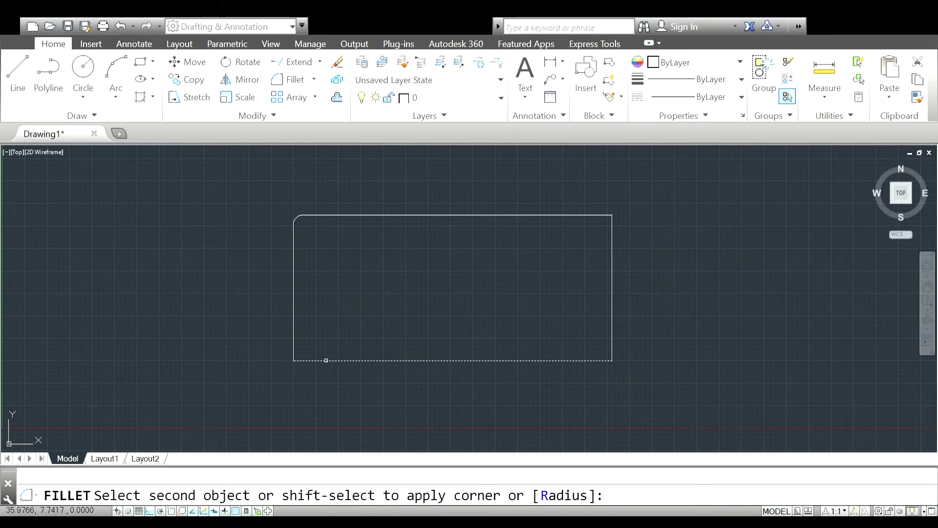
left_click(294, 315)
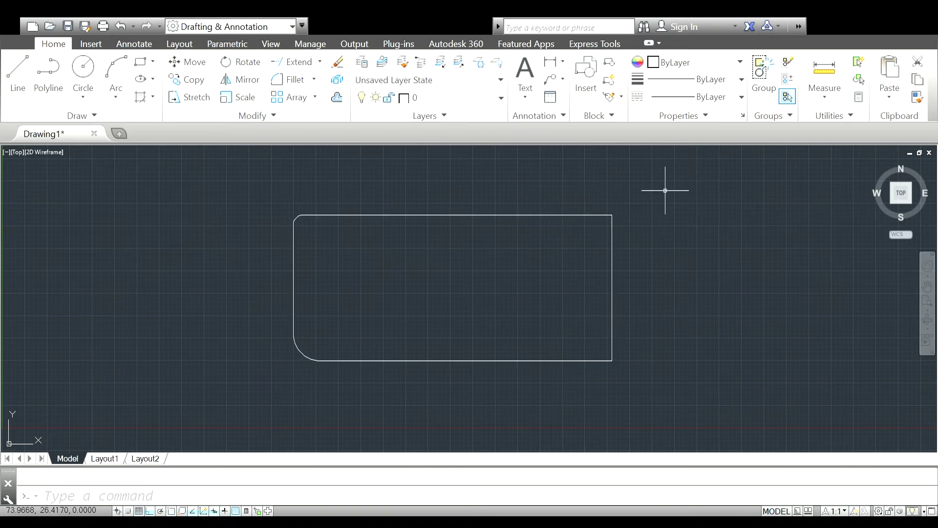
key("ctrl+z")
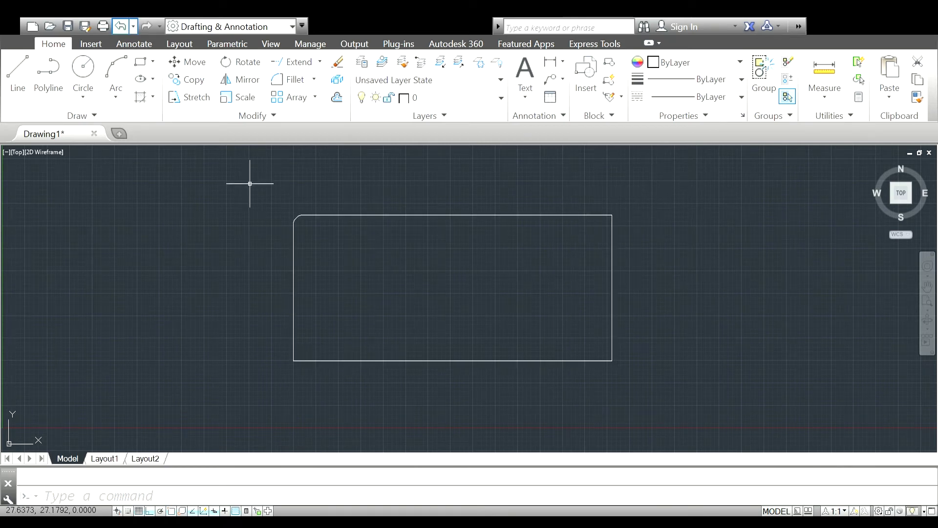
- Fillet all four rectangle corners in one polyline pass, then undo to restore sharp corners
key("ctrl+z")
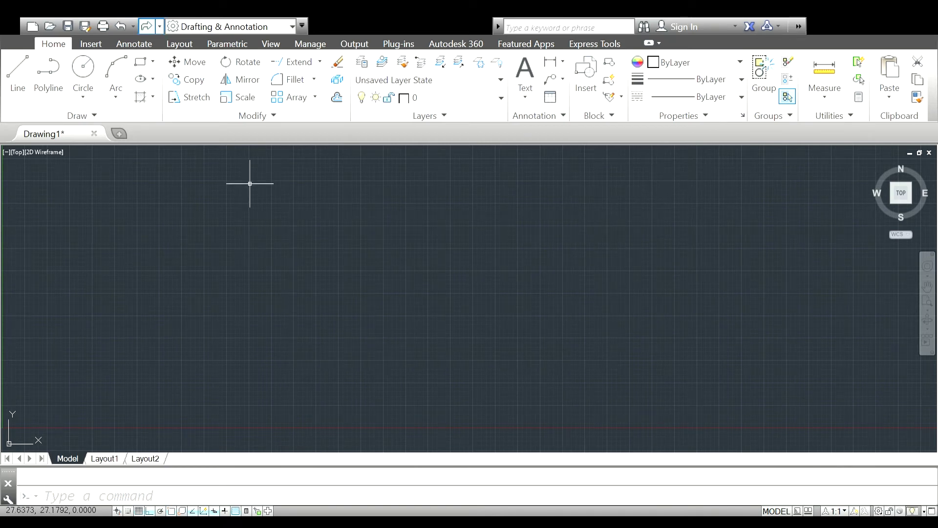
key("ctrl+y")
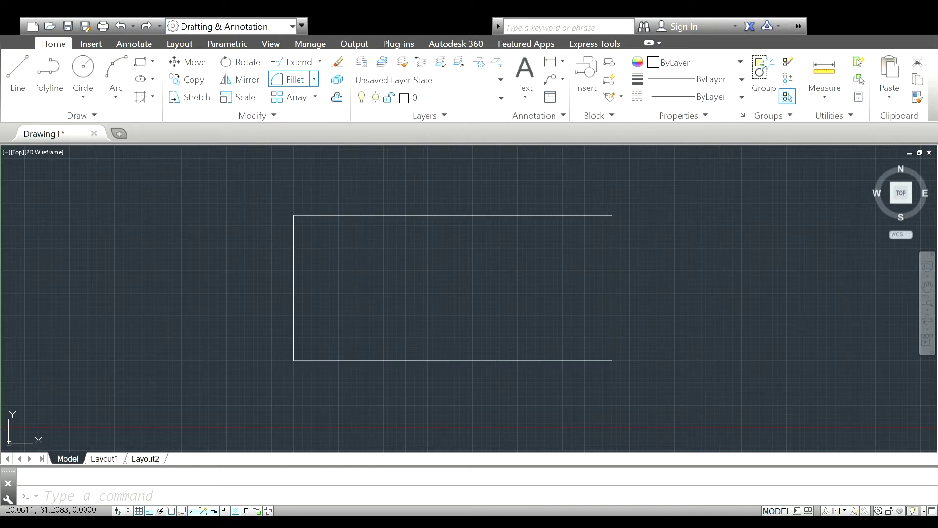
left_click(288, 80)
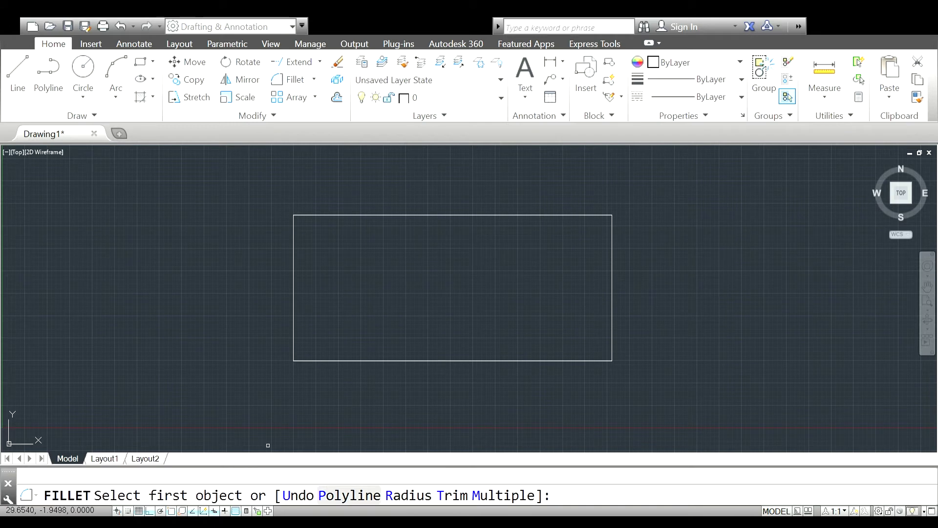
type("2D p")
key("Return")
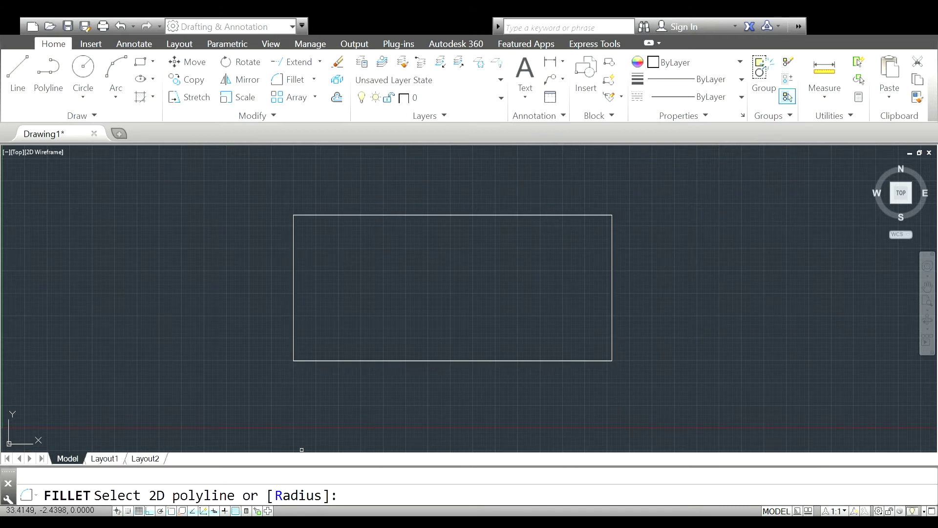
type("r")
key("Return")
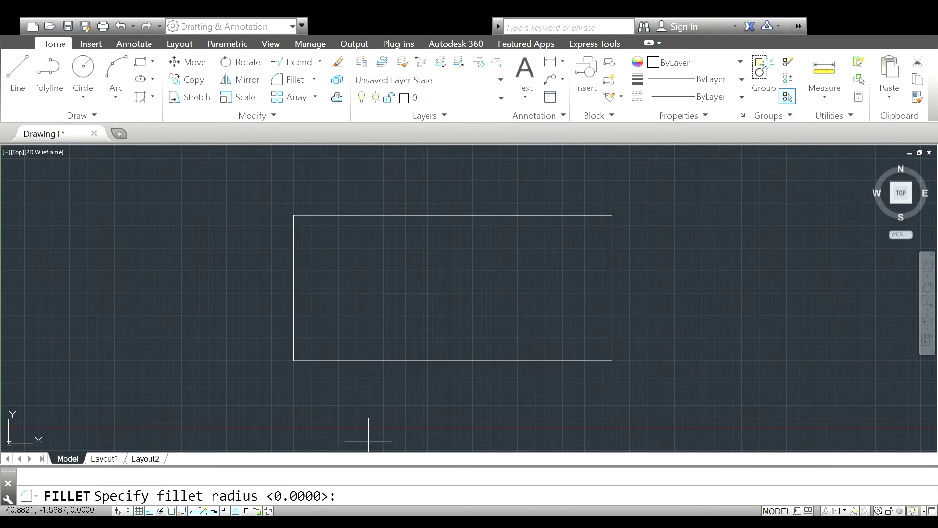
key("Return")
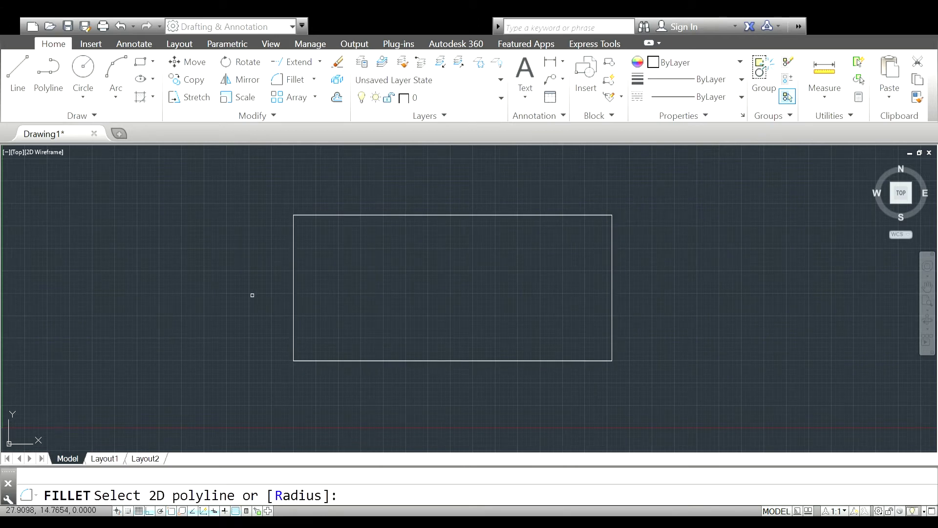
left_click(291, 289)
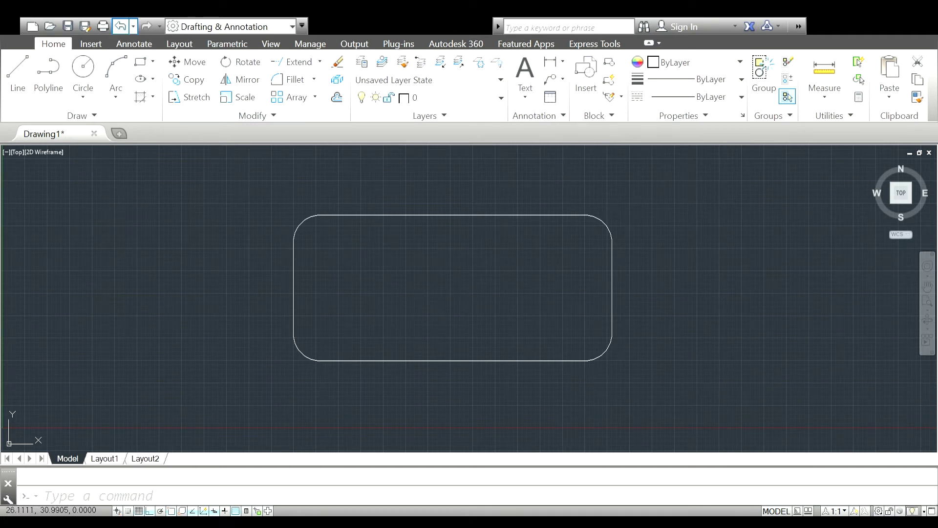
left_click(121, 26)
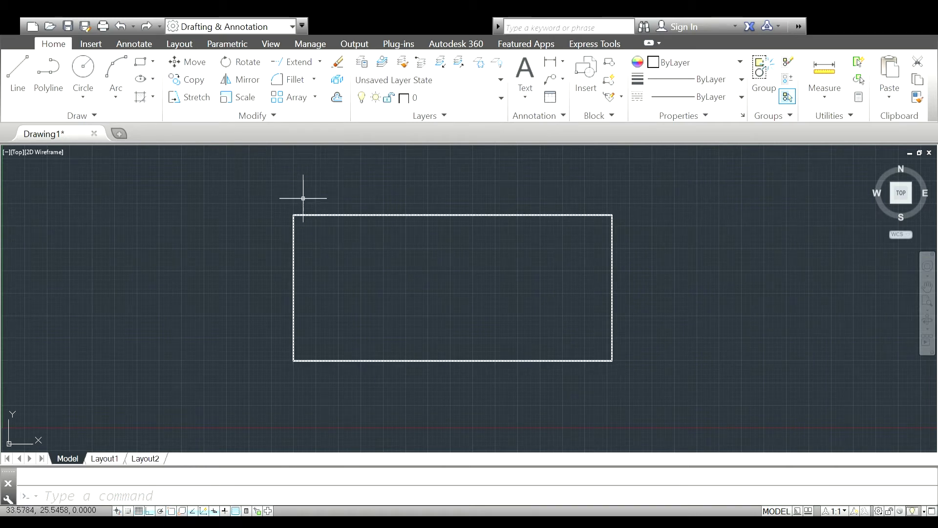
left_click(293, 79)
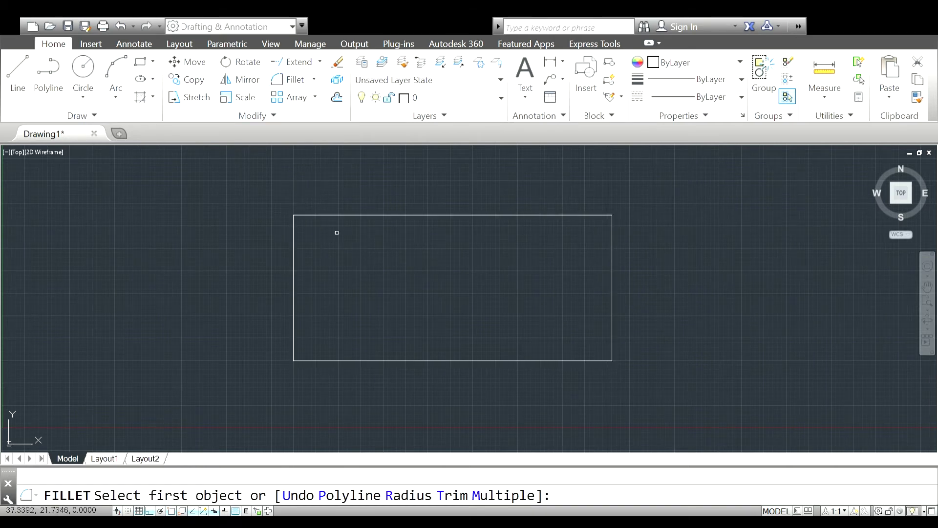
left_click(450, 495)
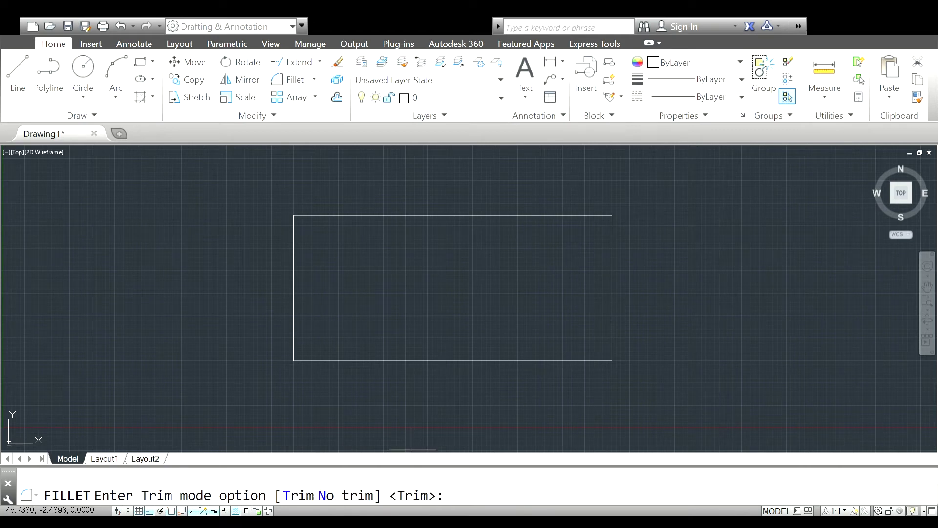
key("Return")
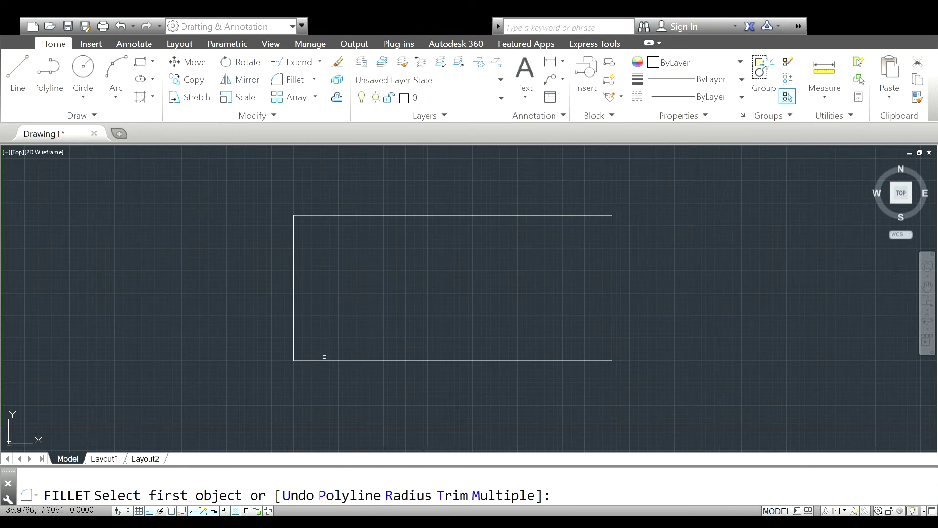
left_click(325, 360)
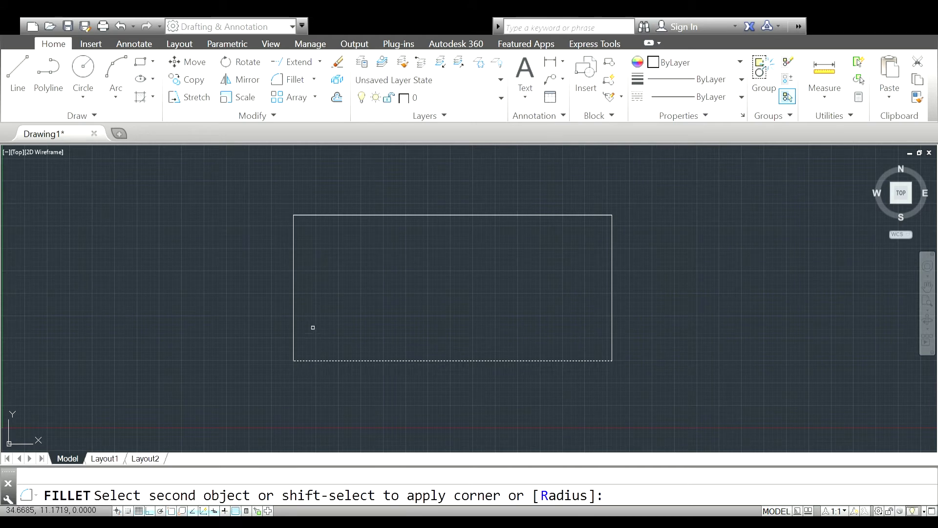
left_click(293, 309)
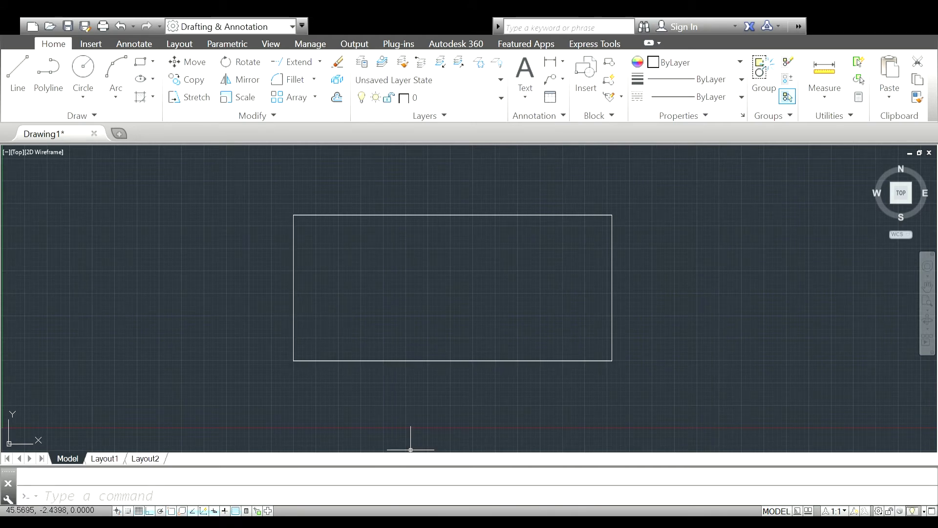
left_click(292, 79)
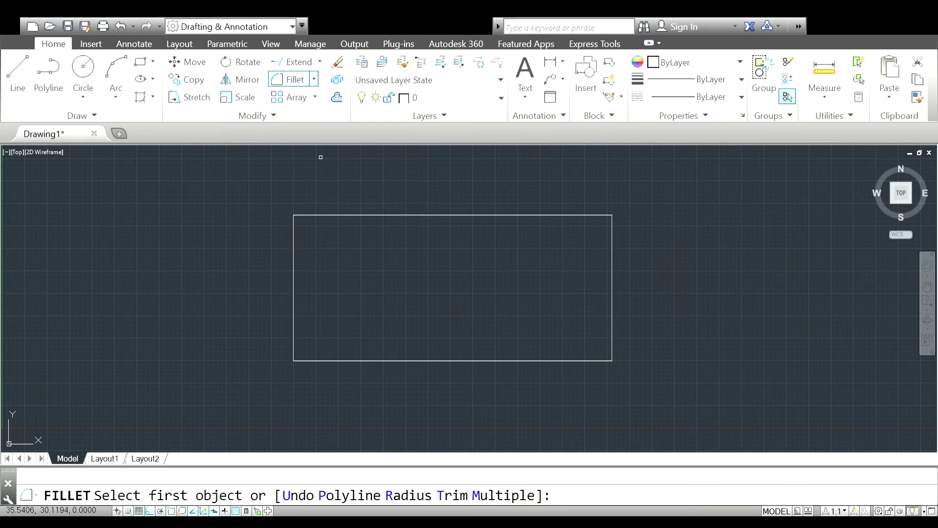
left_click(408, 495)
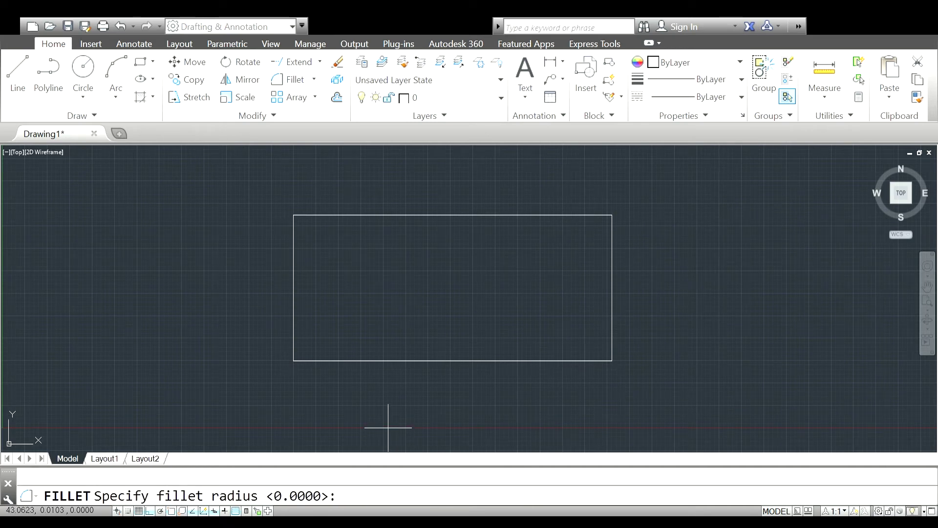
key("Return")
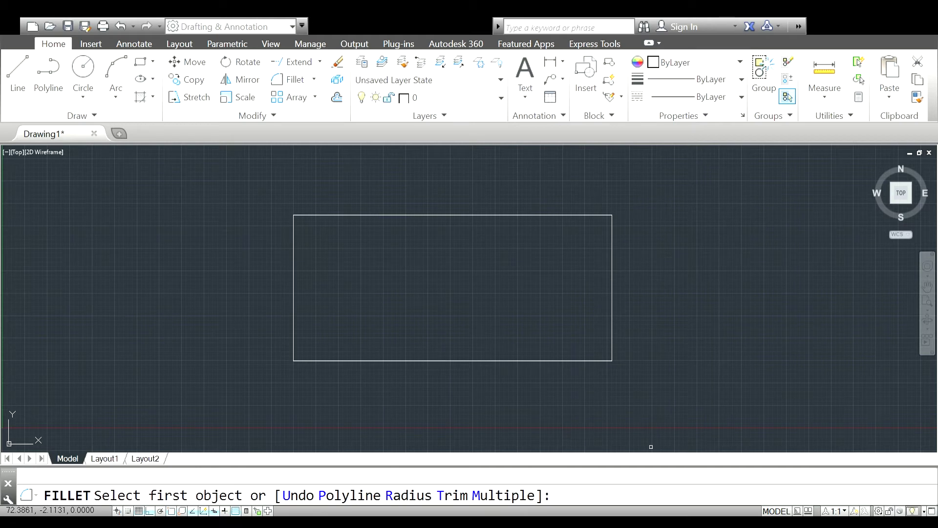
type("t")
key("Return")
type("t")
key("Return")
left_click(349, 361)
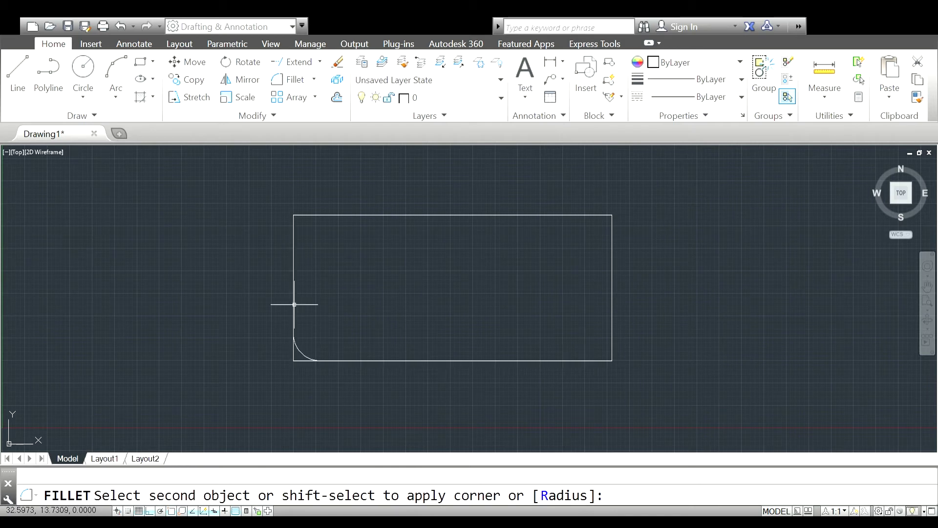
left_click(293, 307)
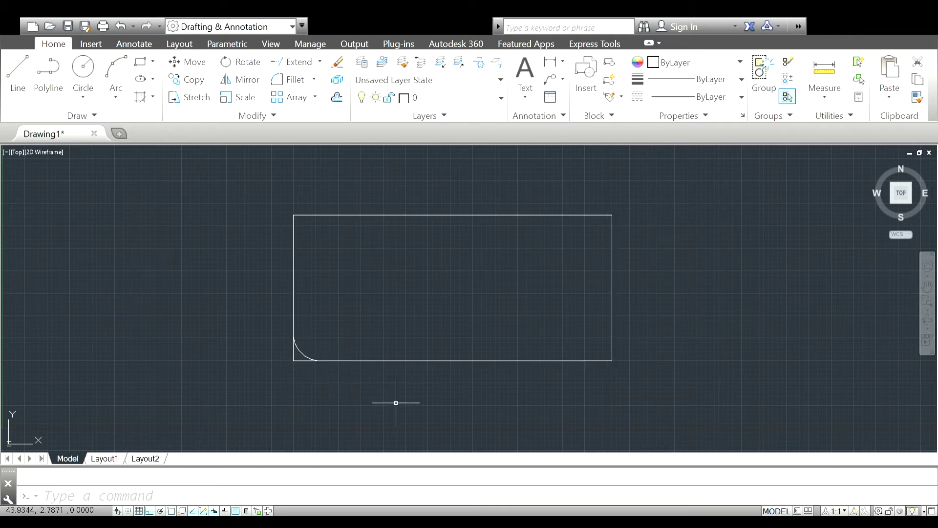
key("ctrl+z")
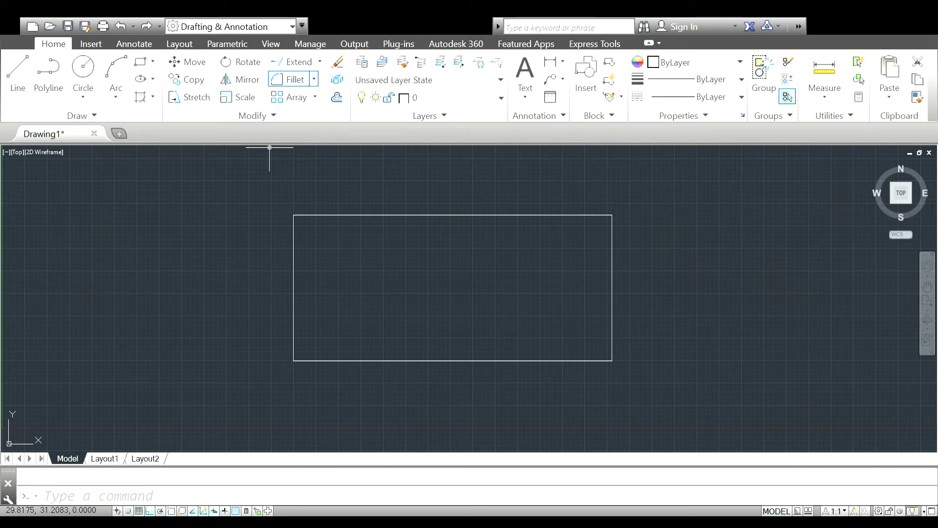
- Fillet every corner of the rectangle polyline with radius 4
left_click(292, 79)
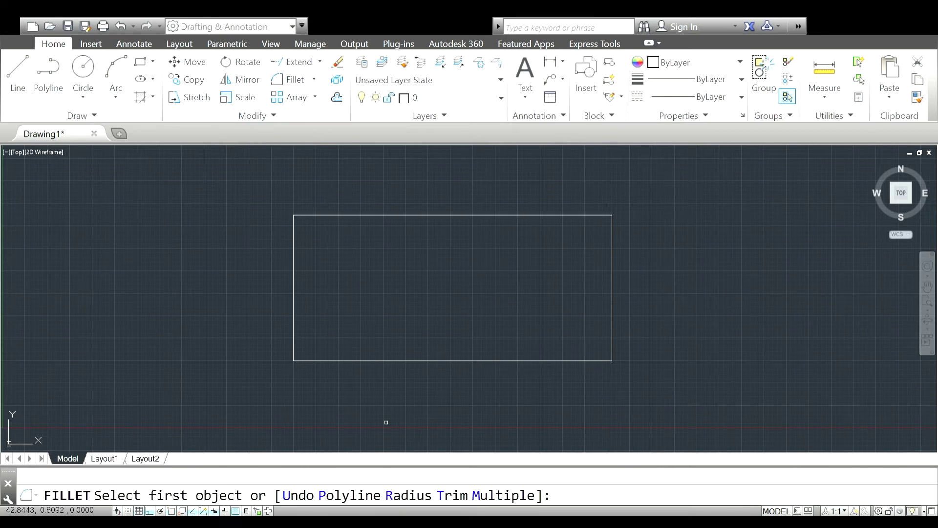
type("p")
key("Return")
type("r")
key("Return")
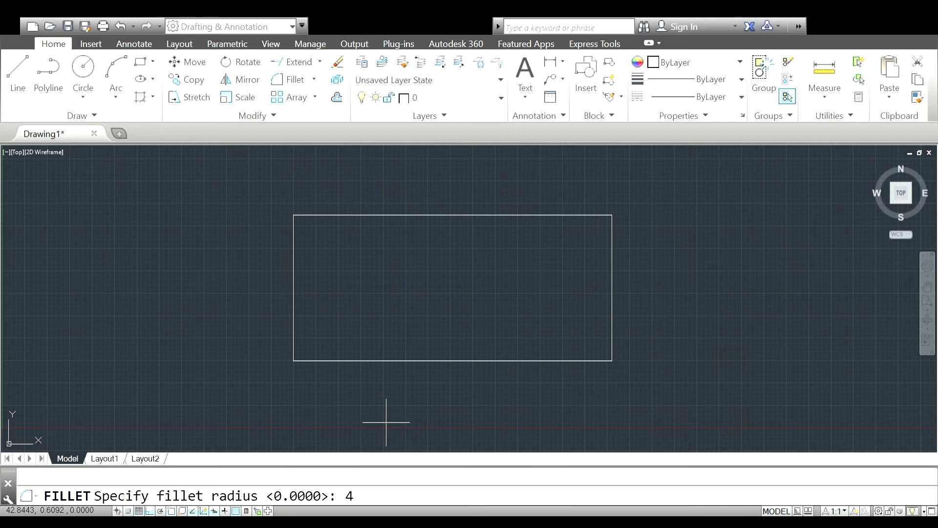
key("Return")
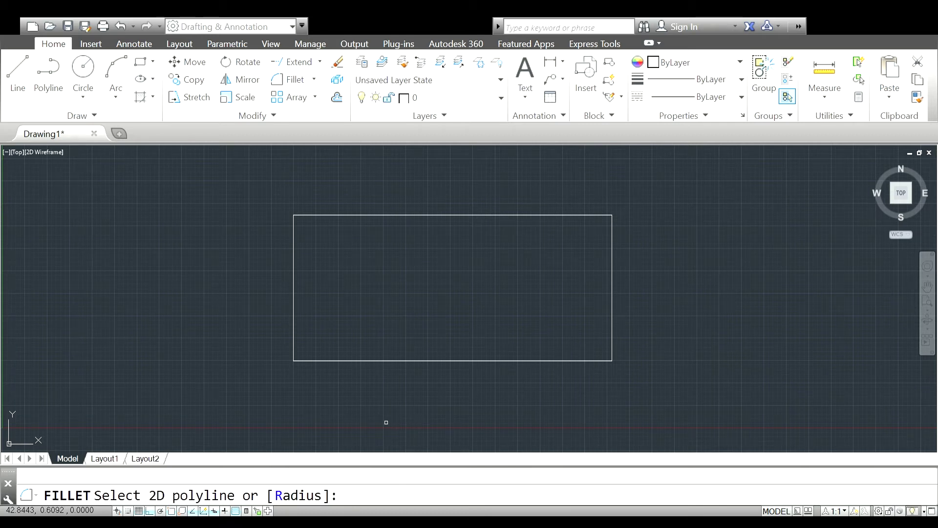
left_click(340, 356)
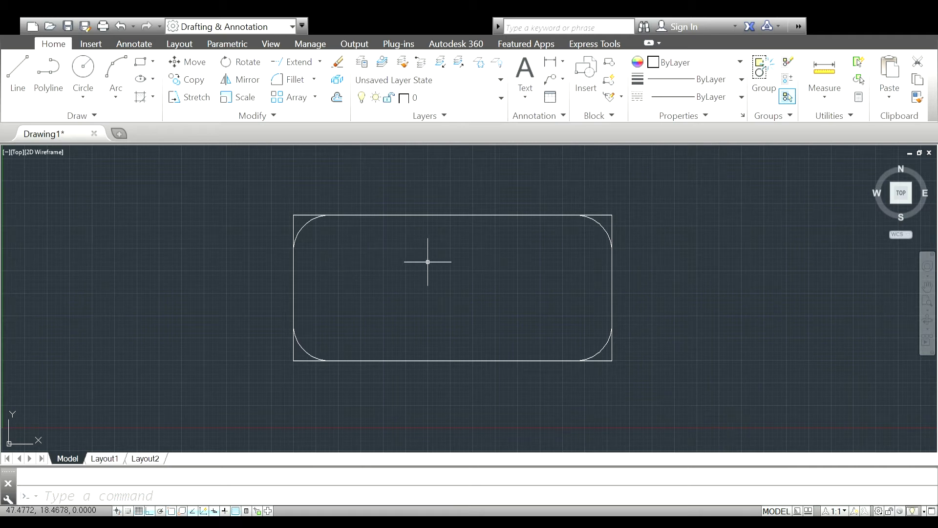
- Delete the rounded rectangle and place the first corner of a new rectangle
left_click(682, 196)
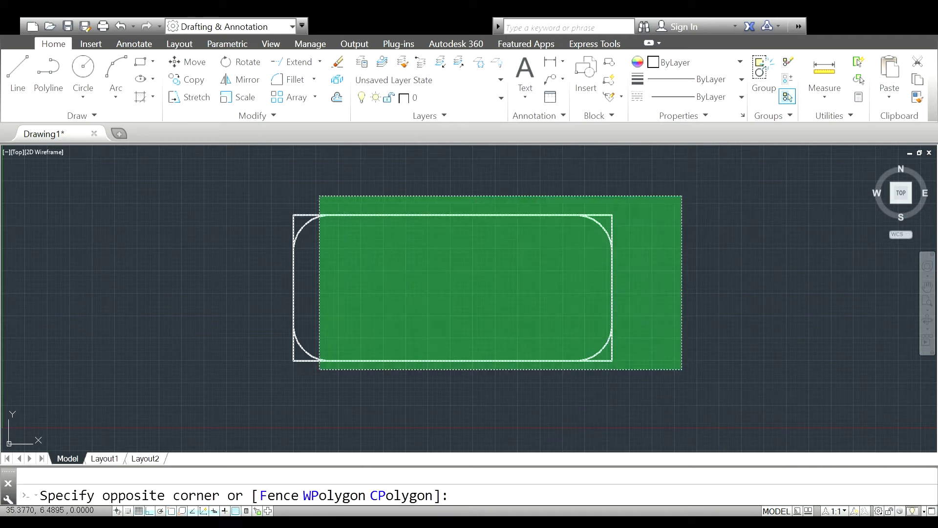
left_click(201, 393)
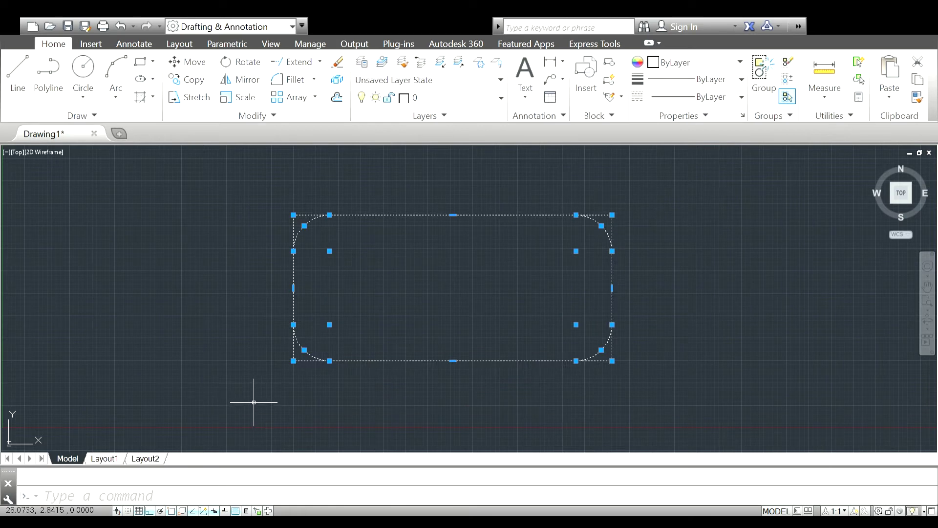
key("Delete")
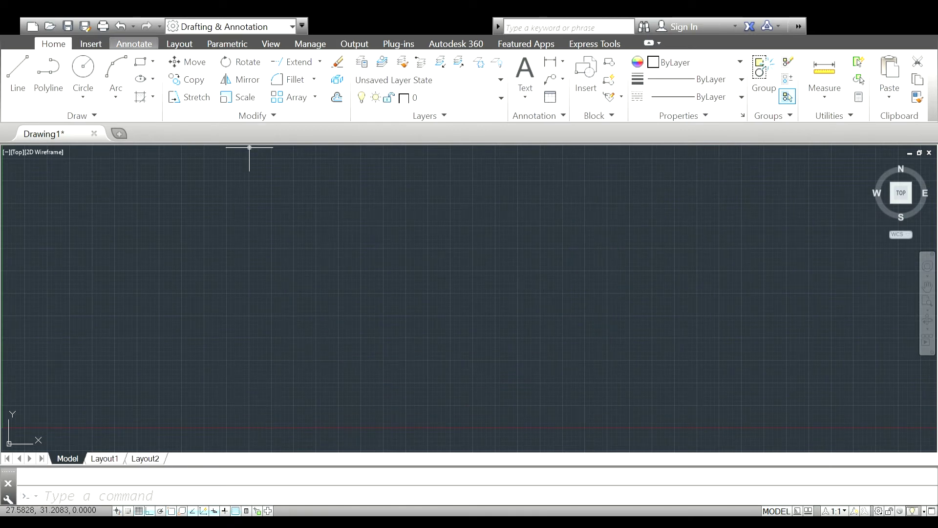
left_click(140, 62)
left_click(239, 199)
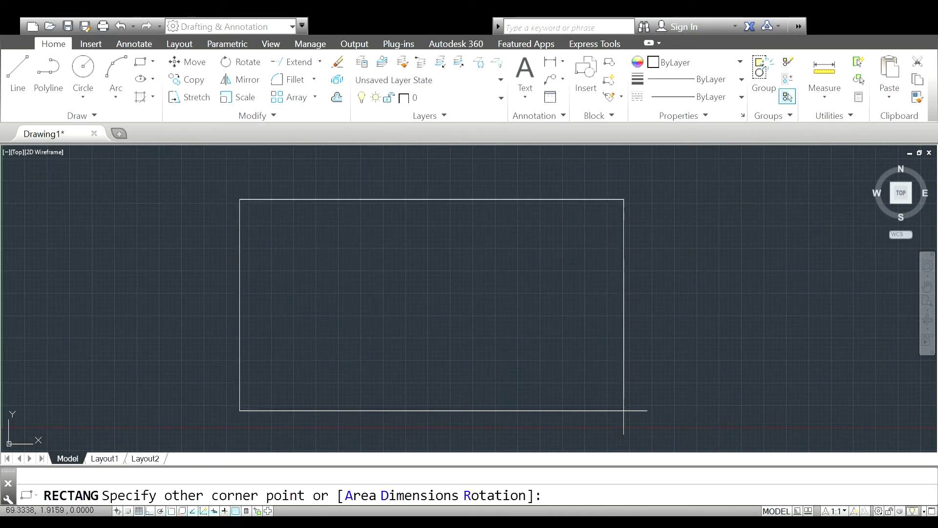
- Complete the new rectangle and set both chamfer distances to 2
left_click(619, 365)
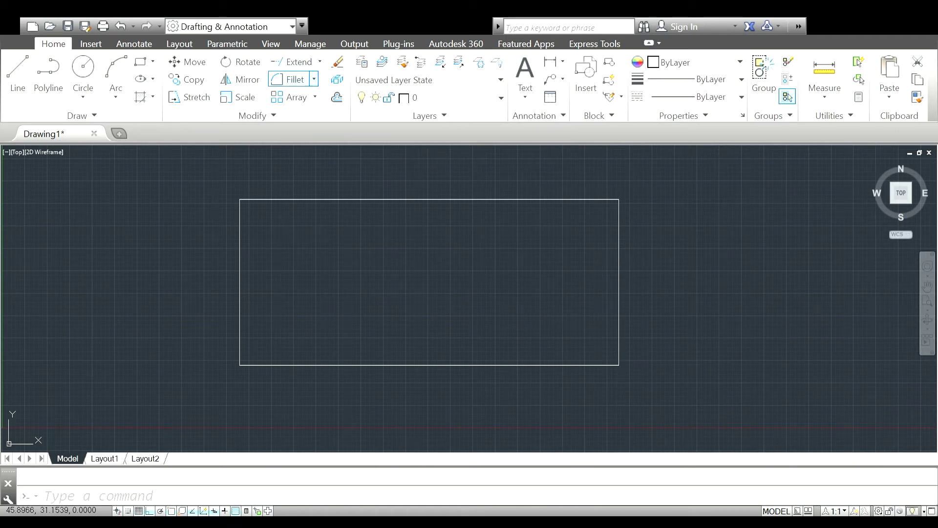
left_click(313, 79)
left_click(293, 100)
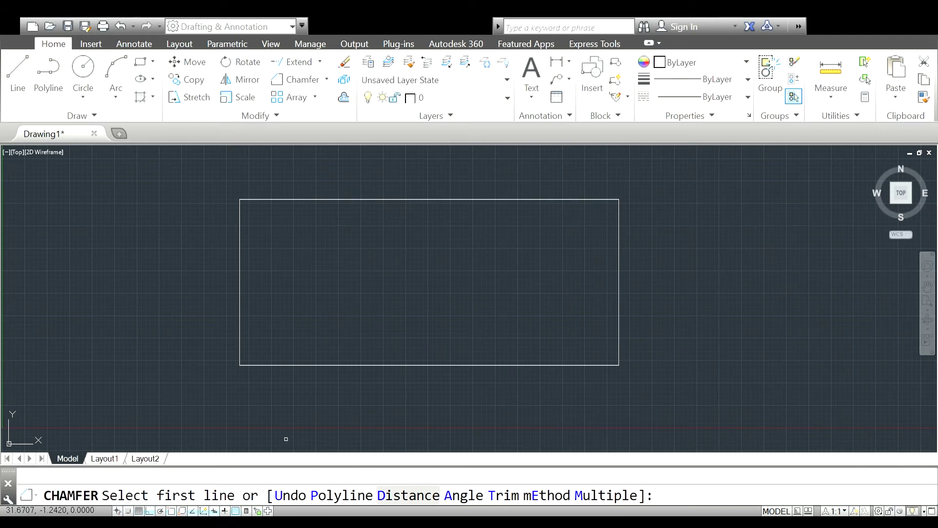
left_click(408, 495)
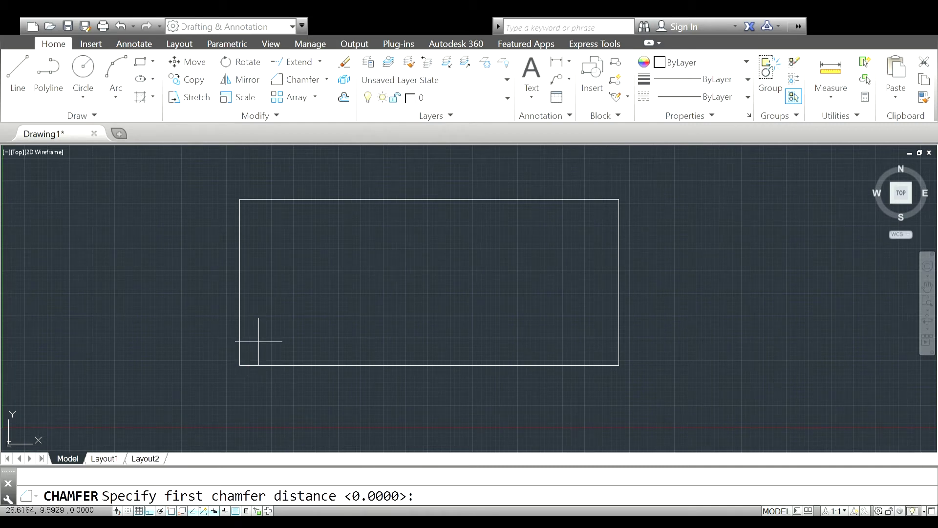
type("2")
key("Return")
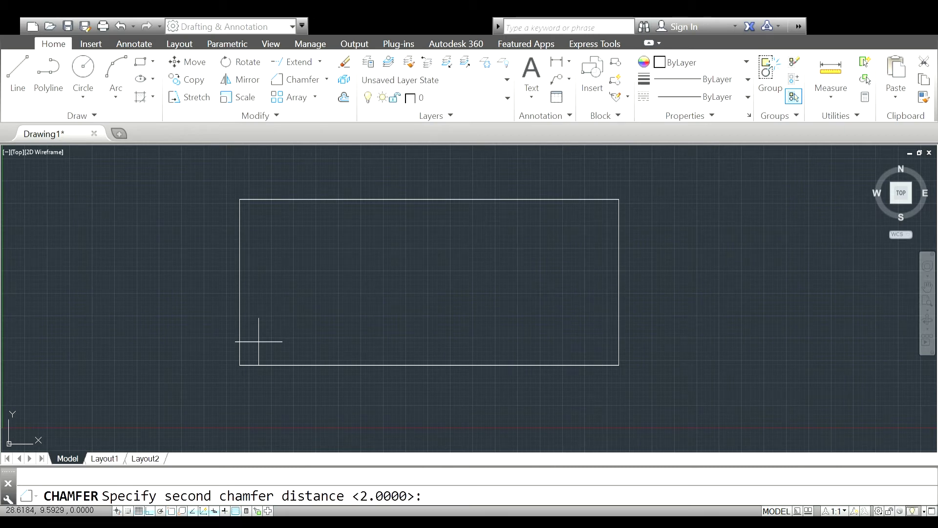
key("Return")
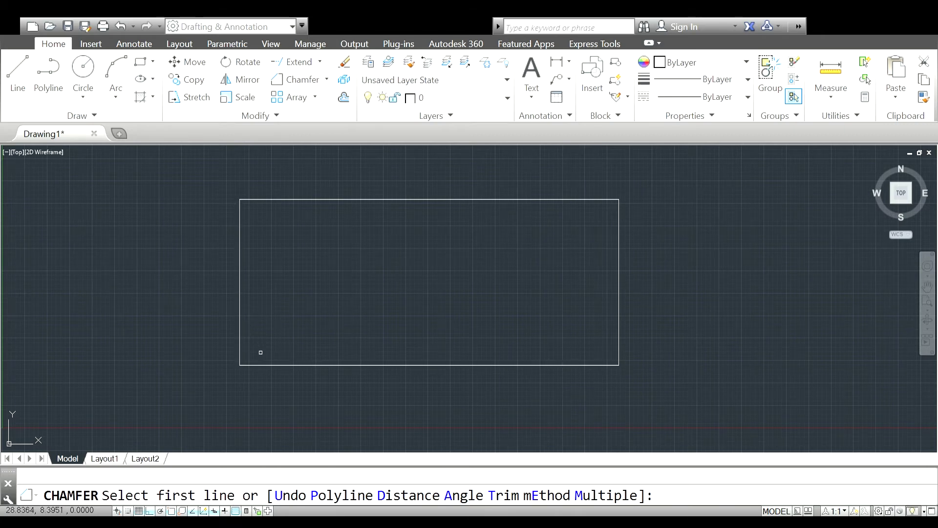
- Chamfer the rectangle's bottom-left corner using the bottom and left edges
left_click(267, 365)
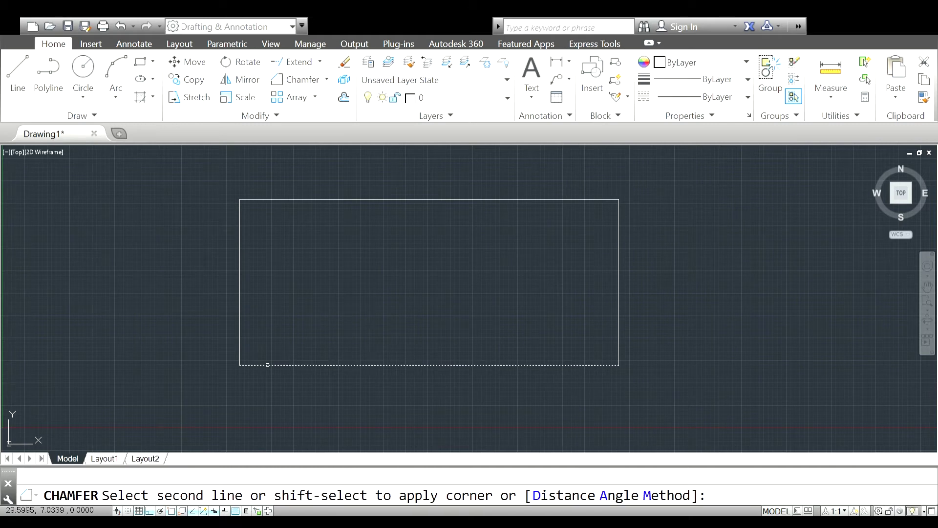
left_click(243, 322)
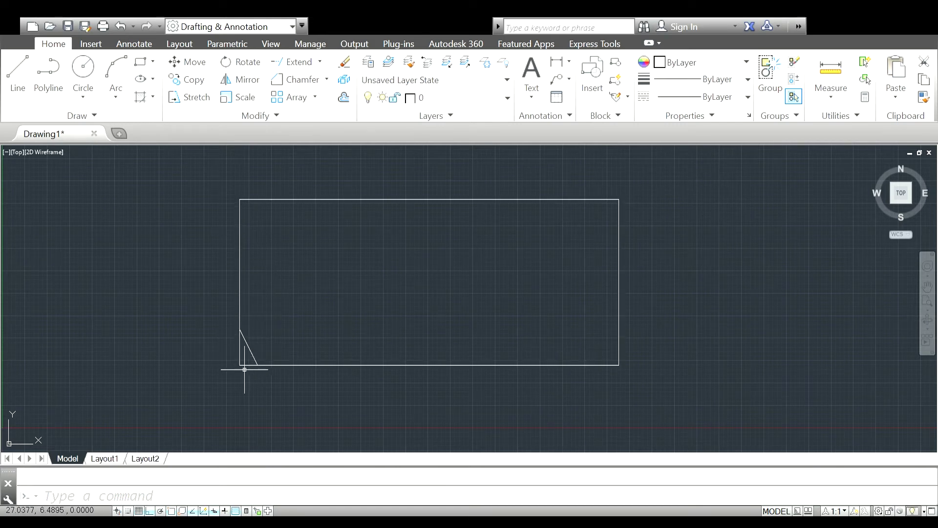
left_click(295, 79)
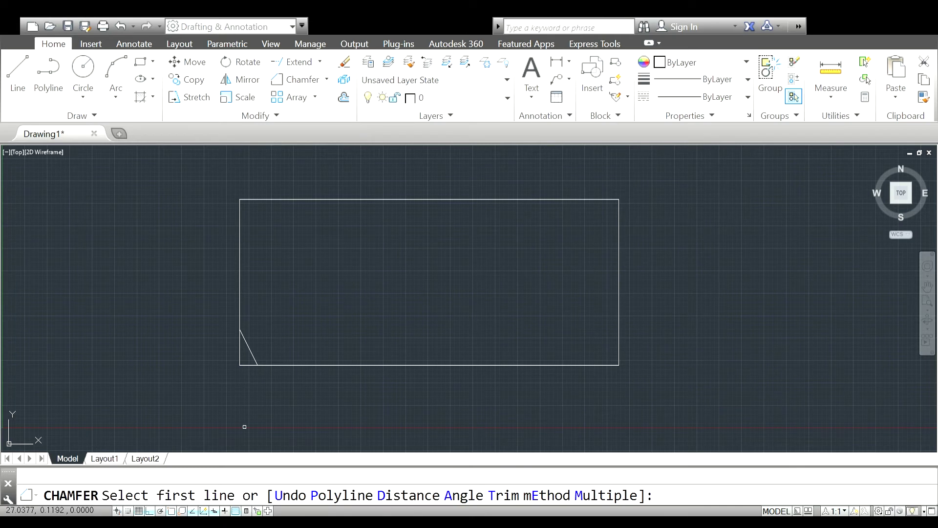
- Chamfer the top-left corner in trim mode with both distances 4, using the left and top edges
left_click(503, 495)
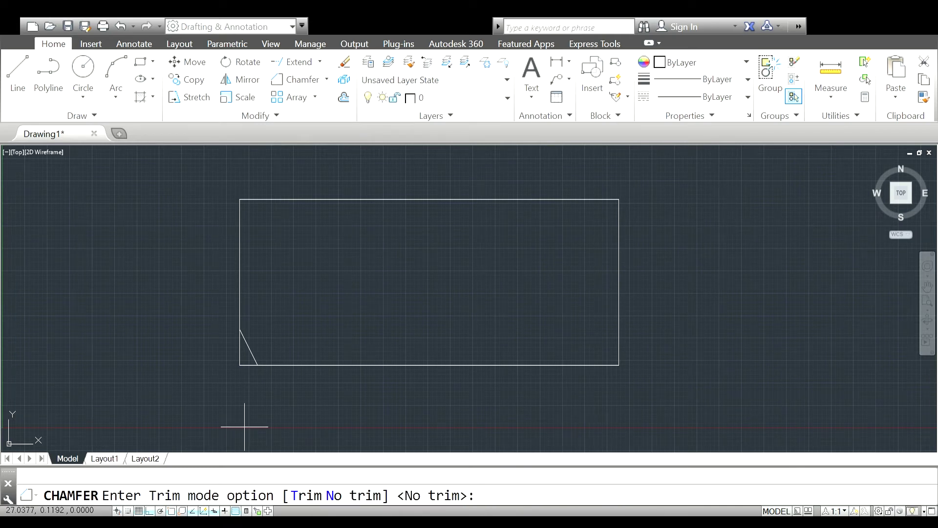
left_click(307, 495)
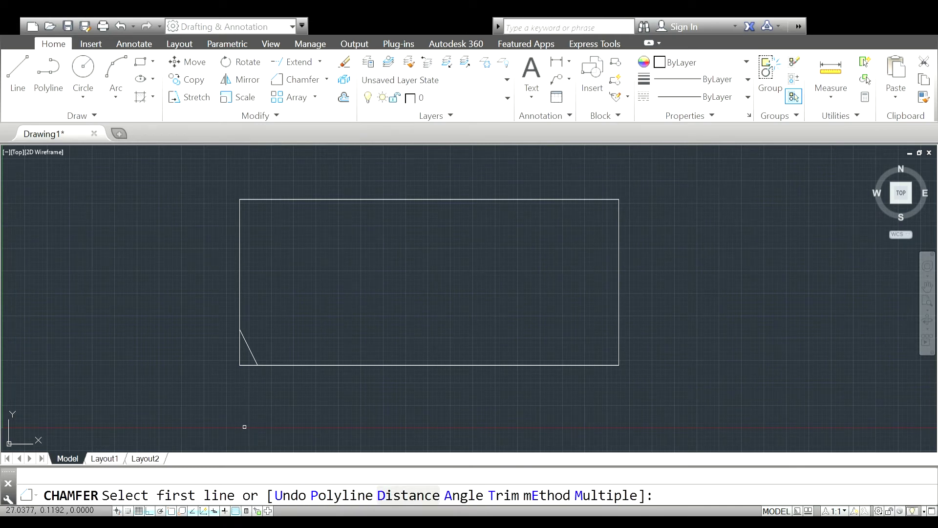
left_click(408, 495)
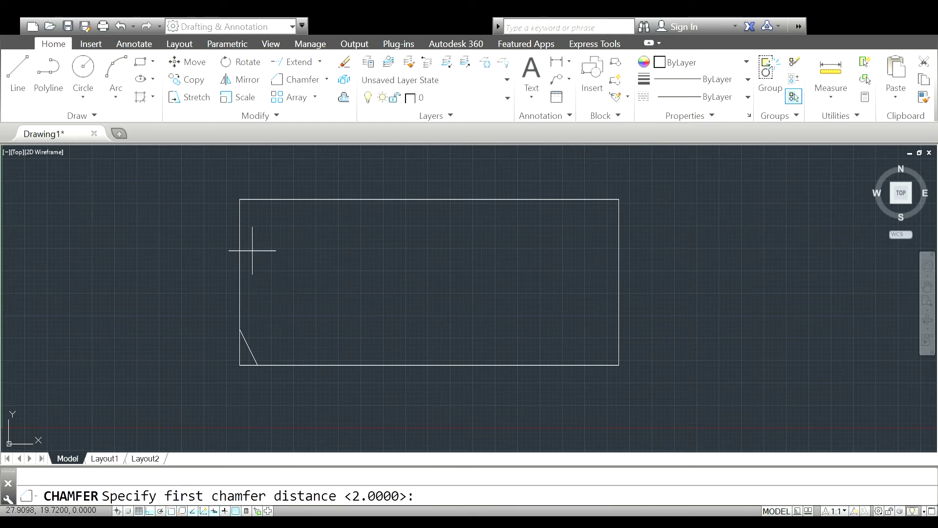
type("4")
key("Return")
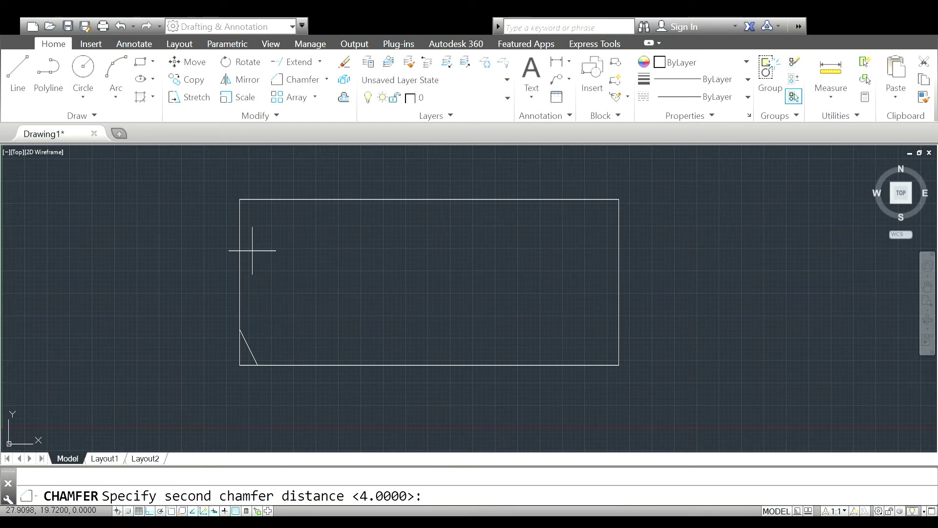
key("Return")
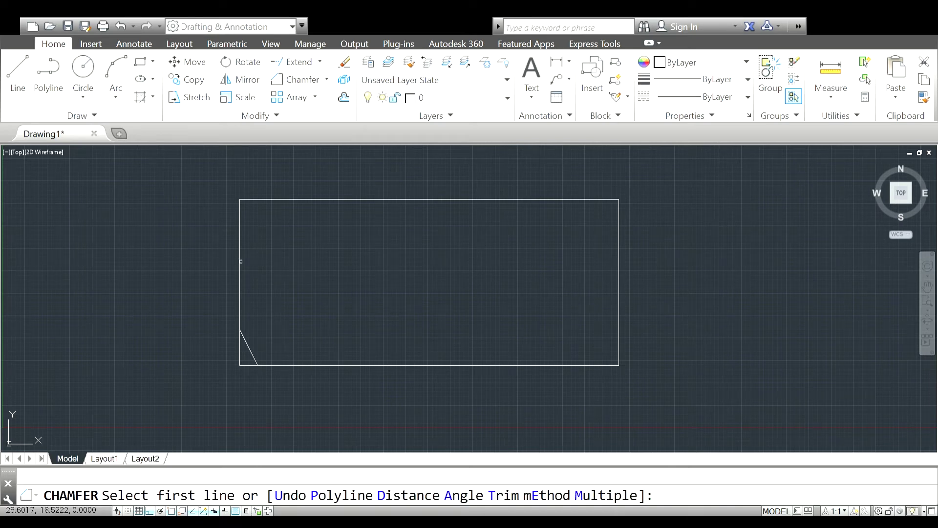
left_click(239, 251)
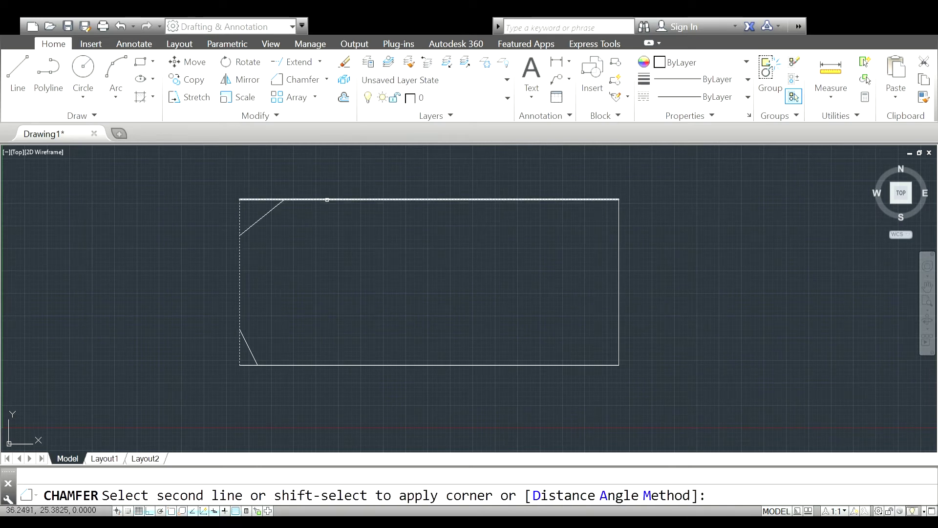
left_click(327, 199)
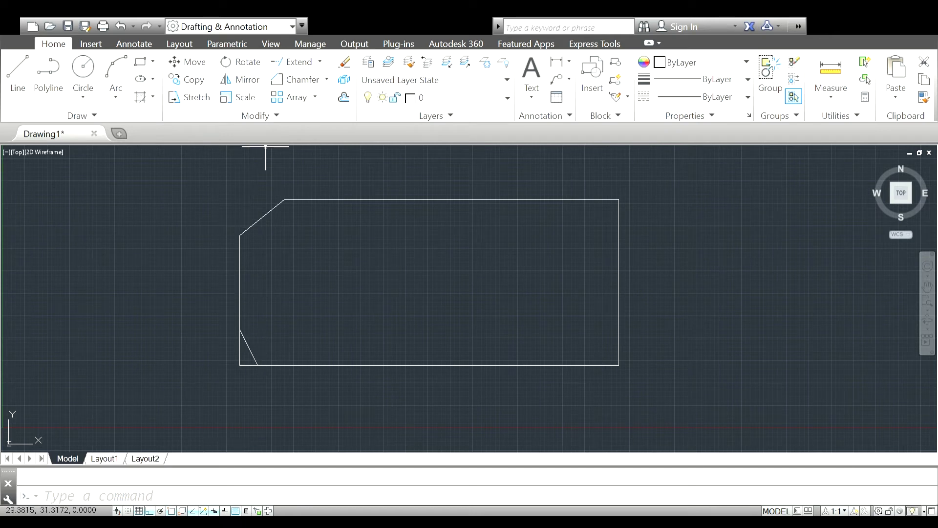
left_click(299, 79)
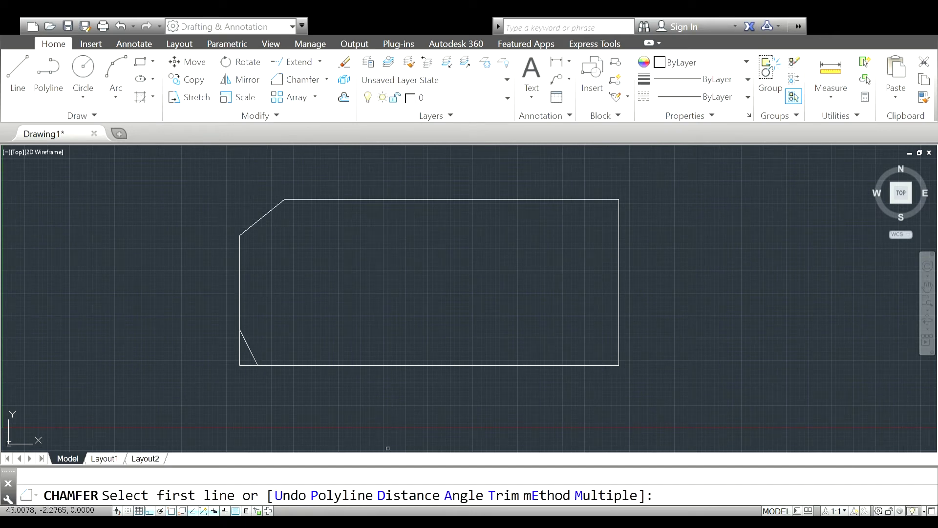
- Chamfer the bottom-right corner by length and angle, picking the right then bottom edge
type("a")
key("Return")
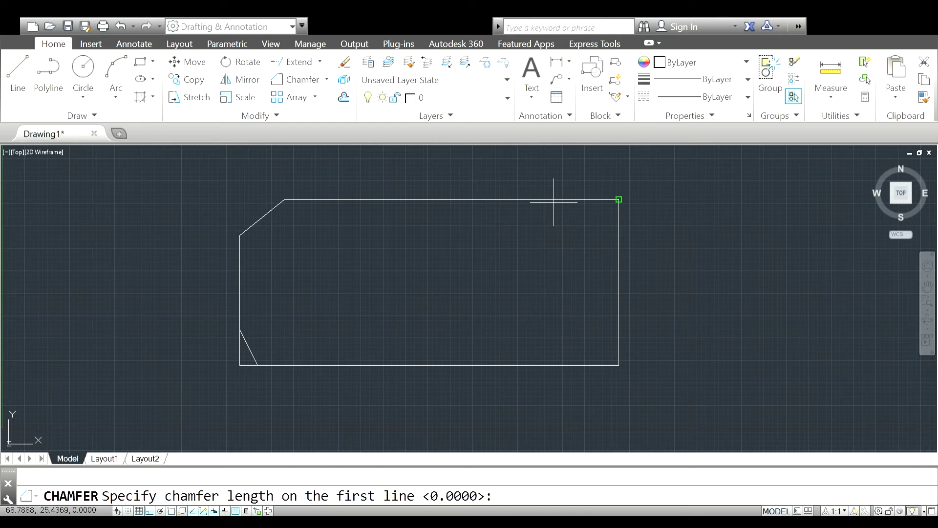
key("Return")
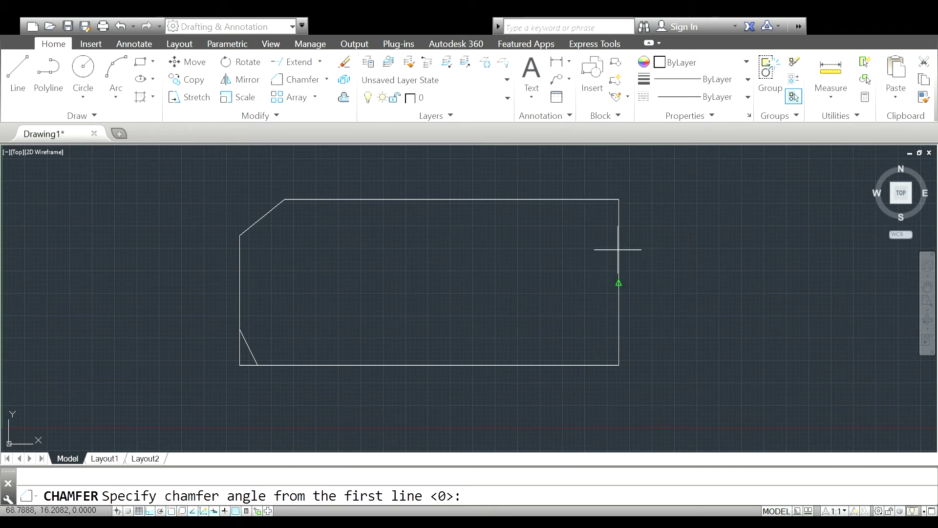
key("Return")
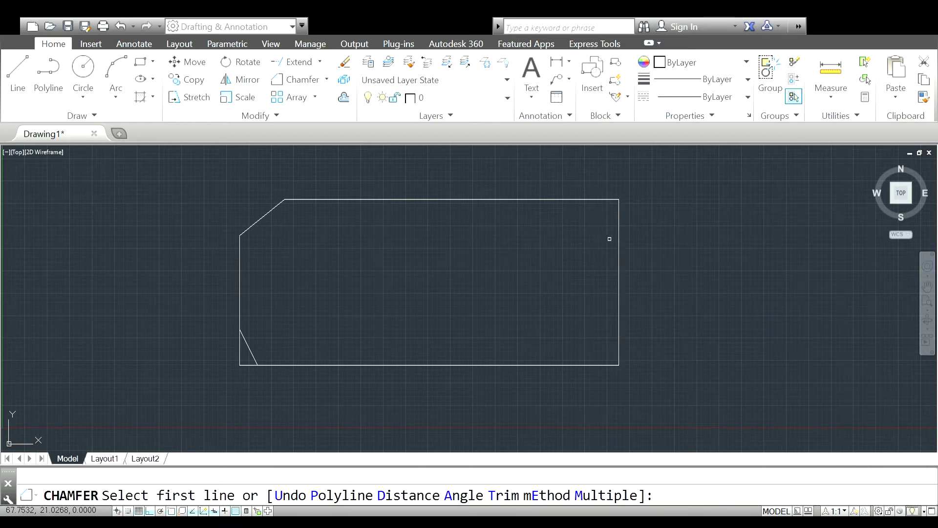
left_click(618, 250)
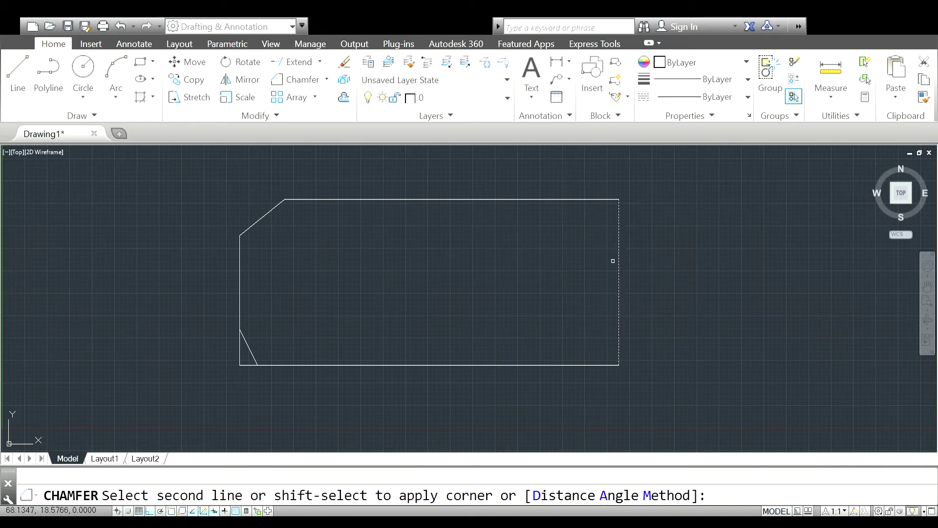
left_click(555, 364)
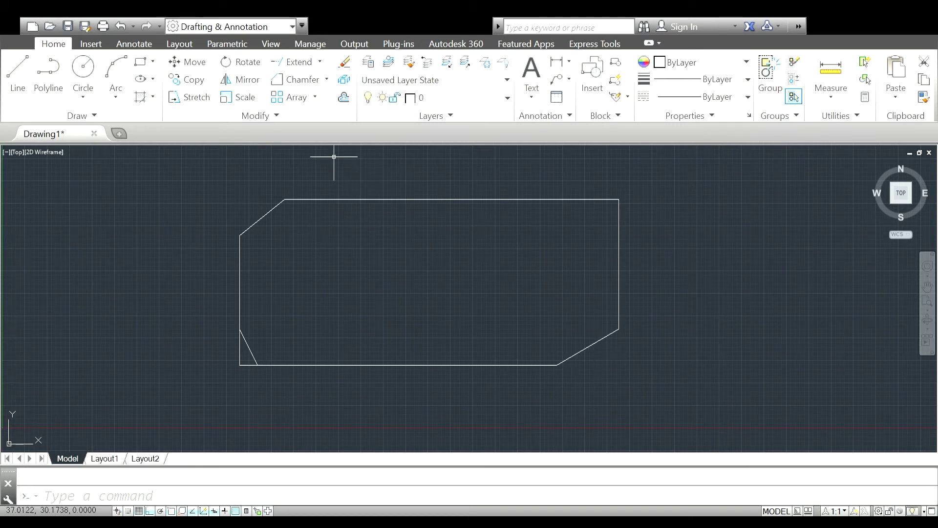
- Stretch the outline's right end far to the right from its lower-right corner, with Ortho off
left_click(190, 97)
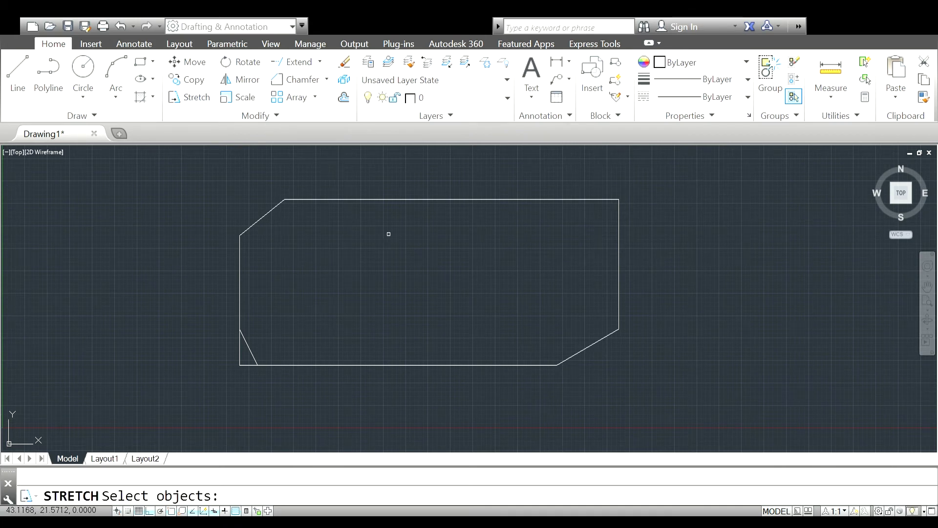
left_click(642, 171)
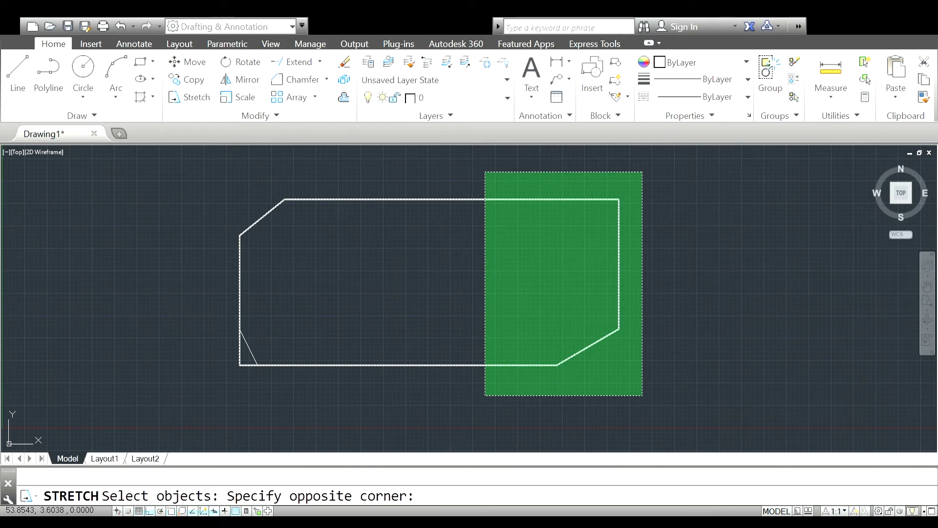
left_click(485, 395)
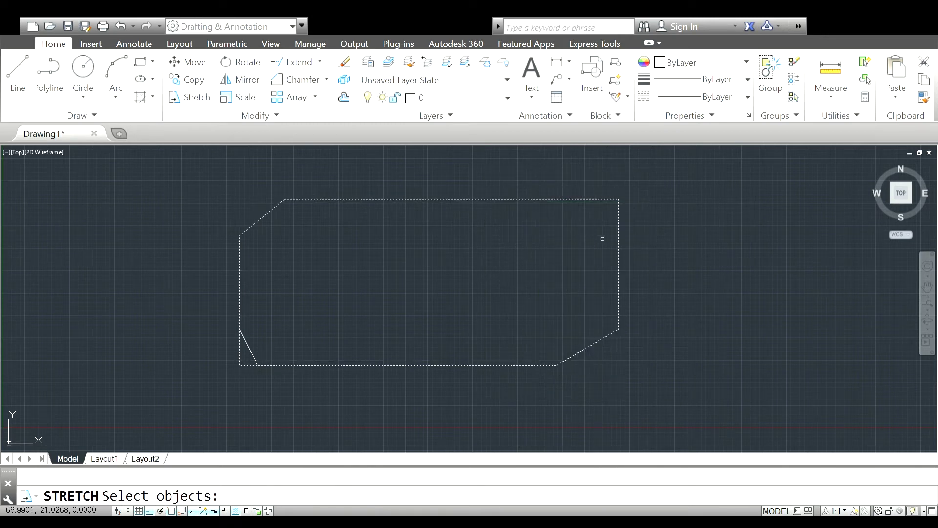
key("Return")
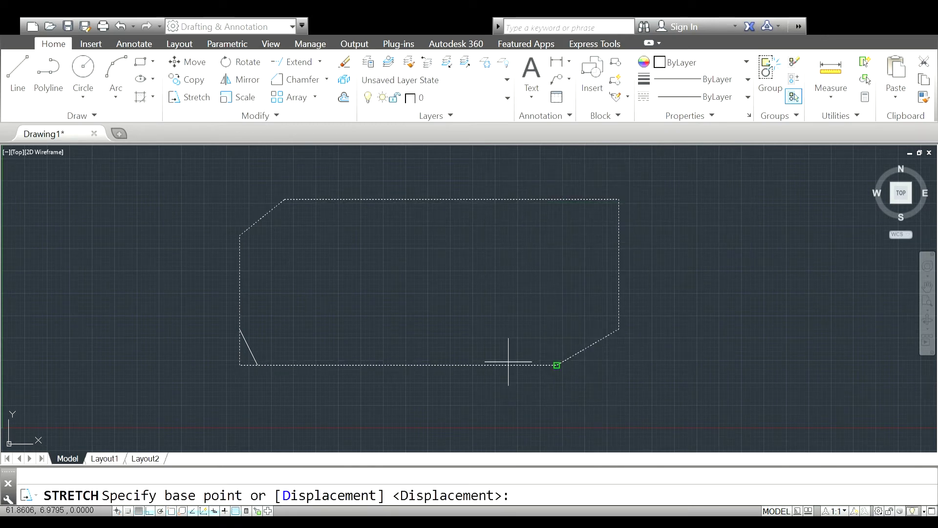
left_click(618, 330)
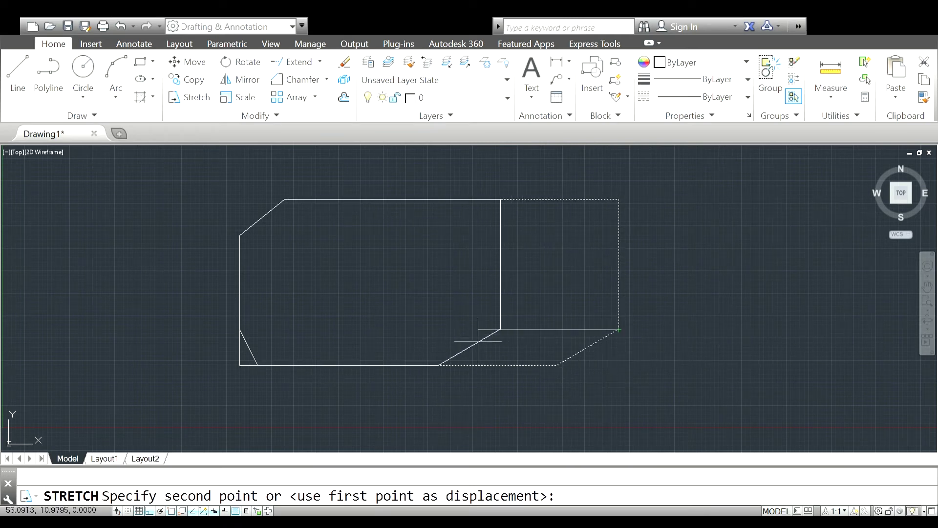
key("F8")
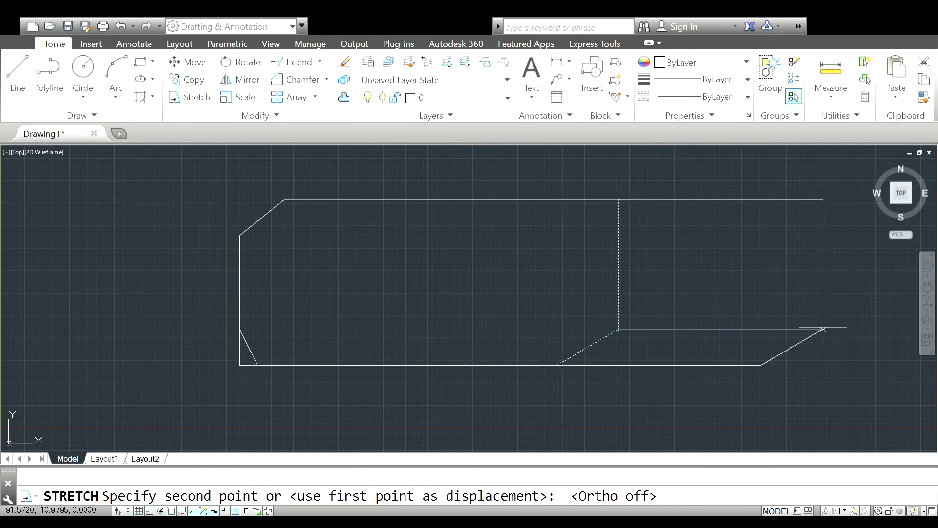
left_click(883, 327)
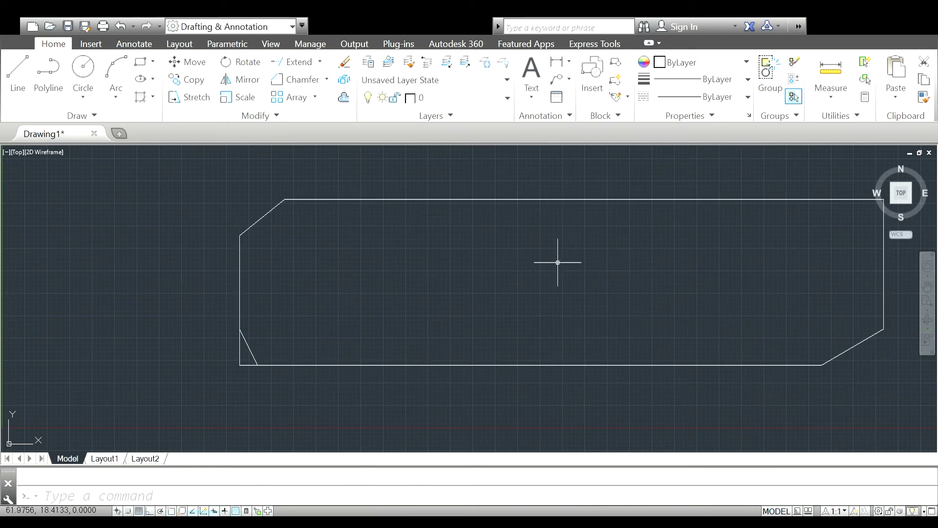
scroll(639, 273, "down", 2)
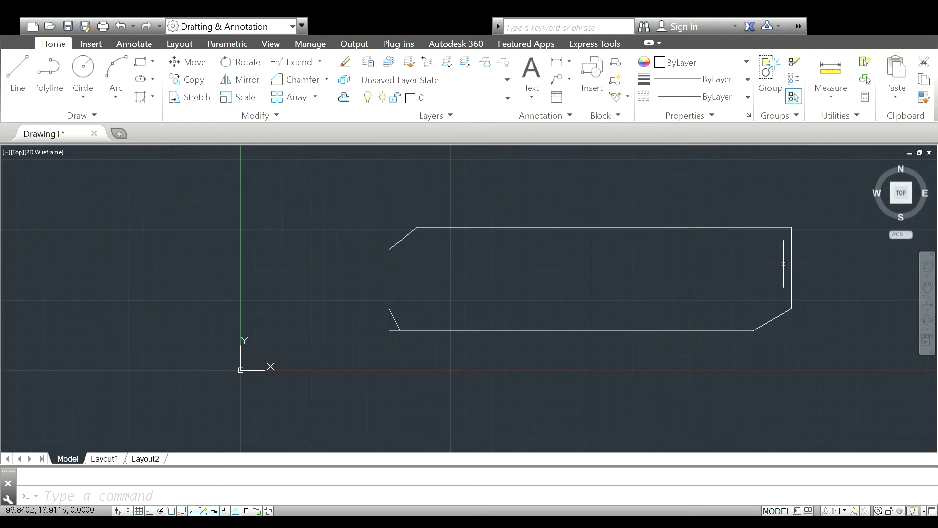
left_click(835, 195)
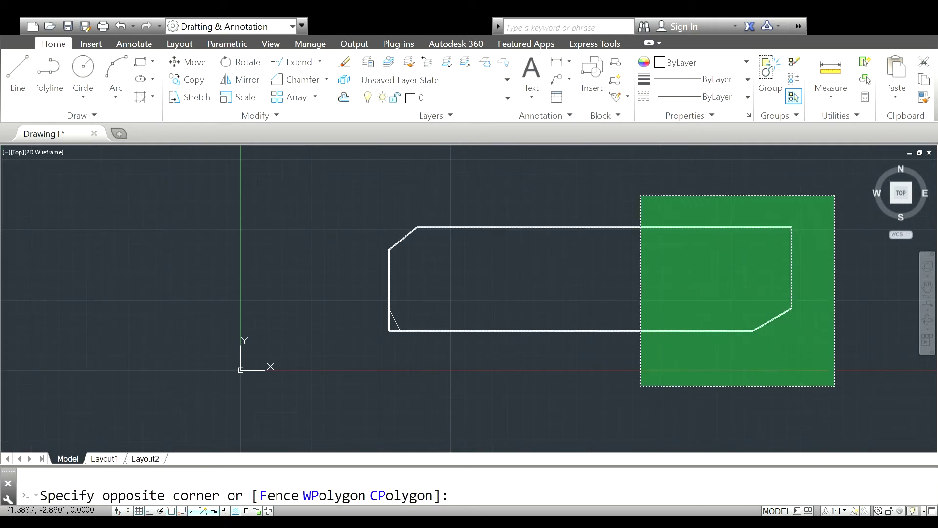
left_click(640, 386)
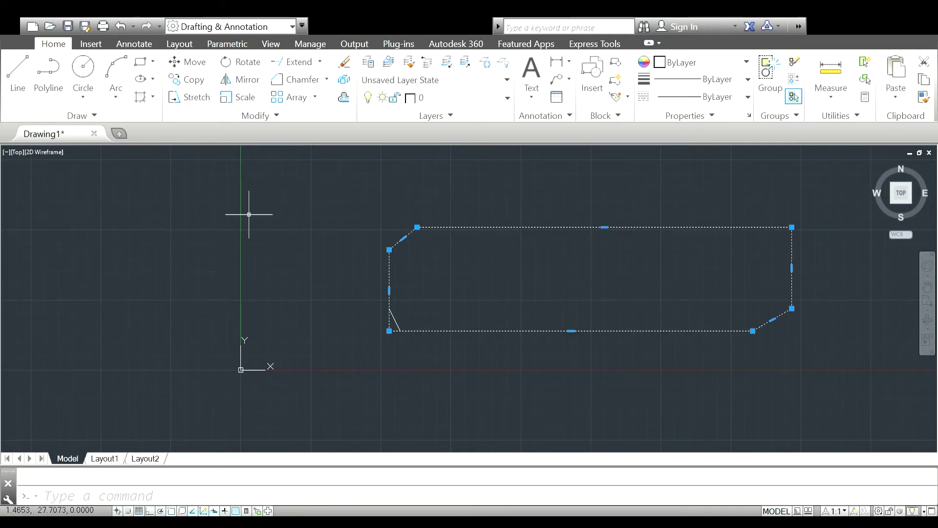
left_click(248, 214)
left_click(277, 195)
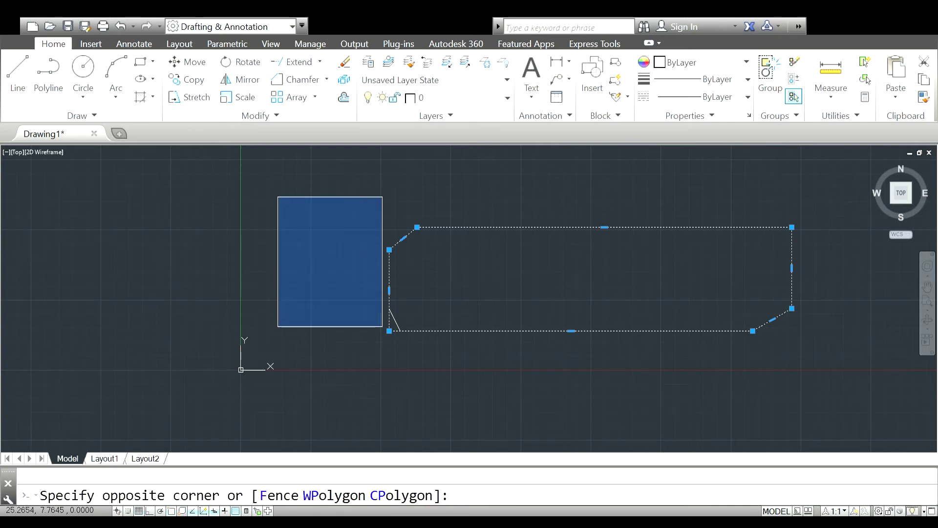
left_click(383, 326)
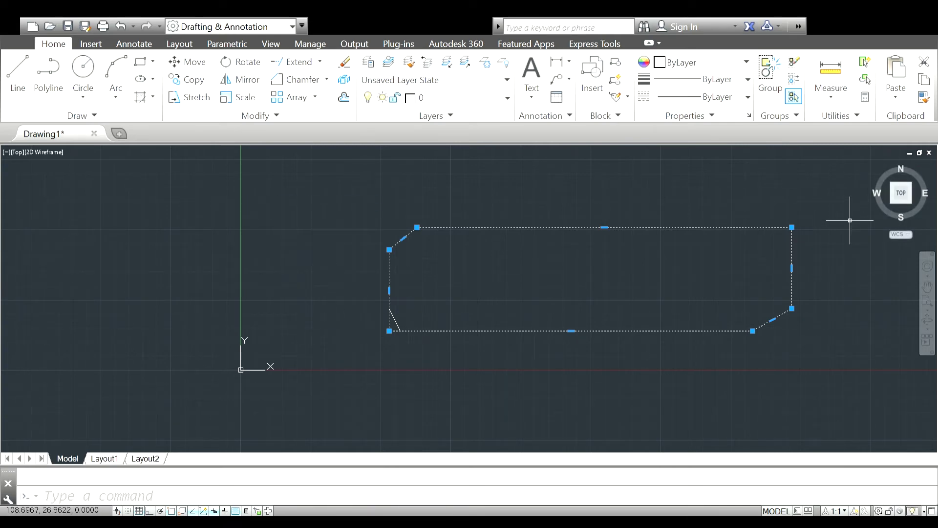
left_click(841, 207)
left_click(673, 356)
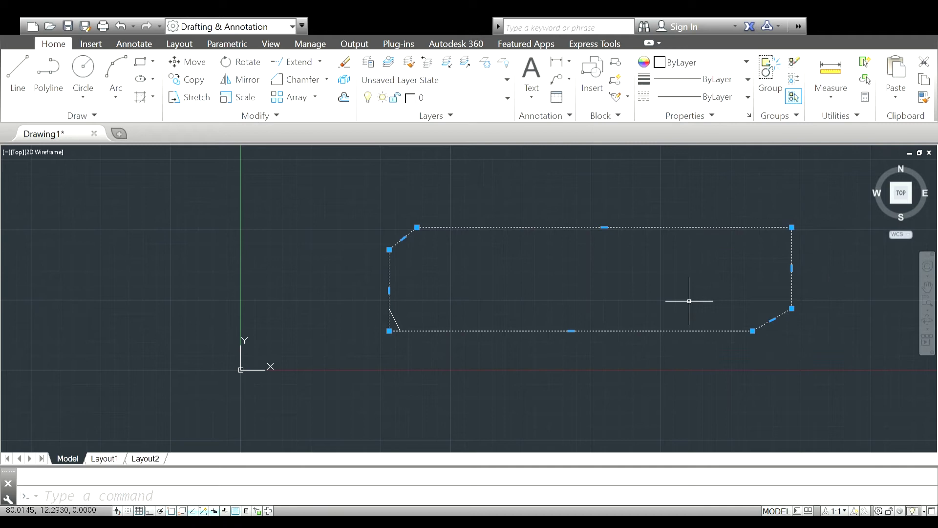
left_click(716, 189)
key("Escape")
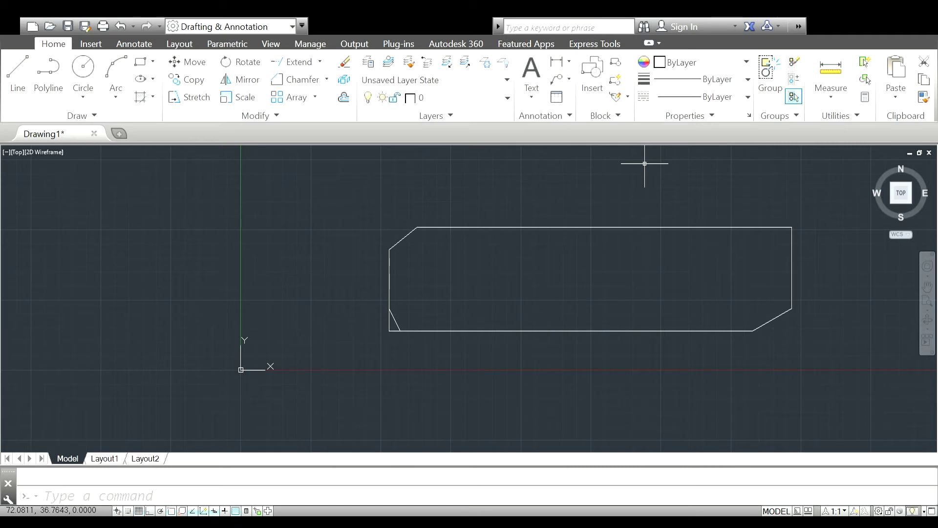
left_click(240, 96)
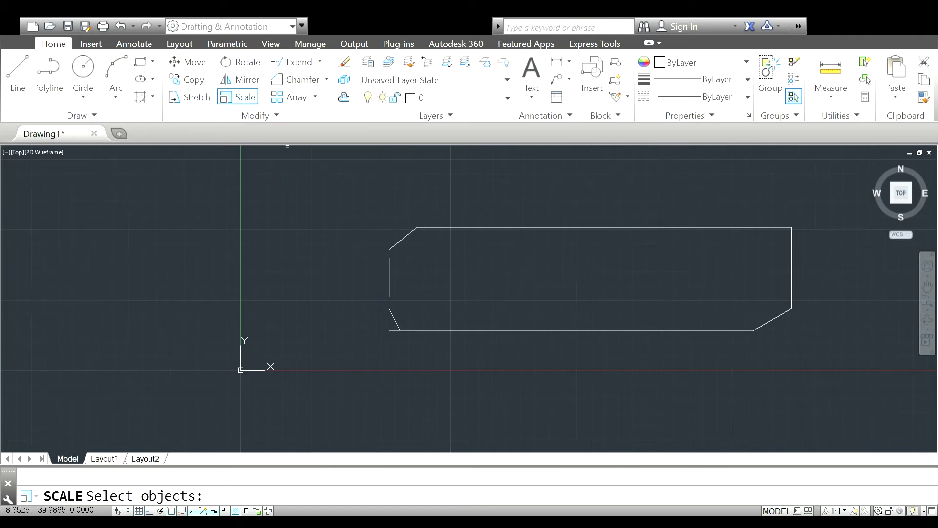
left_click(452, 228)
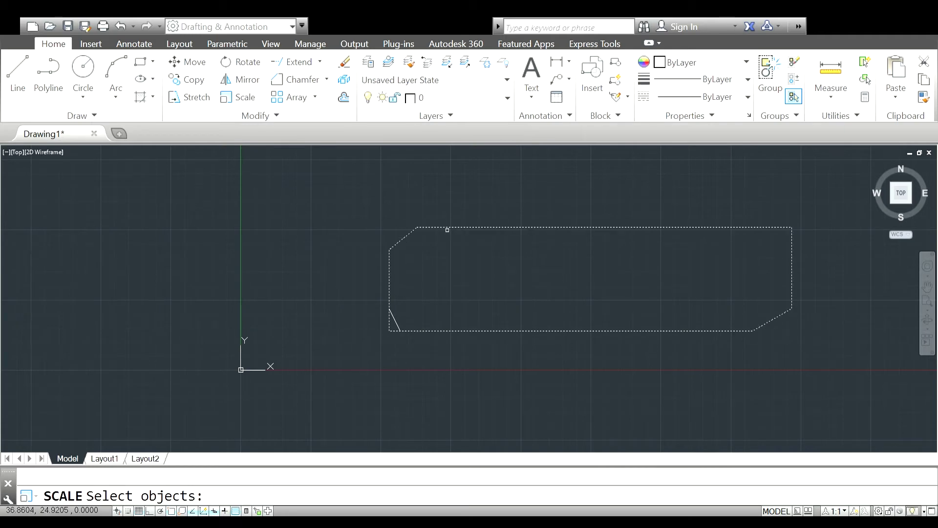
key("Return")
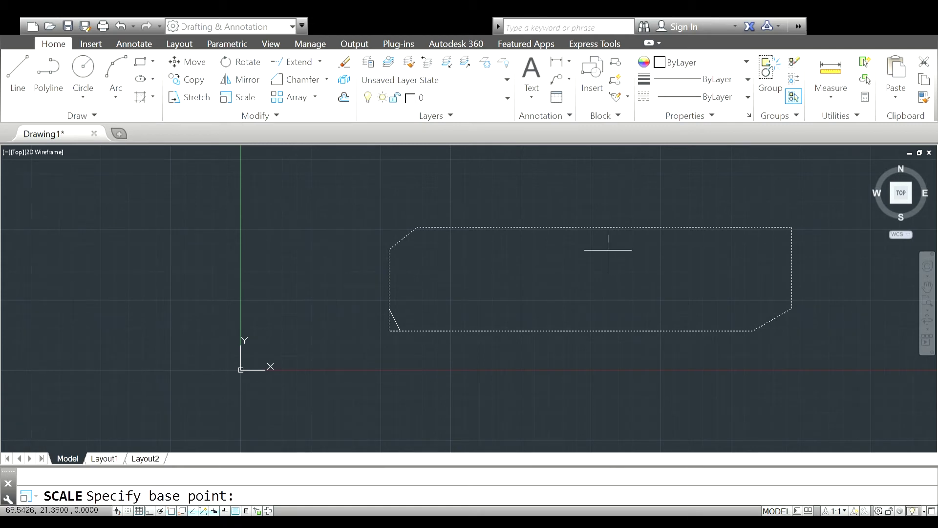
left_click(608, 249)
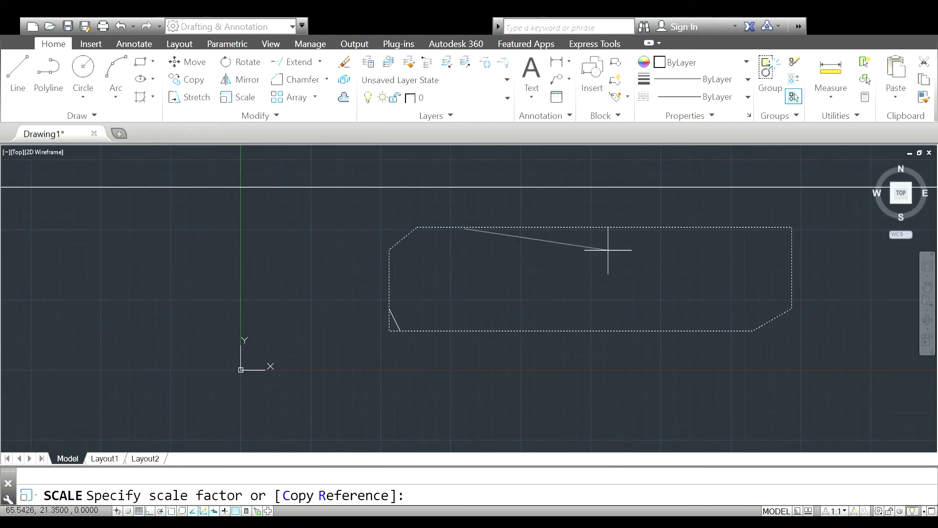
scroll(498, 227, "down", 2)
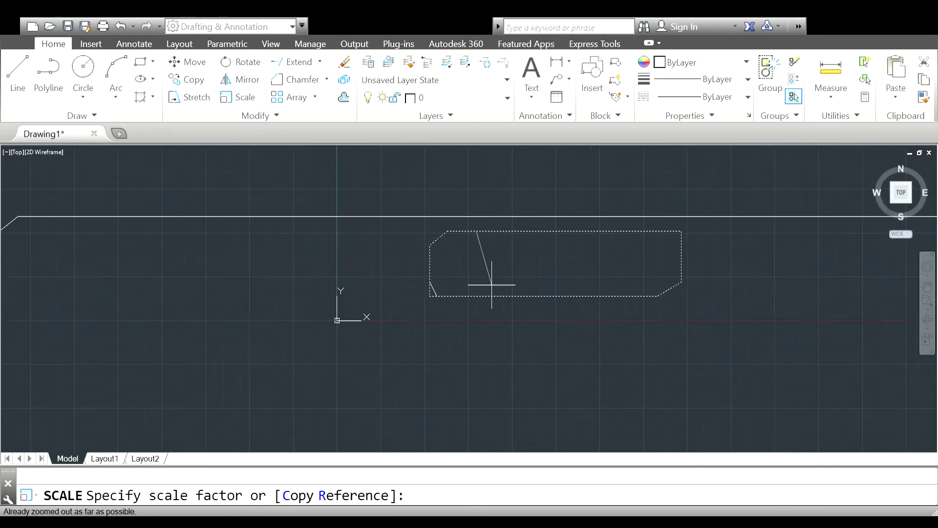
scroll(489, 293, "up", 4)
scroll(477, 178, "down", 1)
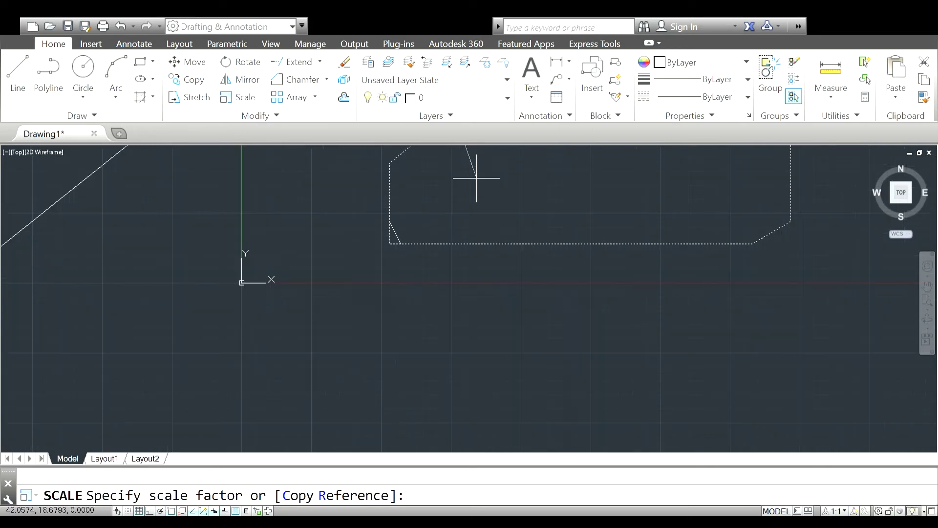
left_click(560, 235)
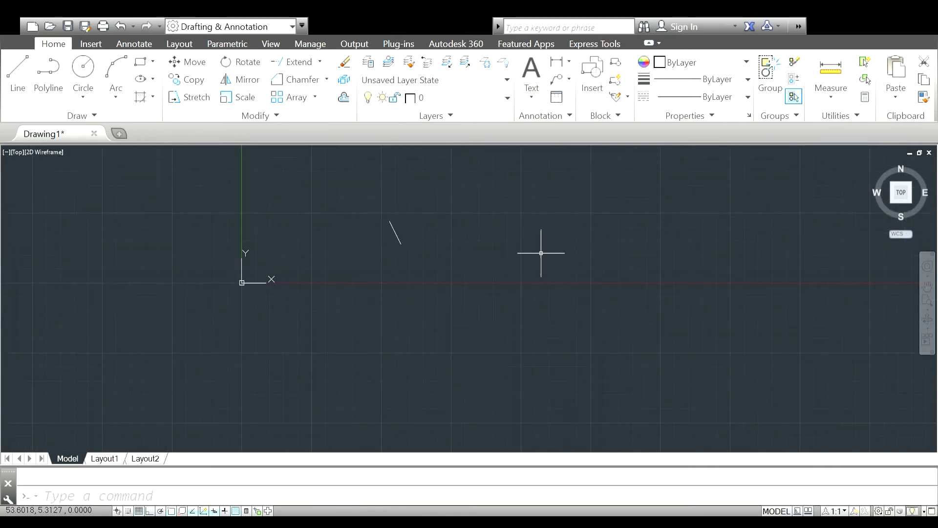
left_click(539, 247)
left_click(341, 199)
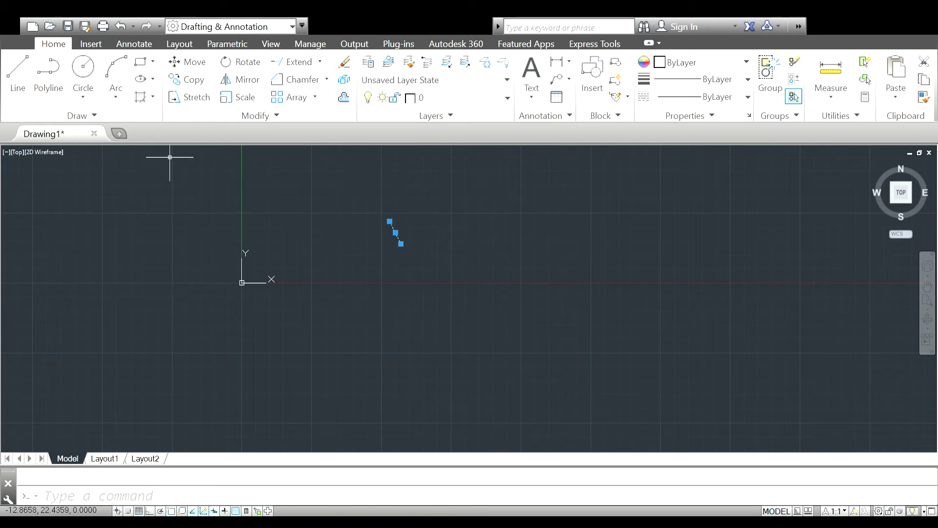
key("ctrl+z")
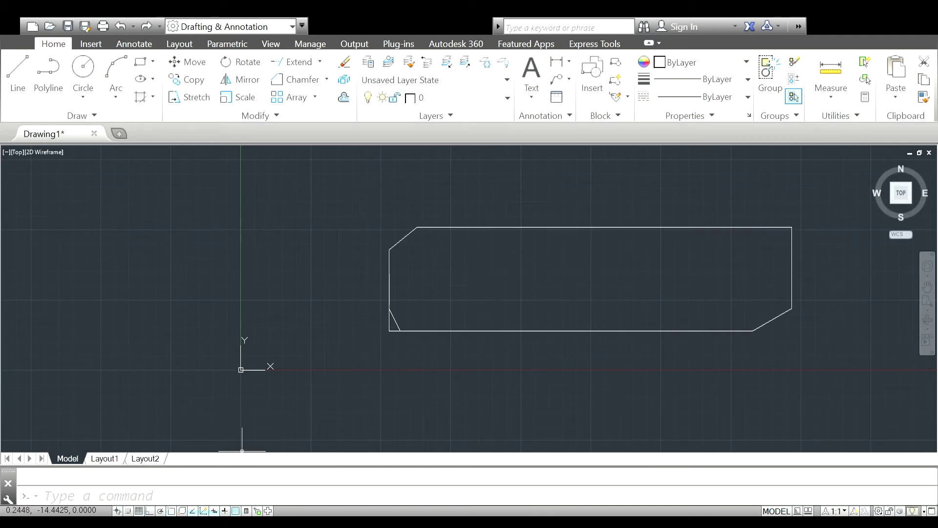
left_click(239, 97)
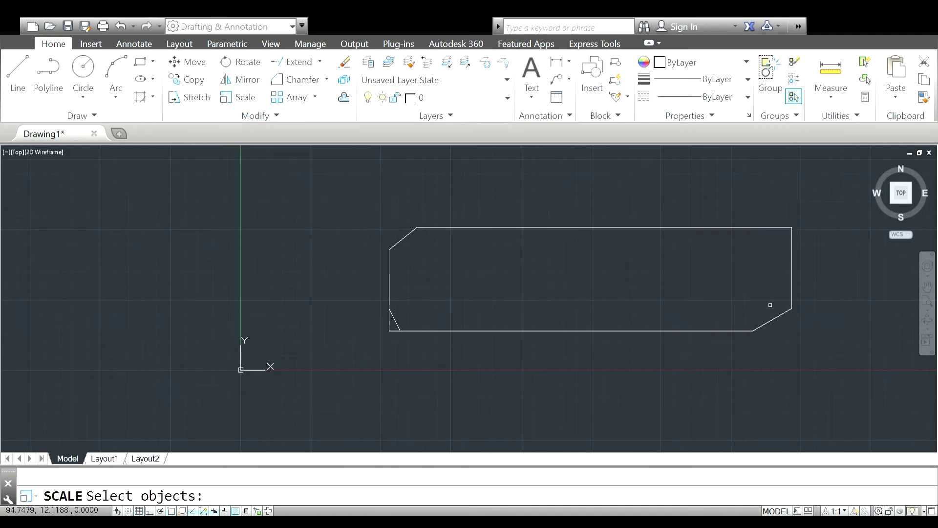
left_click(842, 198)
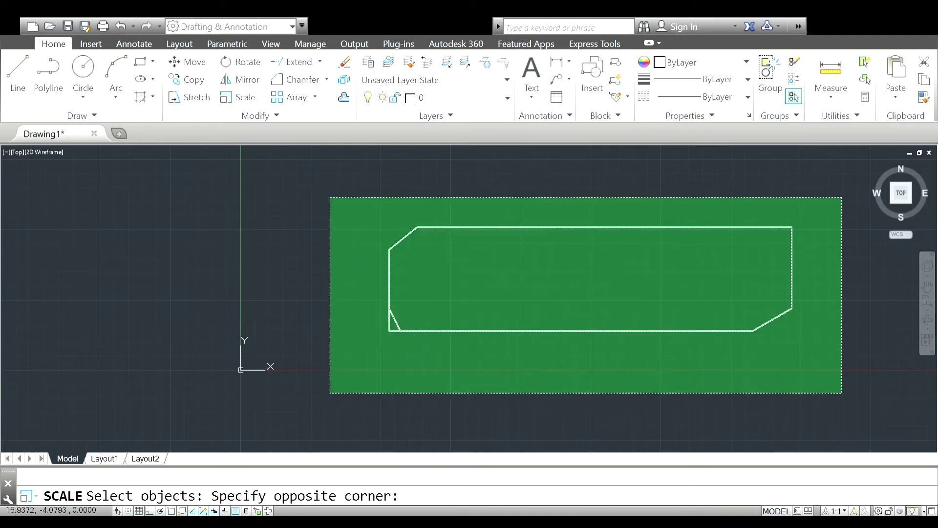
left_click(357, 382)
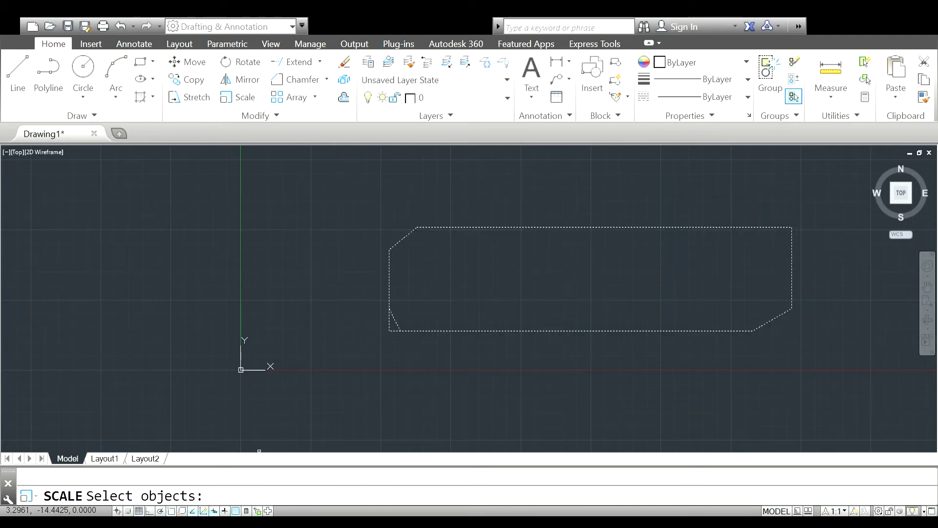
key("Return")
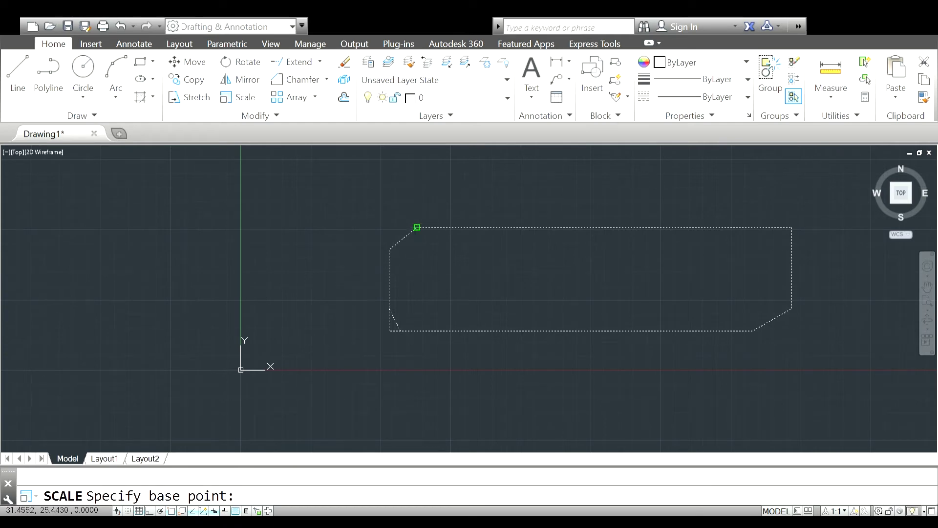
left_click(417, 227)
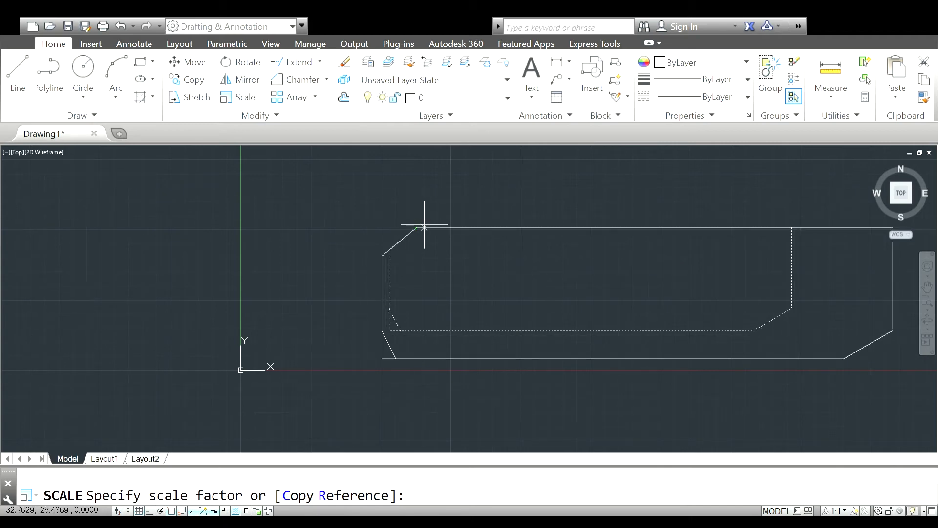
left_click(424, 225)
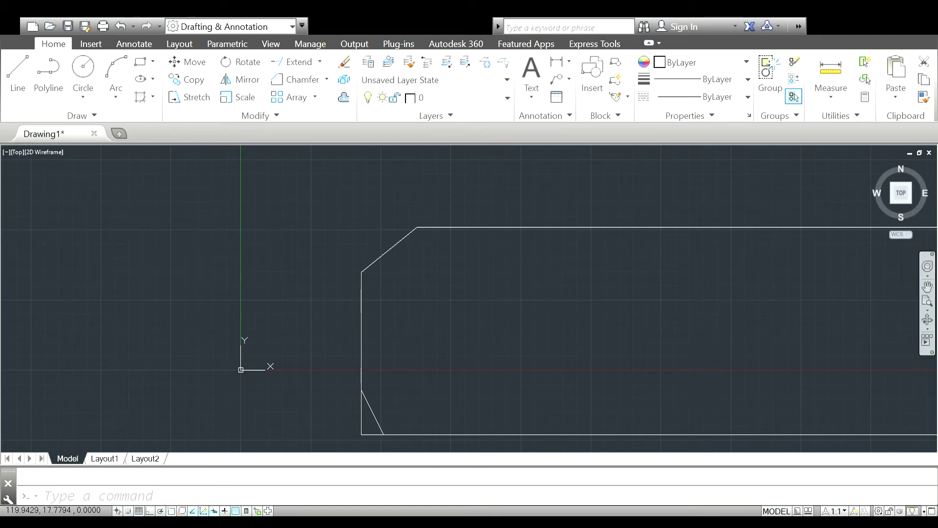
left_click(927, 286)
left_click_drag(587, 293, 371, 278)
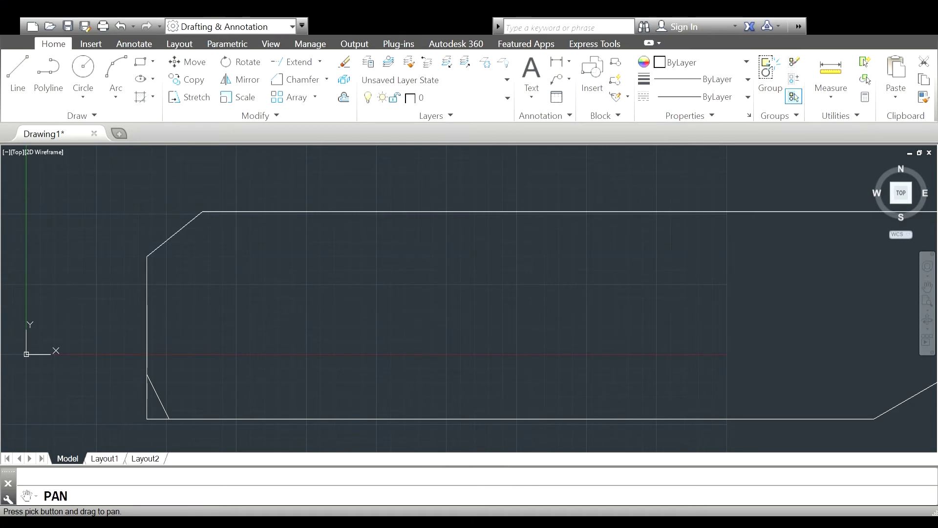
scroll(469, 298, "down", 2)
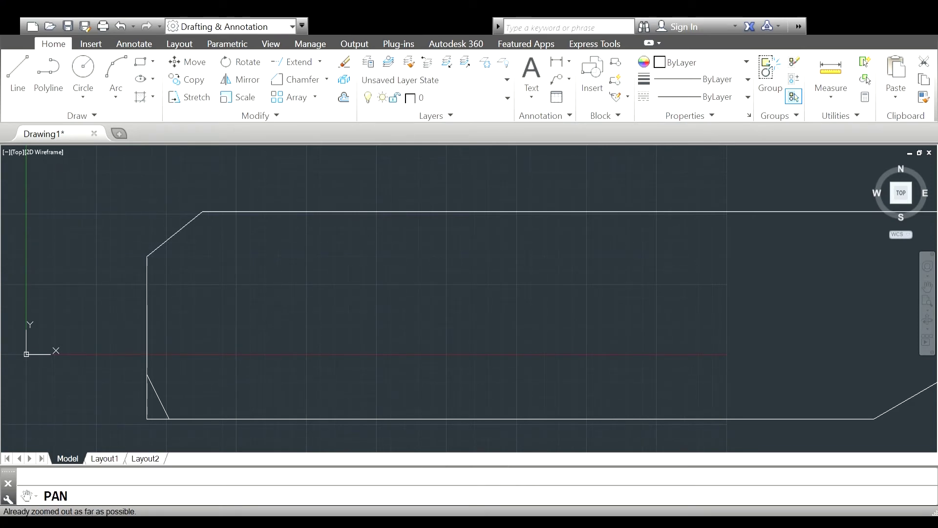
left_click(121, 26)
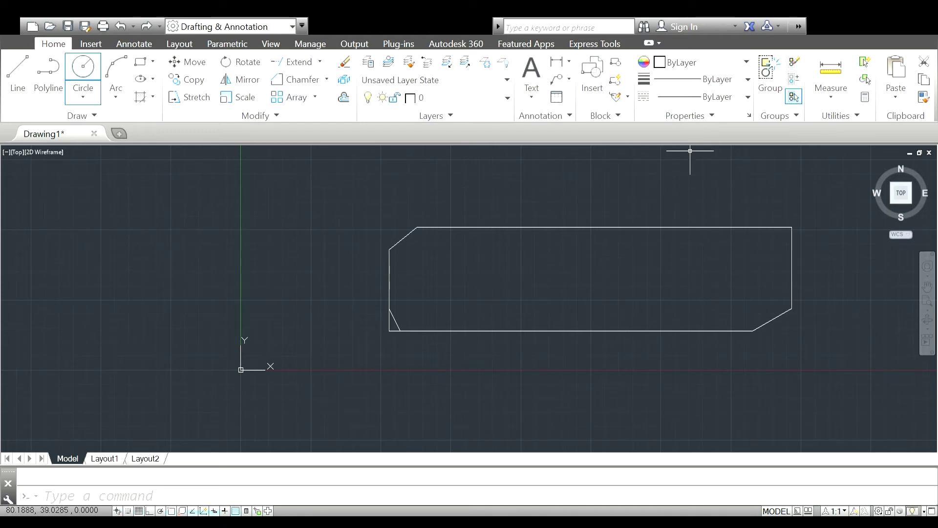
- Stretch the outline's right end back to the left so the shape is nearly square
left_click(189, 97)
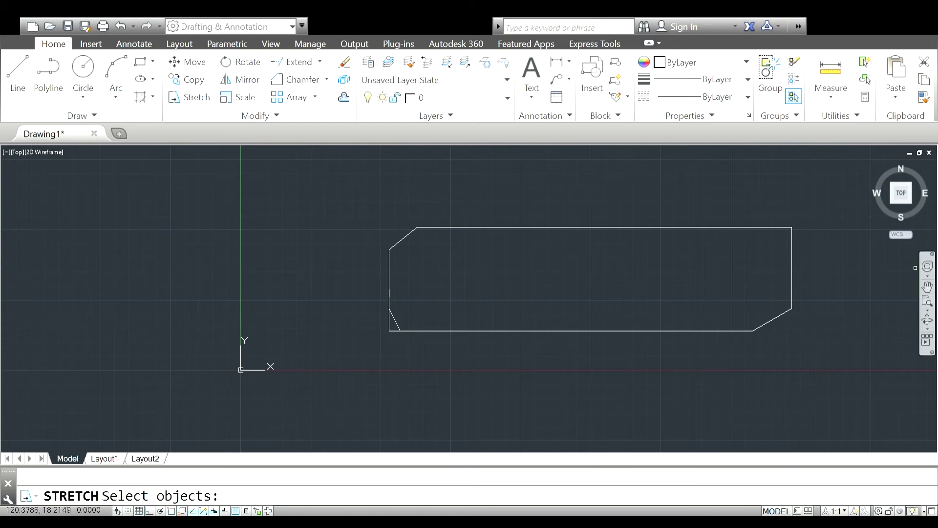
left_click(795, 188)
left_click(670, 369)
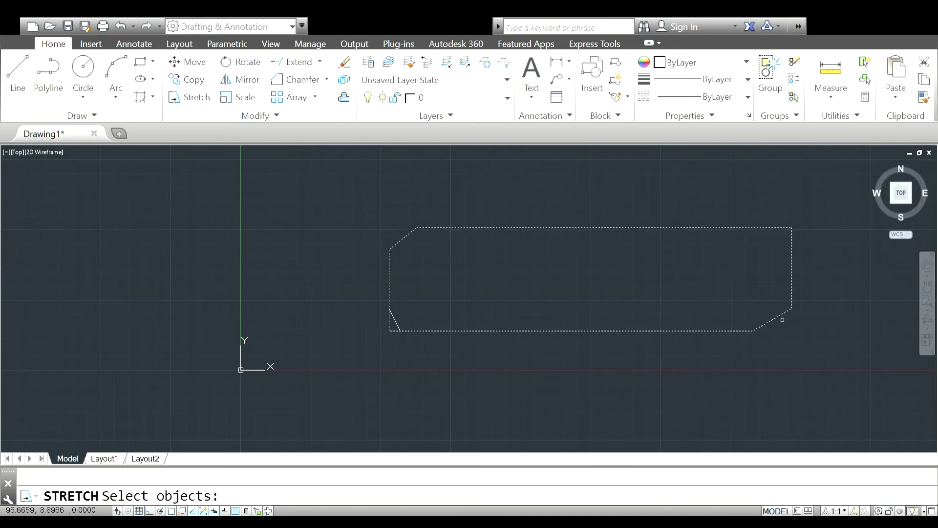
key("Return")
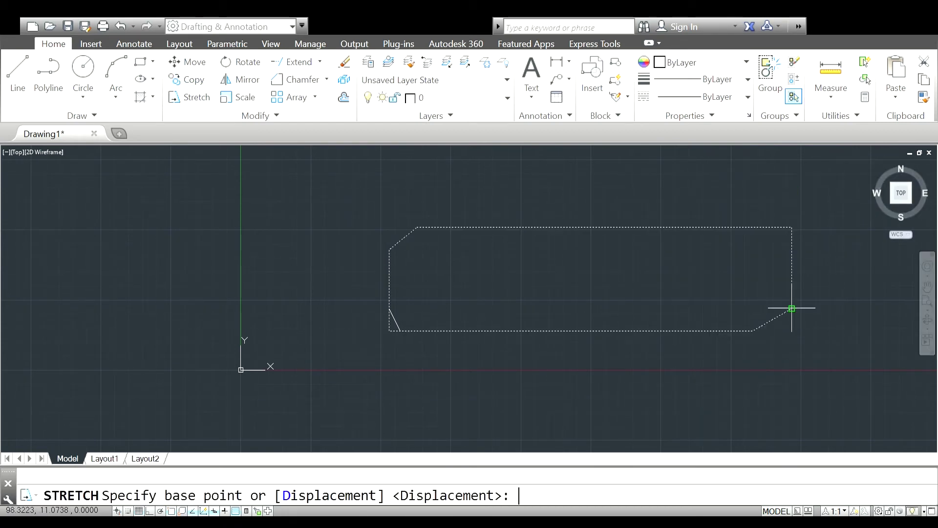
left_click(792, 307)
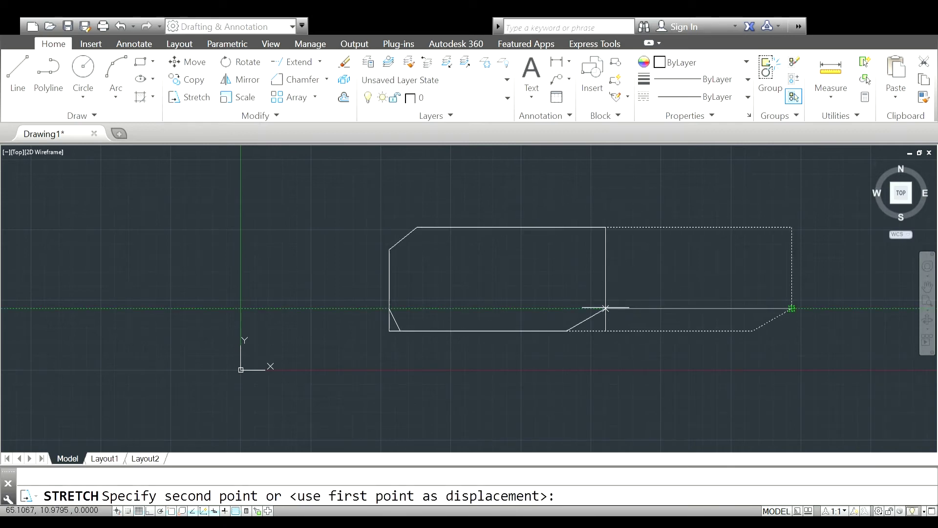
left_click(504, 307)
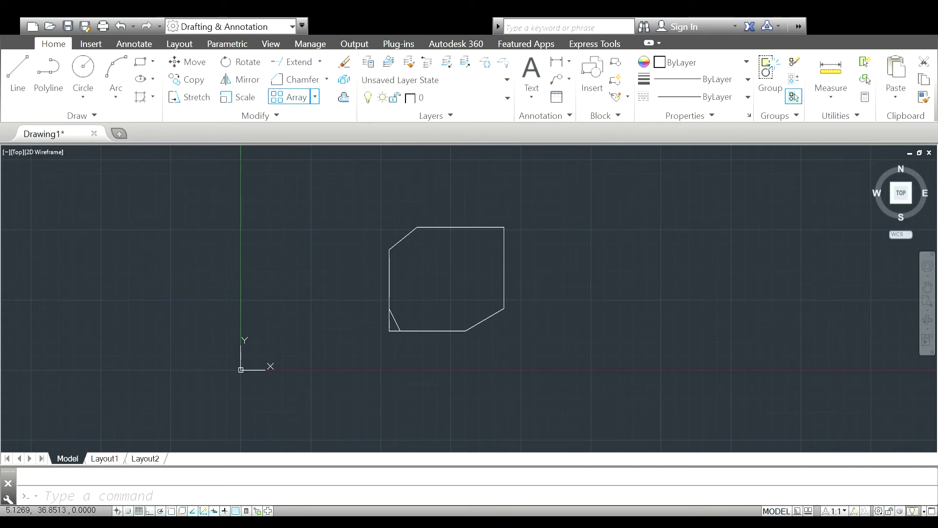
- Create a rectangular array of the chamfered shape with 4 columns and 3 rows
left_click(288, 97)
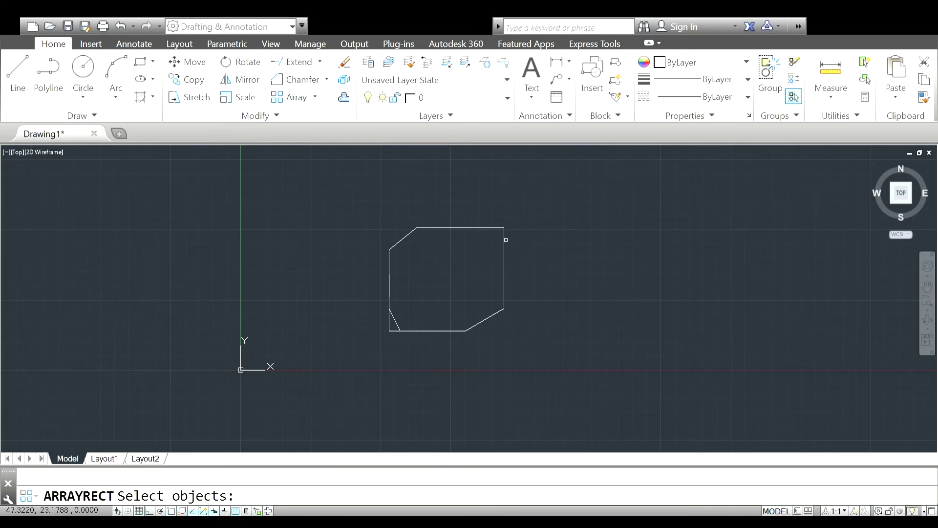
left_click(502, 227)
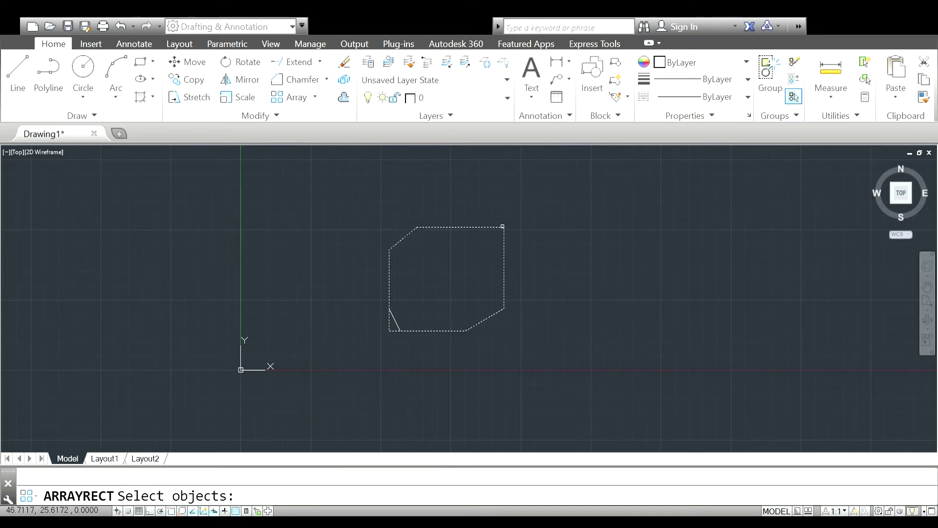
key("Return")
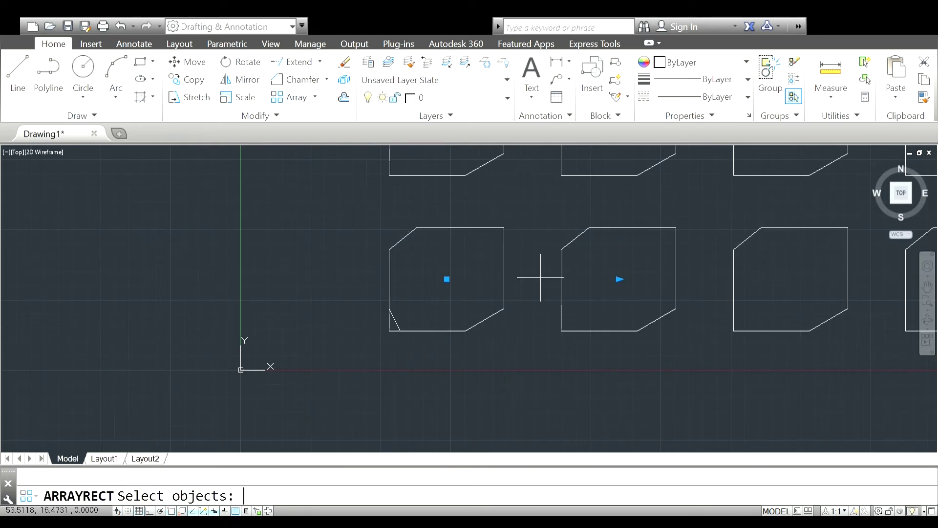
scroll(543, 272, "down", 3)
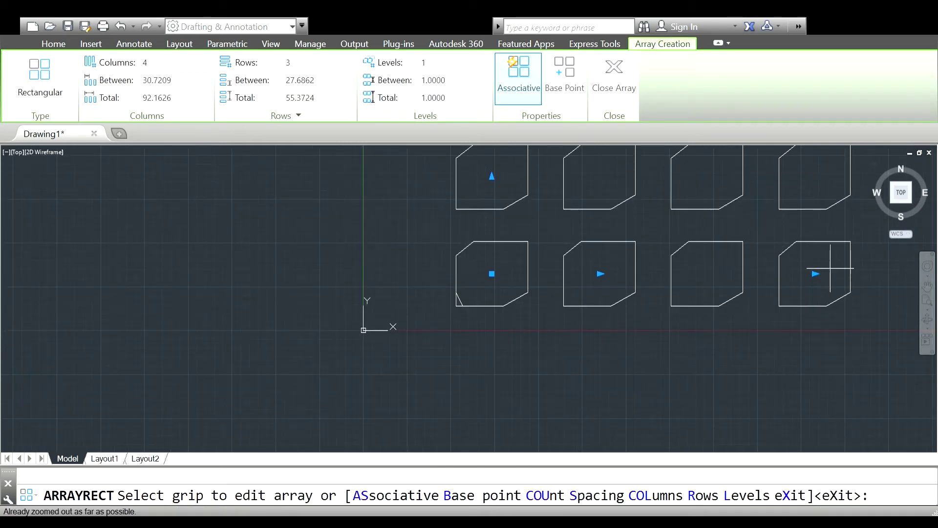
left_click(927, 286)
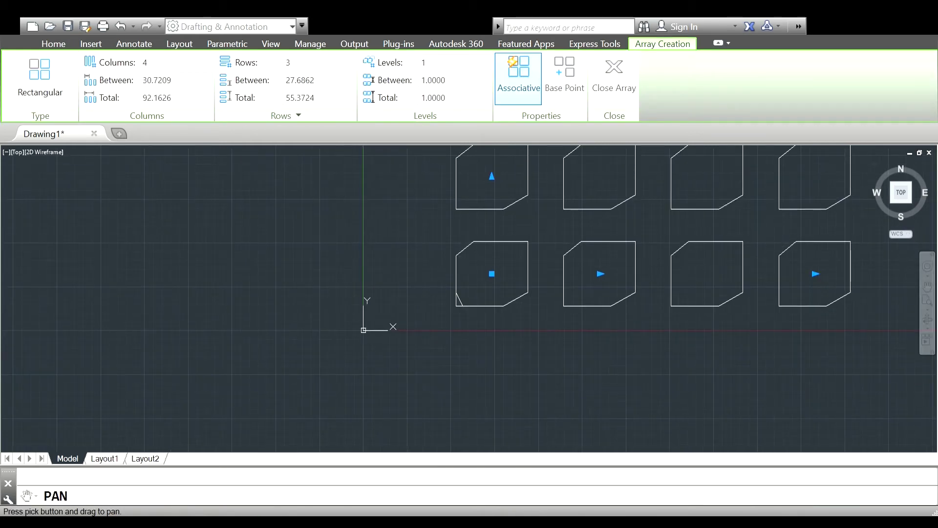
left_click_drag(635, 245, 469, 317)
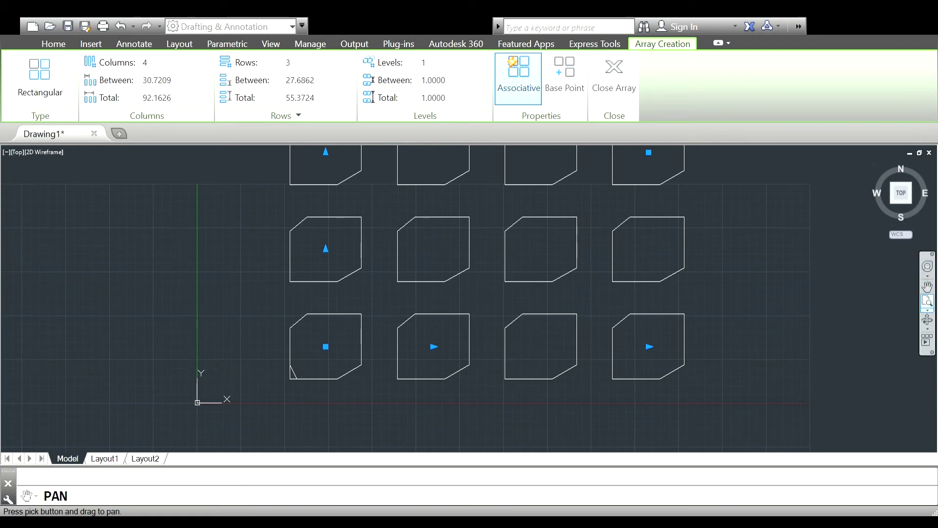
key("Escape")
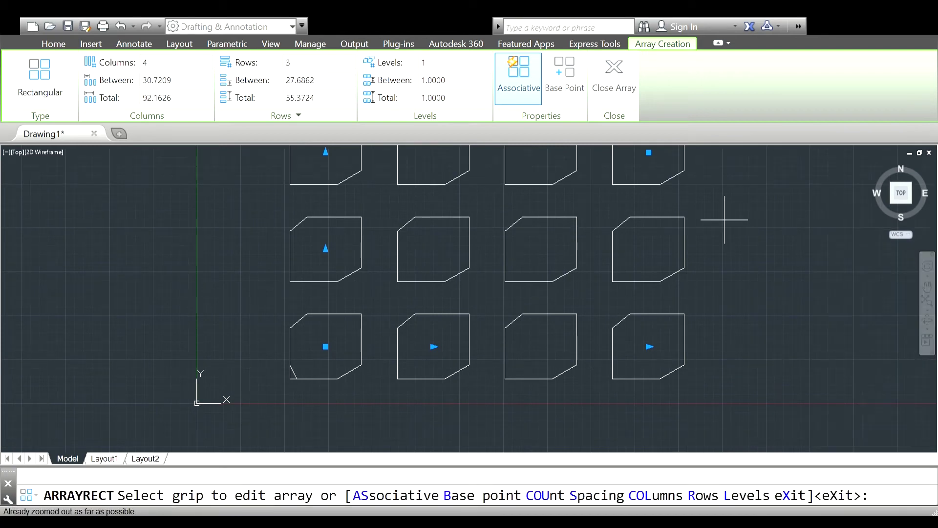
key("Return")
- Zoom out to view all twelve arrayed shapes and select the whole array
left_click(753, 227)
left_click(745, 222)
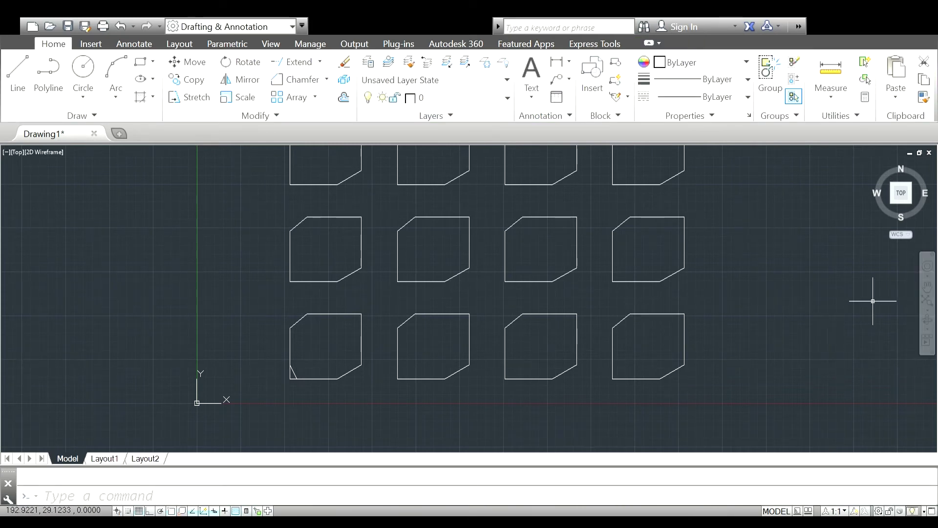
left_click(927, 287)
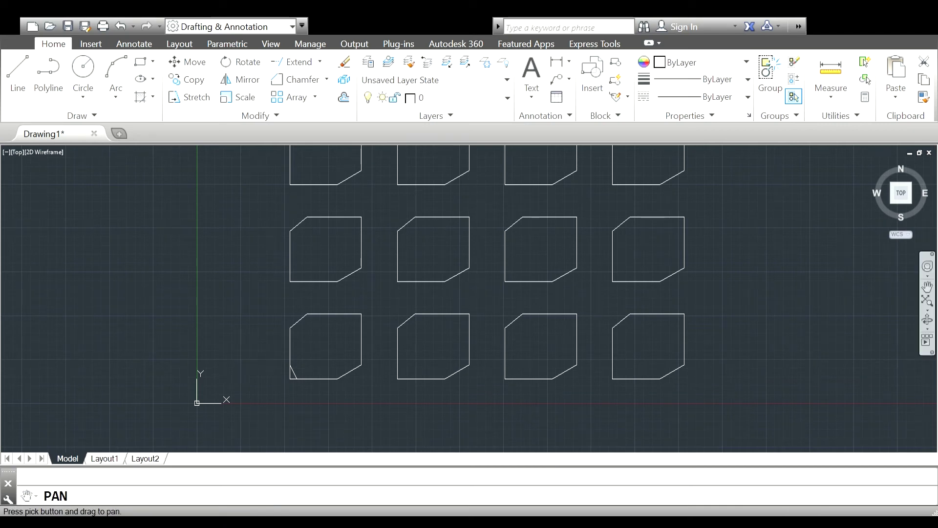
left_click(927, 302)
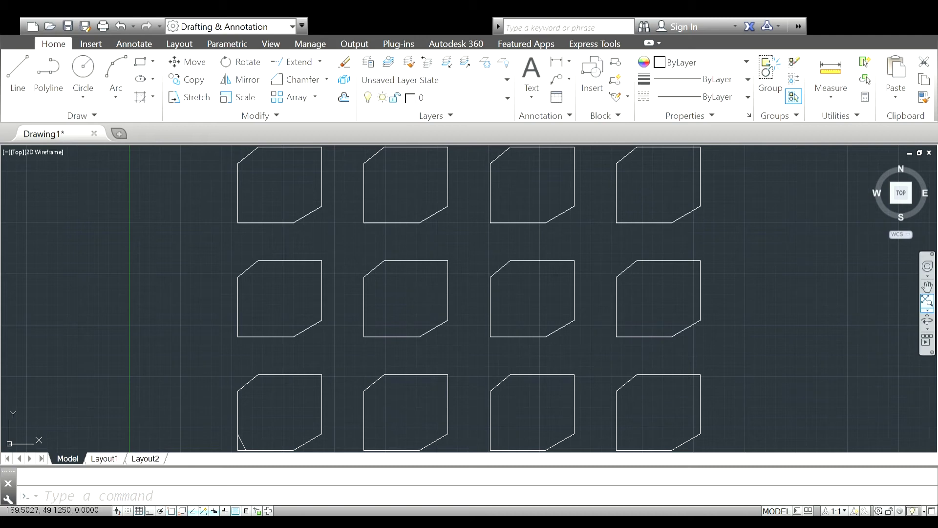
left_click(927, 299)
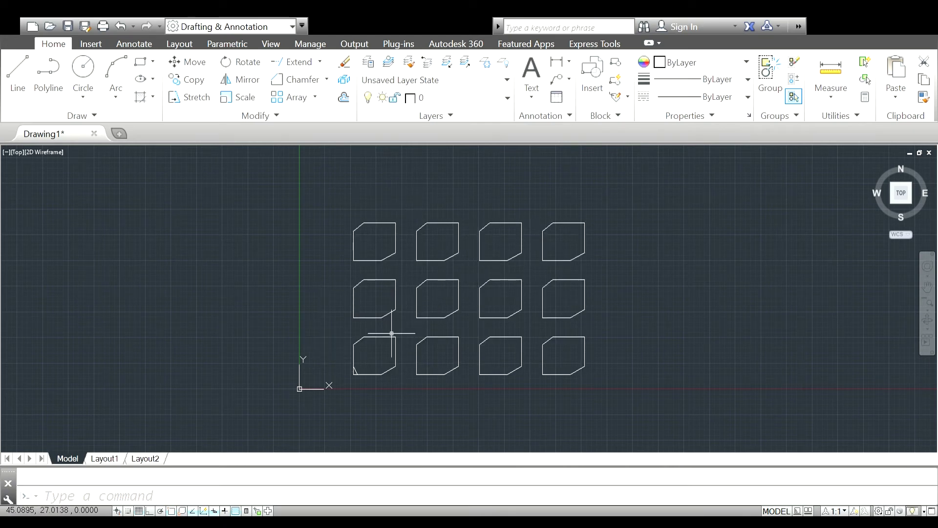
key("ctrl+a")
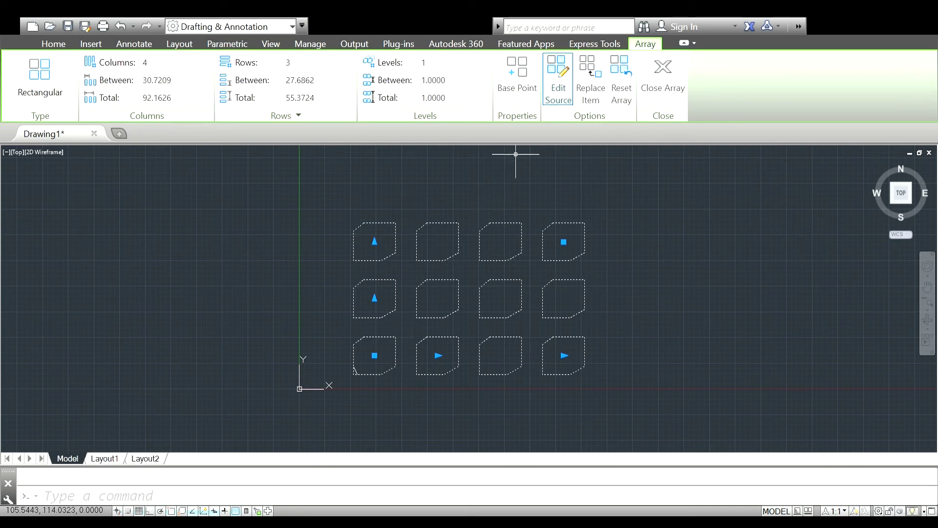
- Edit the array source to add diagonal lines, updating every copy
left_click(558, 79)
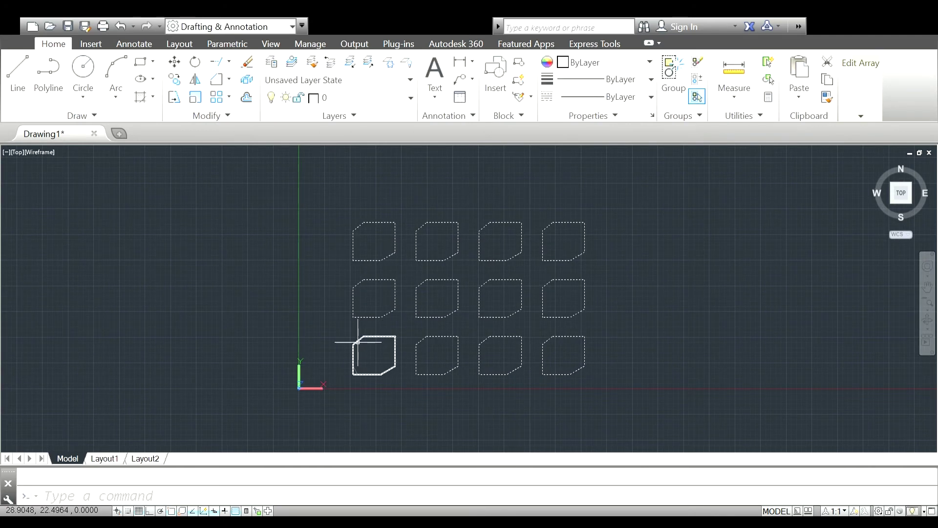
type("l")
key("Return")
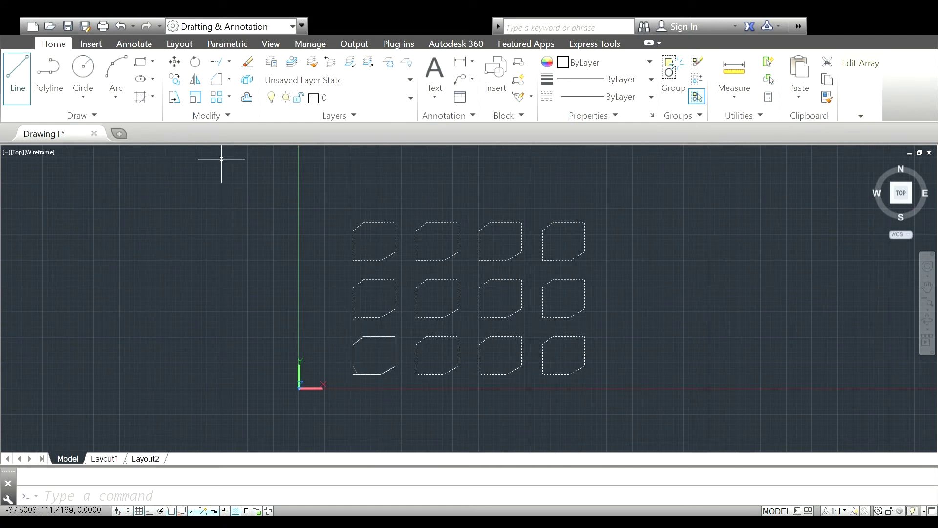
left_click(353, 345)
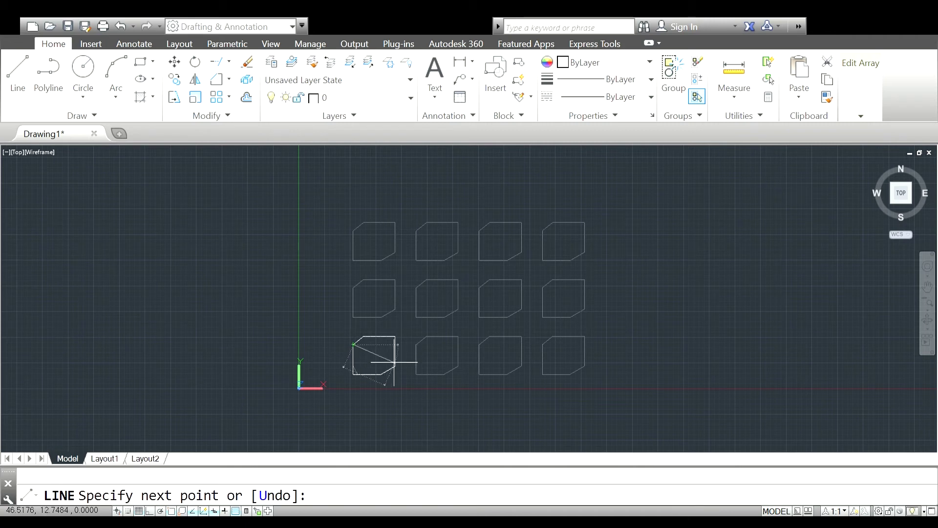
left_click(394, 366)
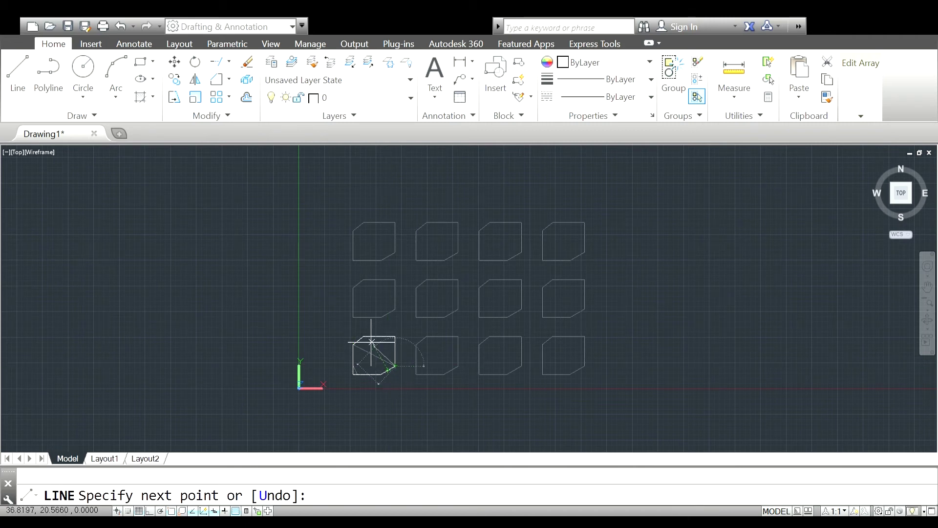
left_click(363, 336)
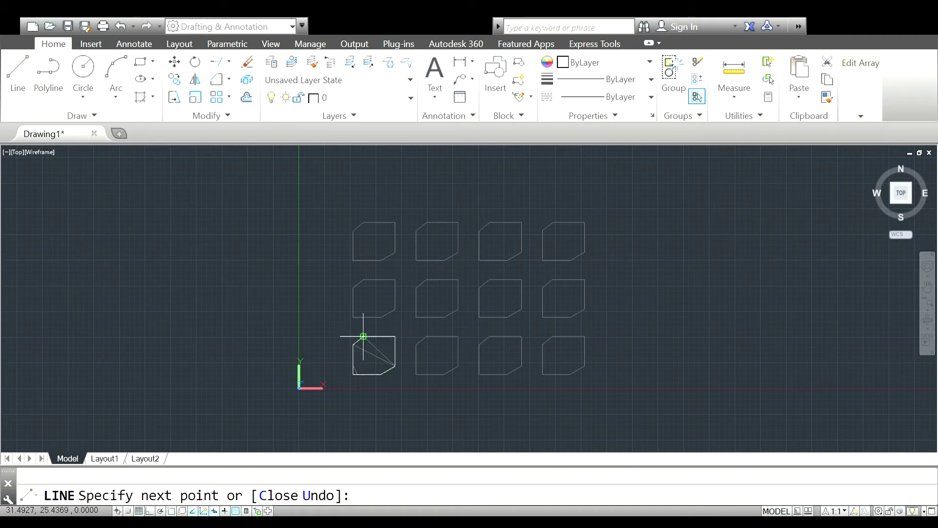
key("Return")
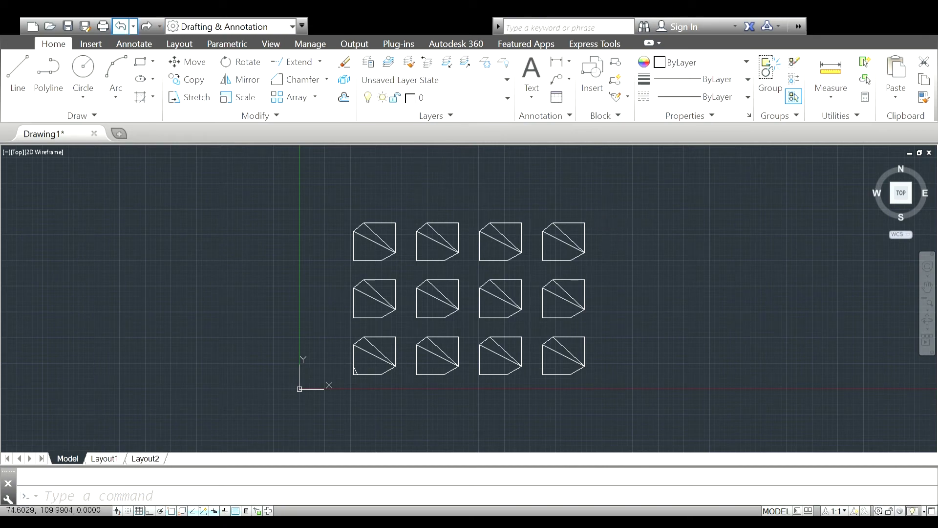
- Undo the added lines, then crossing-select and delete the entire array
left_click(121, 26)
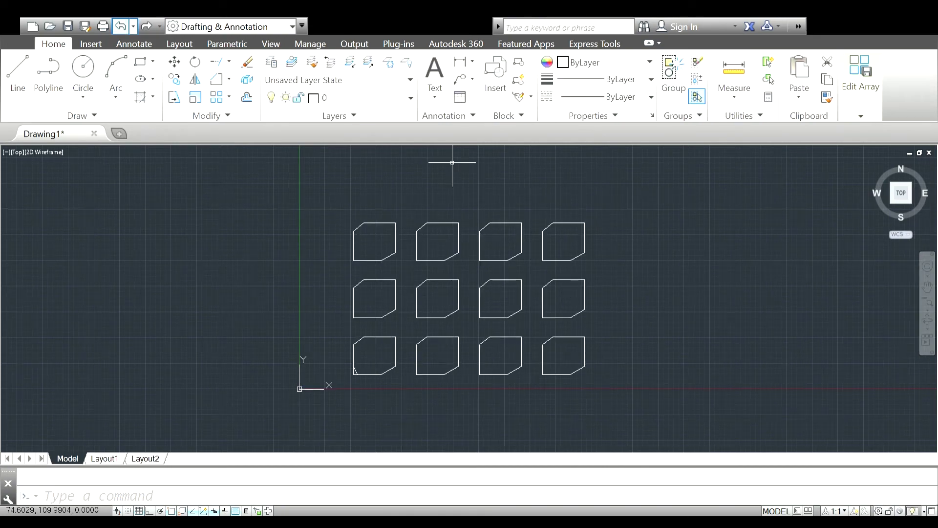
left_click(723, 197)
left_click(288, 396)
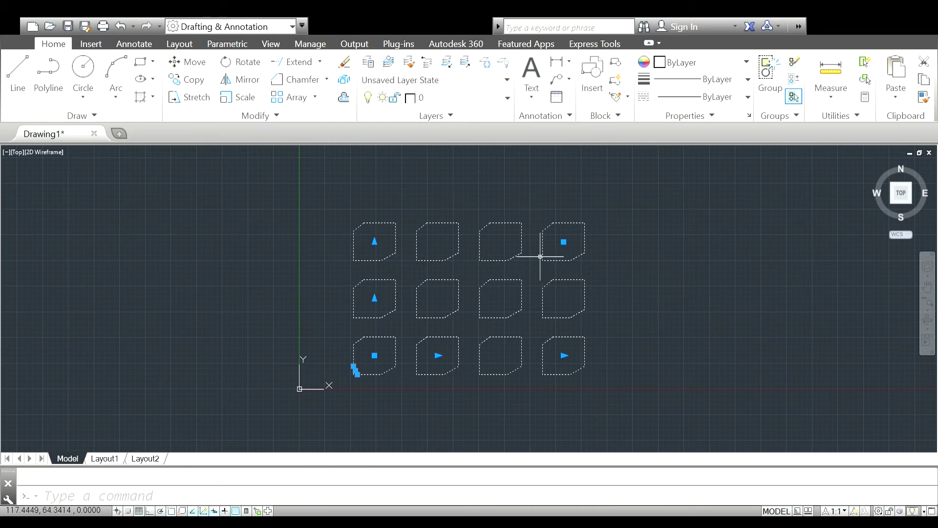
key("Delete")
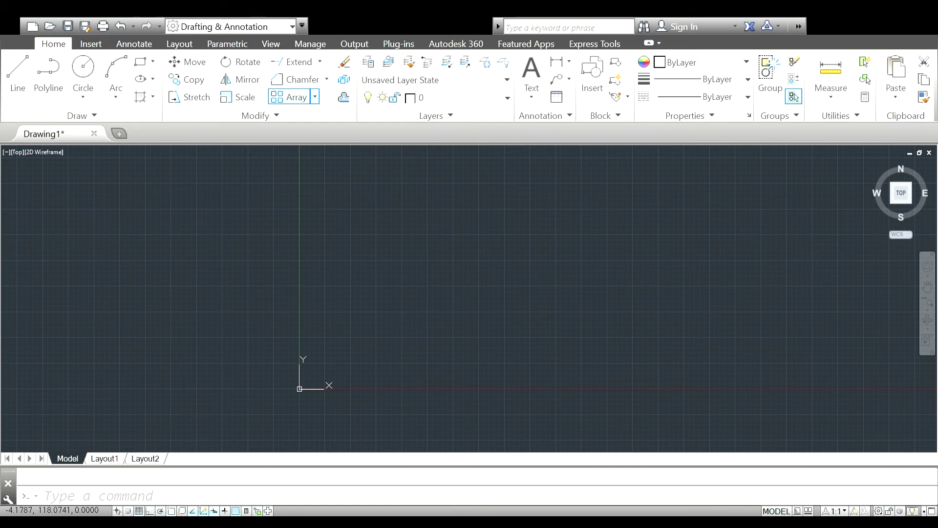
- Draw a circle near the top of the empty canvas
left_click(290, 97)
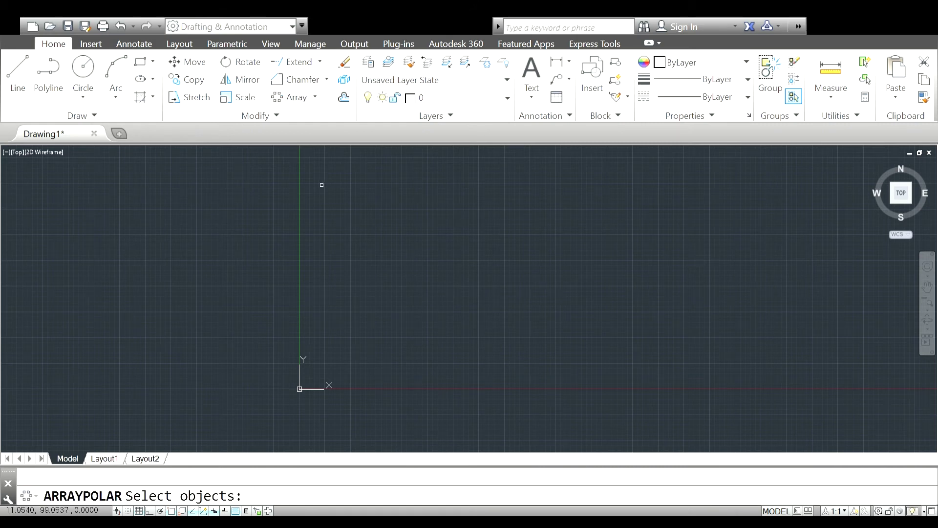
left_click(83, 73)
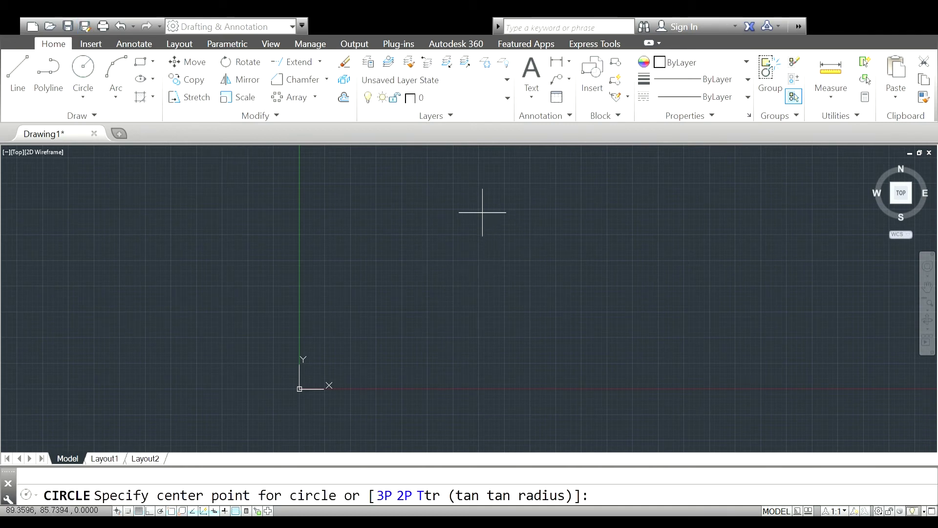
left_click(472, 192)
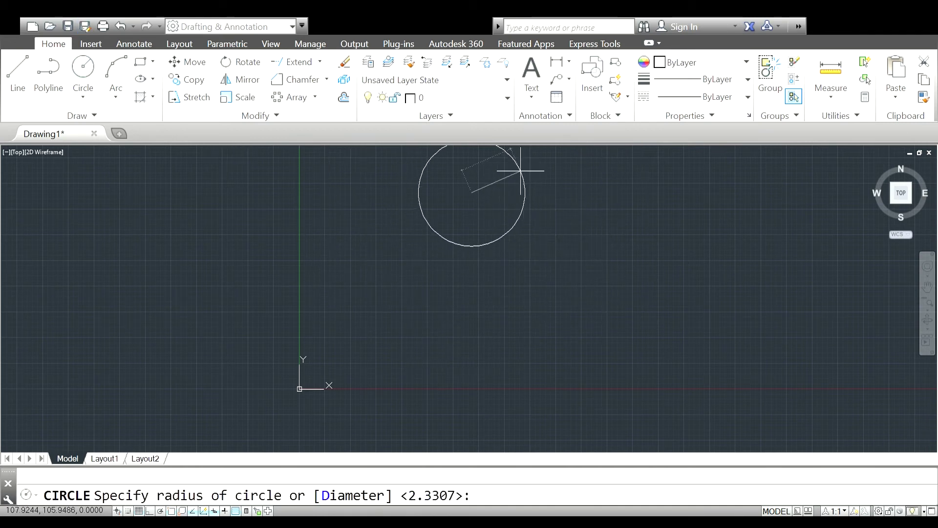
left_click(520, 191)
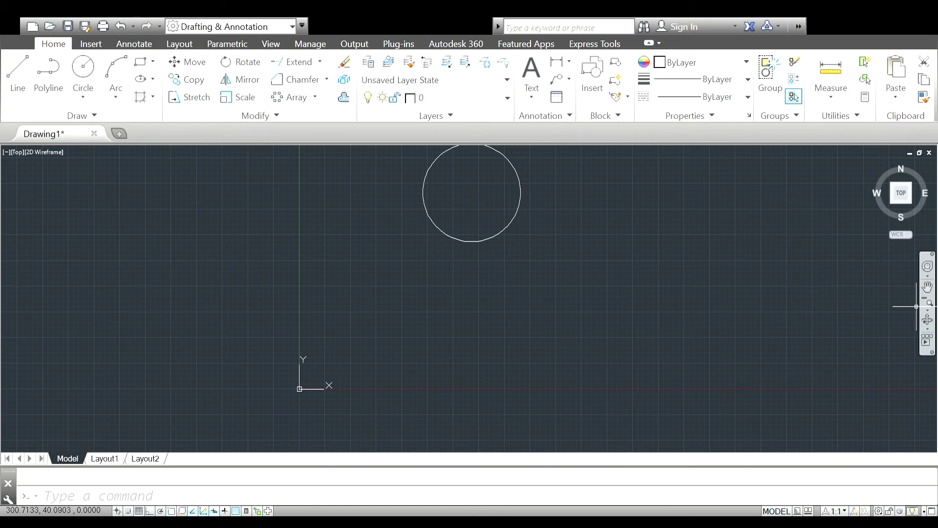
- Pan the view so the circle sits lower in the drawing area
left_click(927, 286)
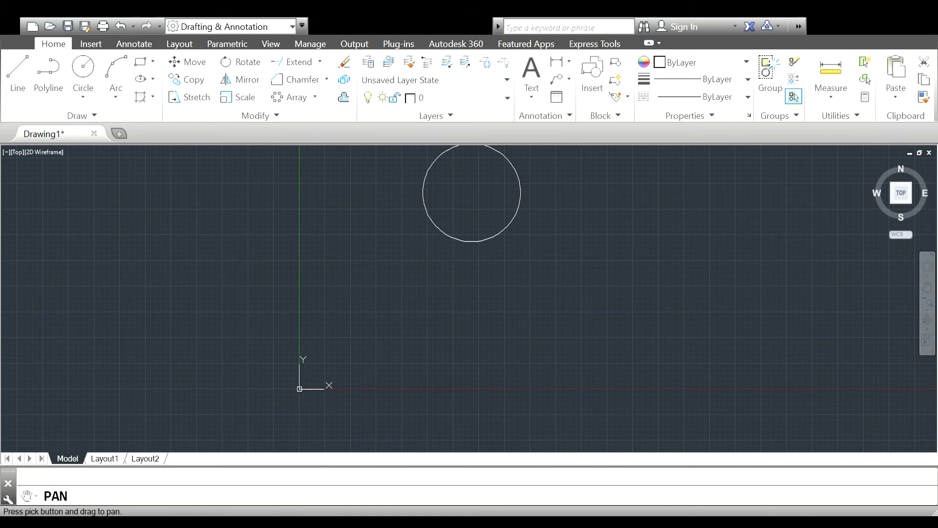
left_click_drag(586, 245, 555, 313)
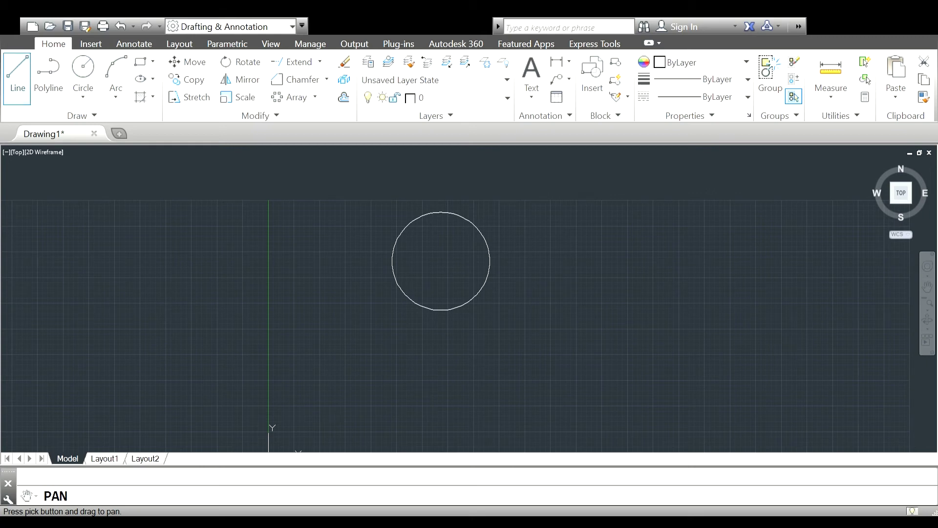
left_click(17, 71)
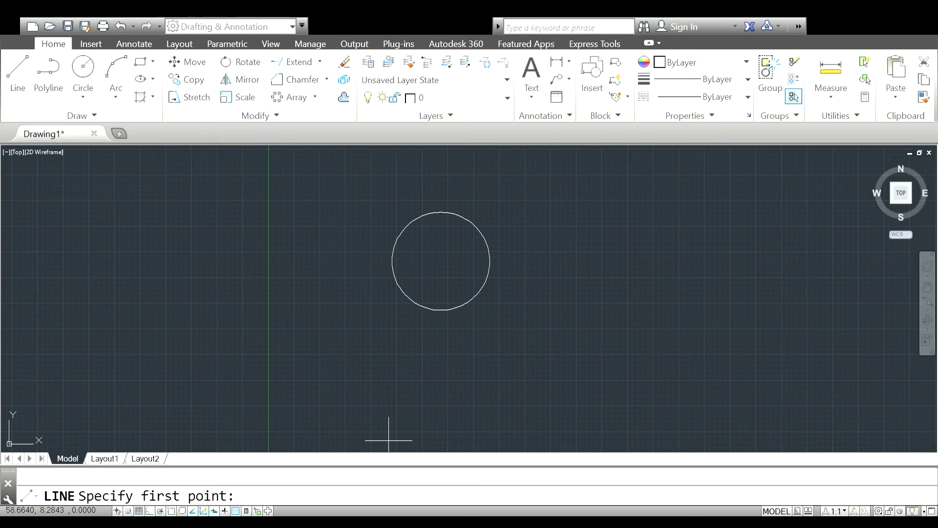
- With Ortho on, draw a short horizontal line left from the big circle's left quadrant
key("F8")
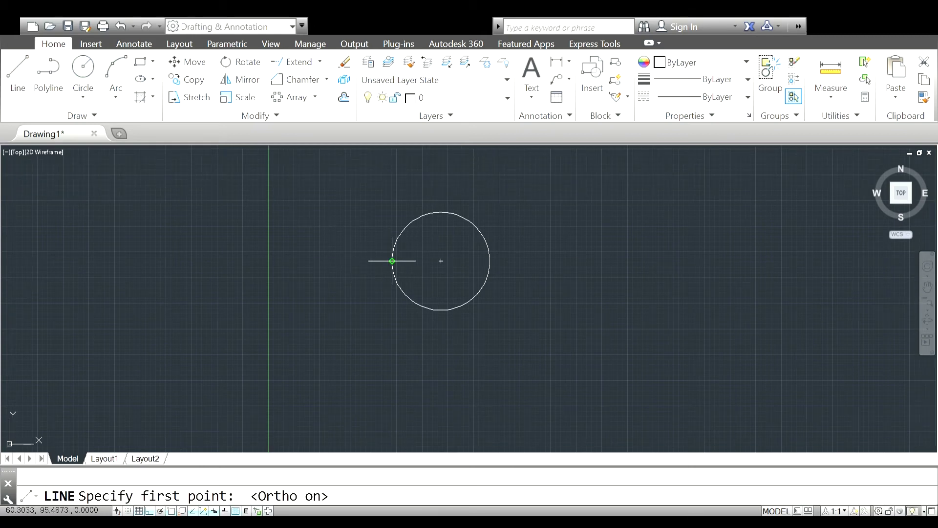
left_click(392, 261)
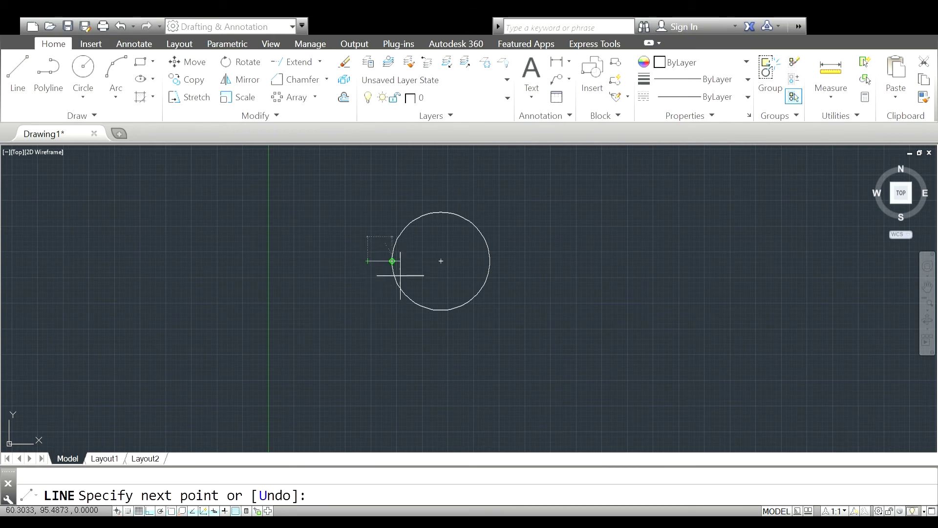
left_click(368, 261)
key("Return")
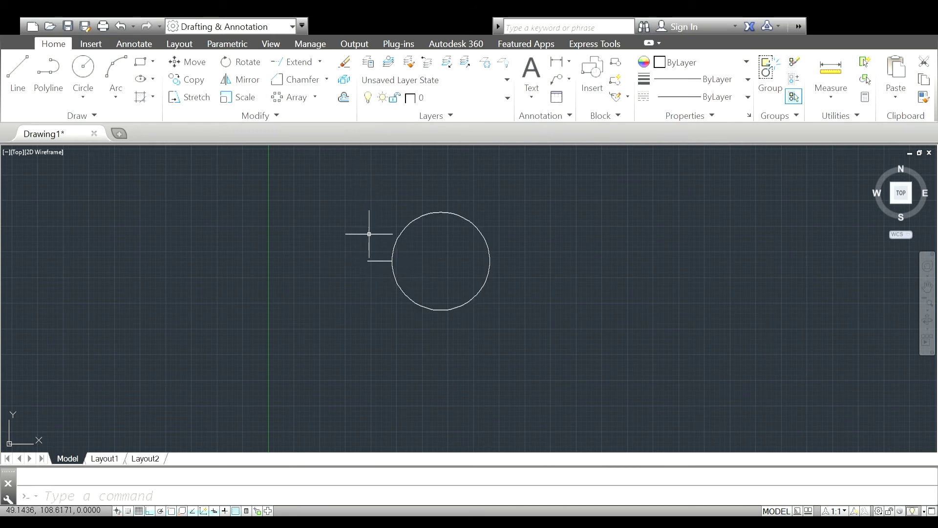
- Draw a small circle centred on the spoke line's left end
left_click(83, 68)
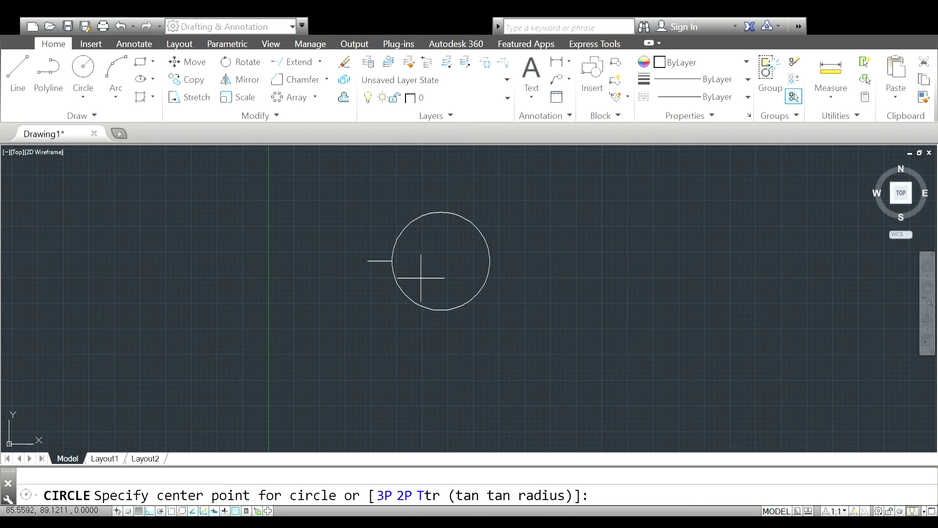
left_click(368, 261)
left_click(376, 268)
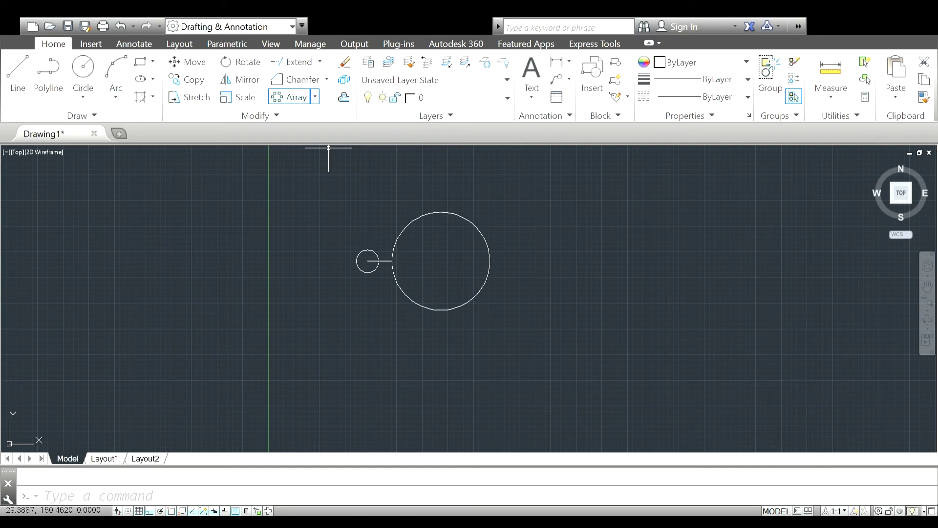
left_click(288, 97)
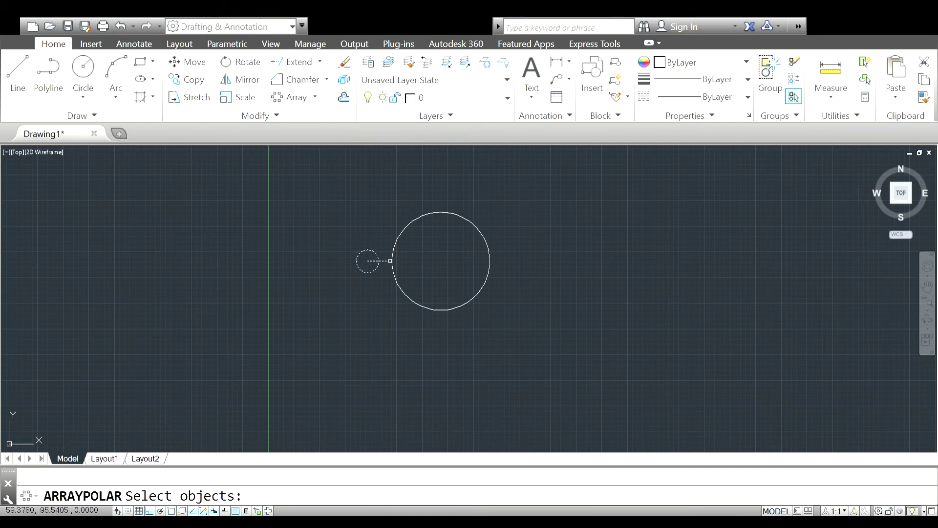
- Polar-array the spoke and small circle around the big circle's centre with 16 items
key("Return")
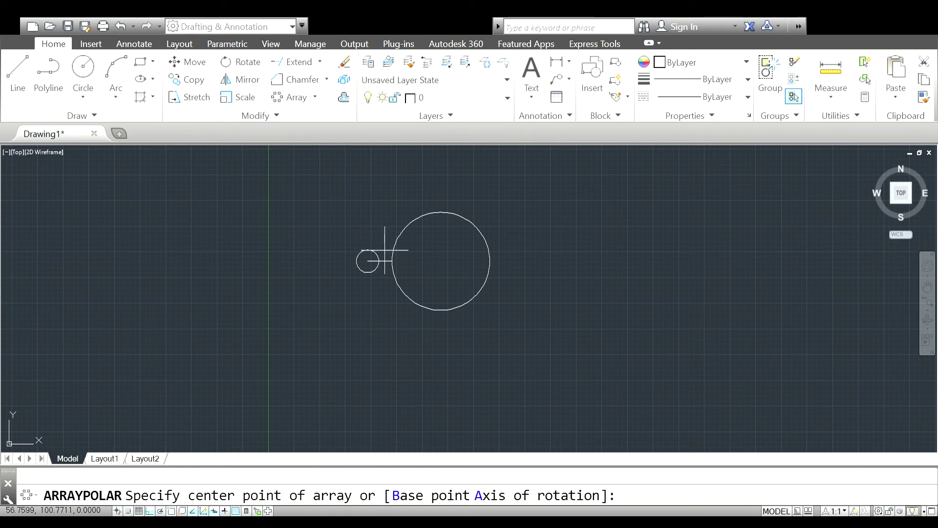
left_click(441, 261)
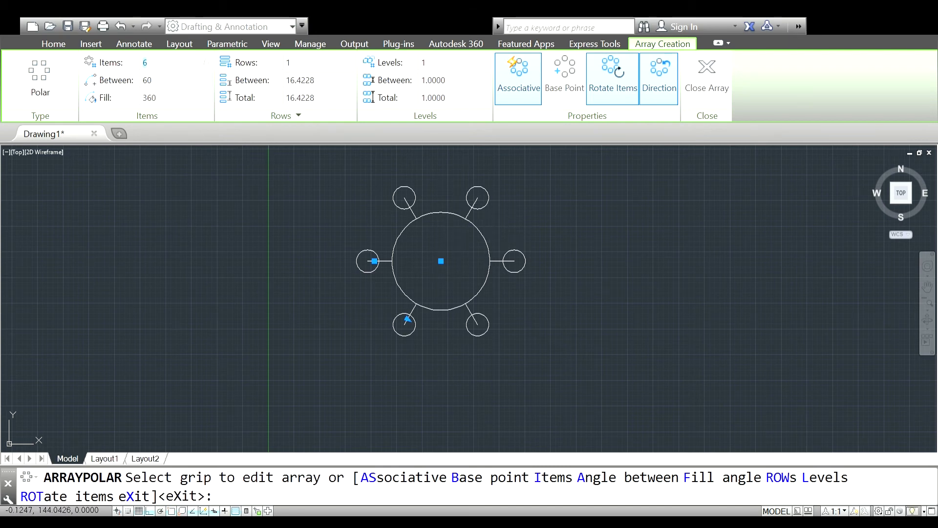
key("Return")
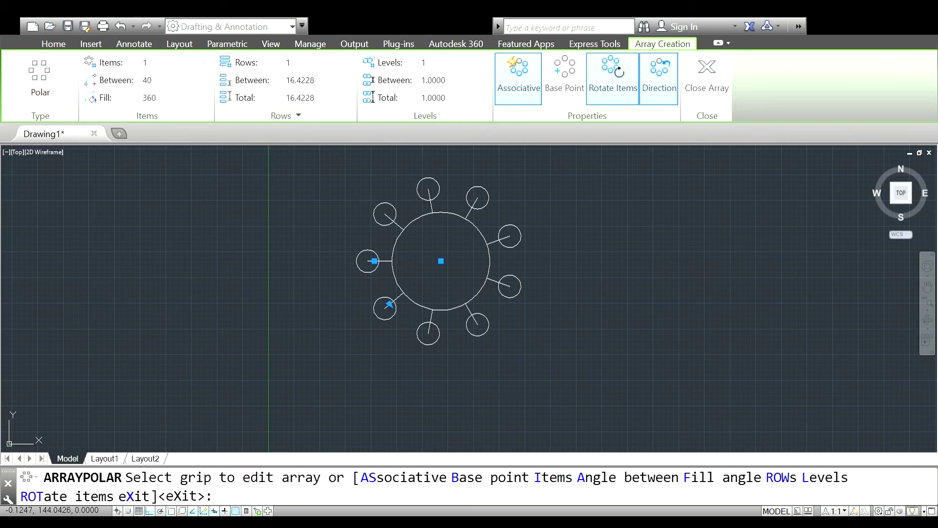
key("Return")
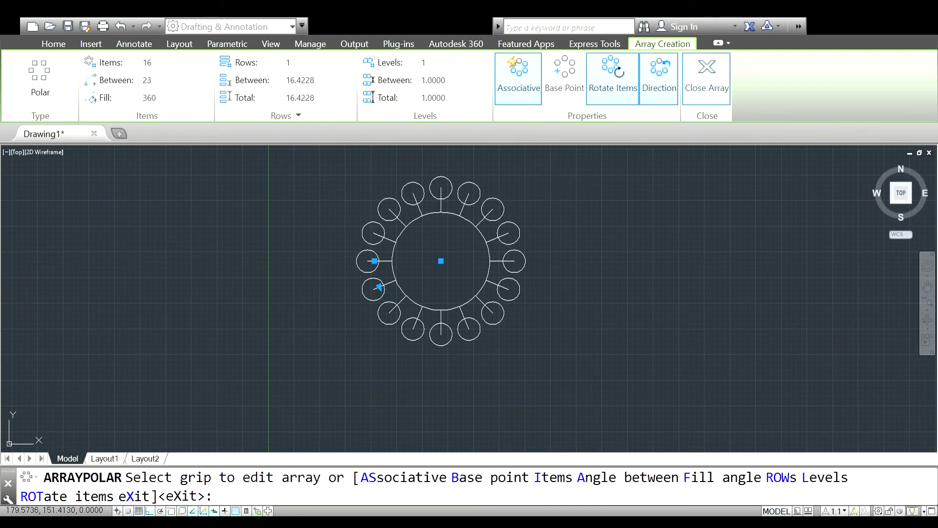
left_click(707, 80)
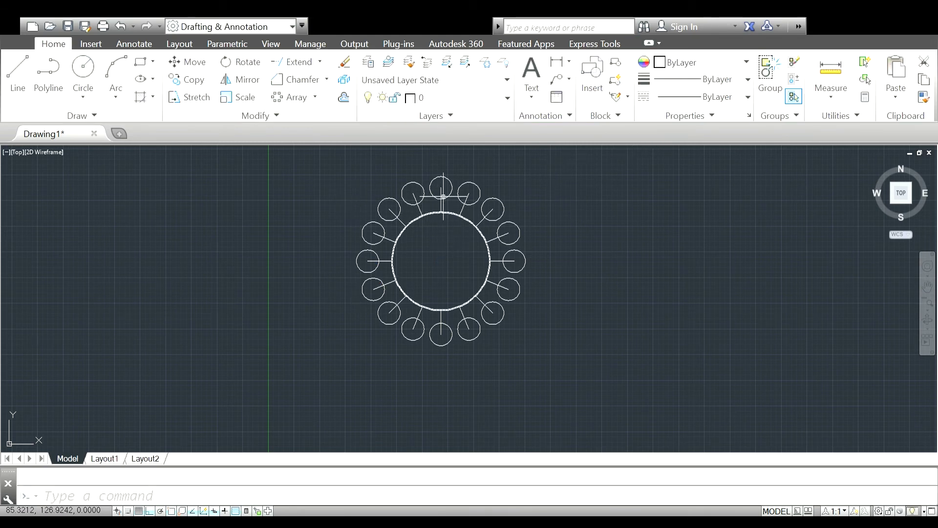
- Window-select the whole polar array and delete it
left_click(587, 178)
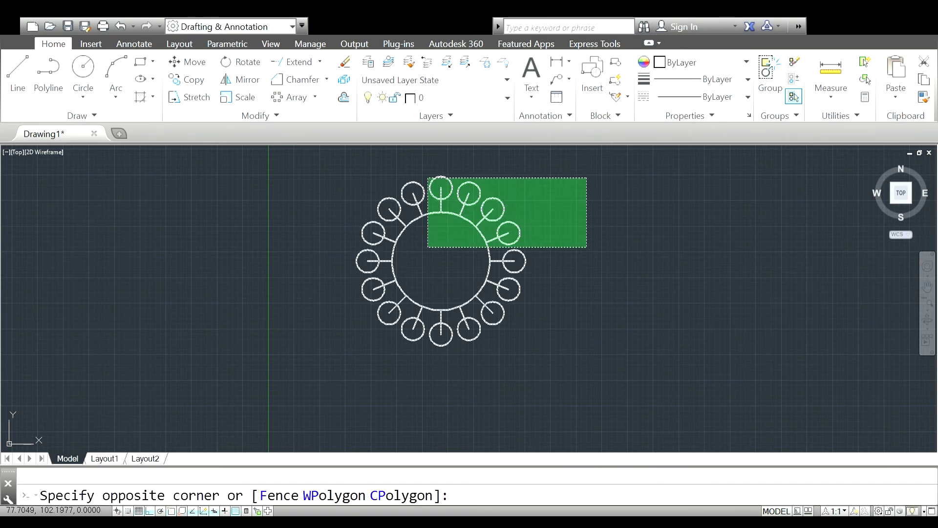
left_click(307, 388)
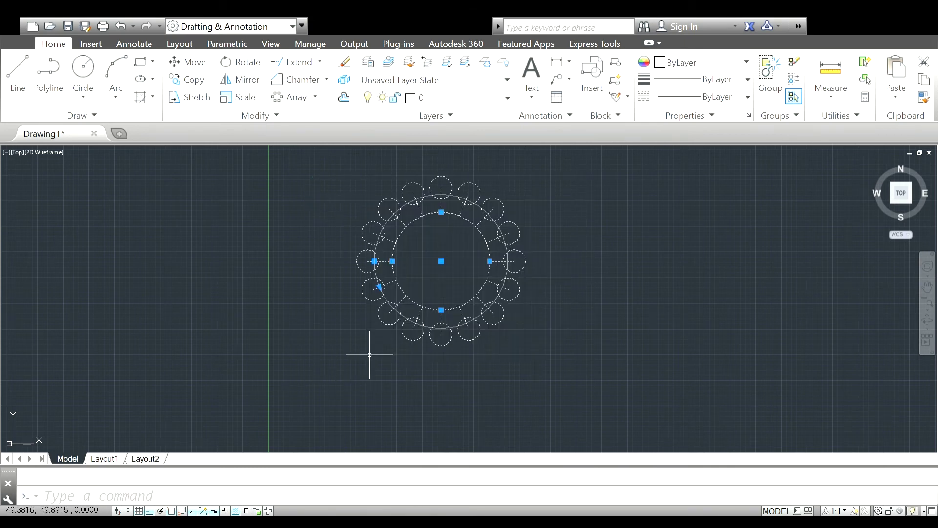
key("Delete")
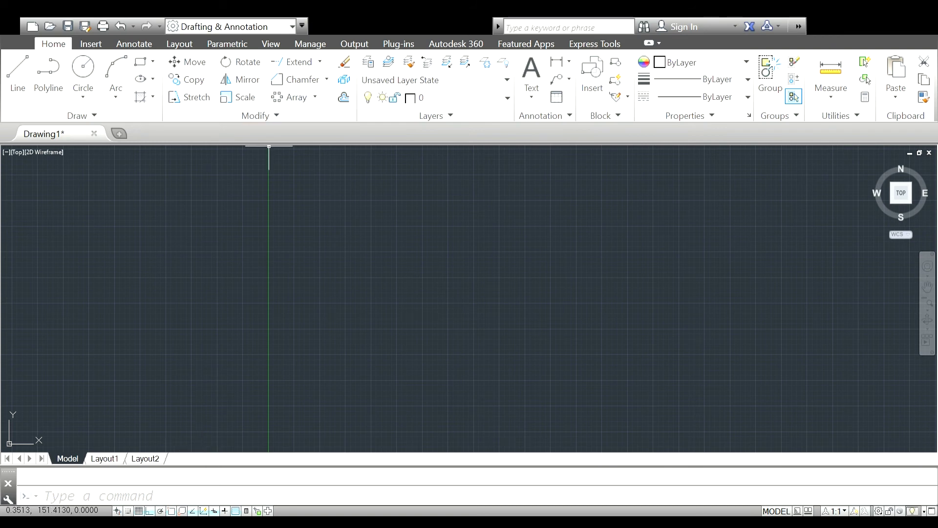
- Try a Path Array on the empty canvas, then cancel it with nothing selected
left_click(315, 97)
left_click(293, 125)
left_click(302, 152)
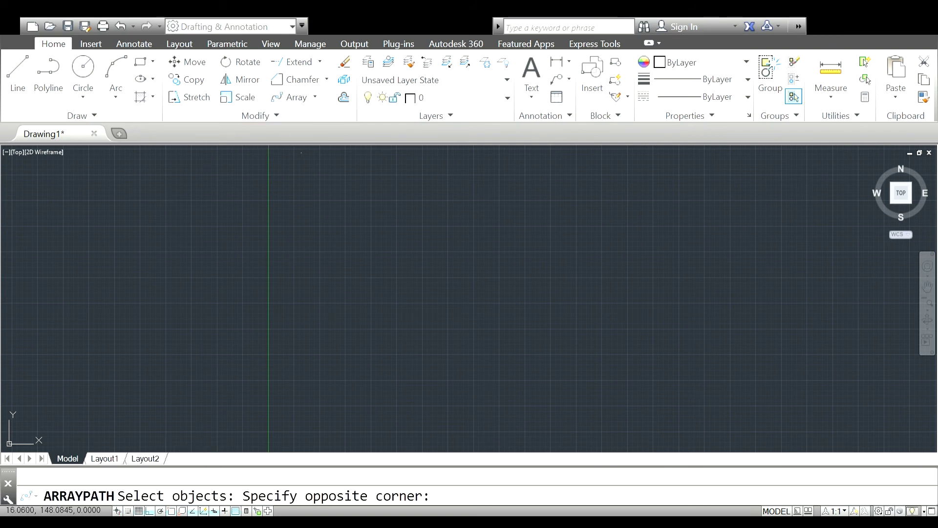
left_click(290, 210)
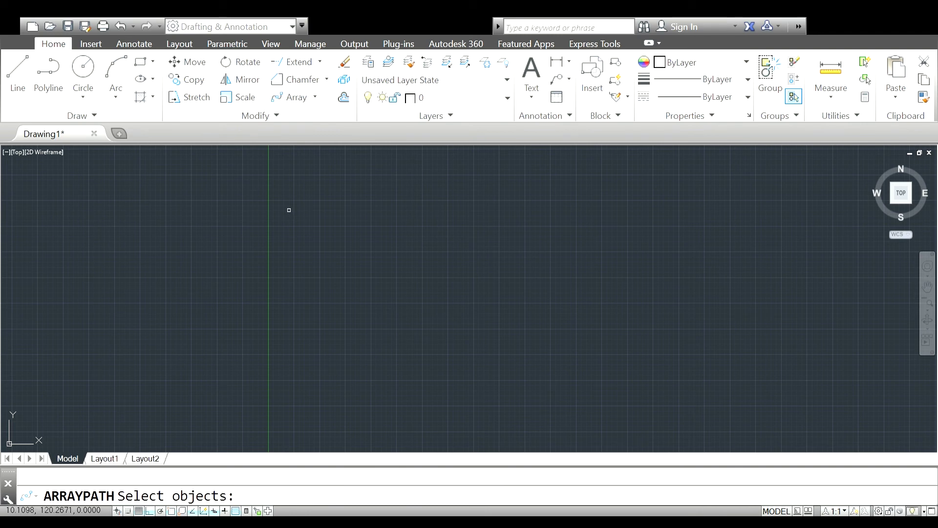
key("Escape")
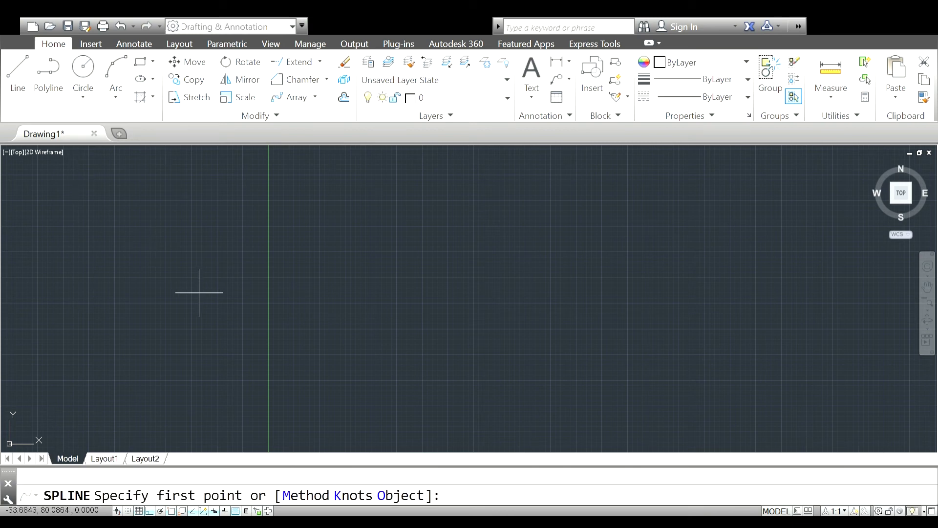
- Draw a left-to-right spline through six fit points alternating between crests and troughs
left_click(298, 275)
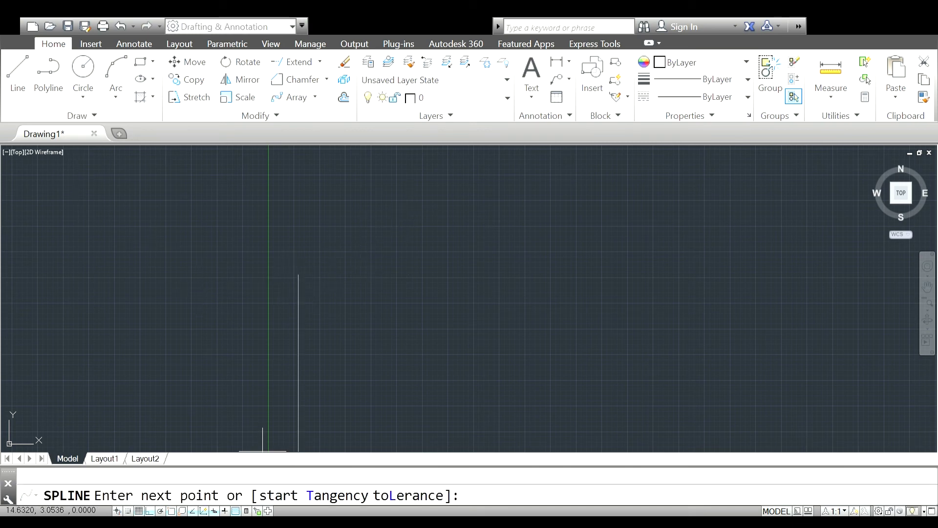
left_click(381, 211)
left_click(470, 270)
left_click(583, 202)
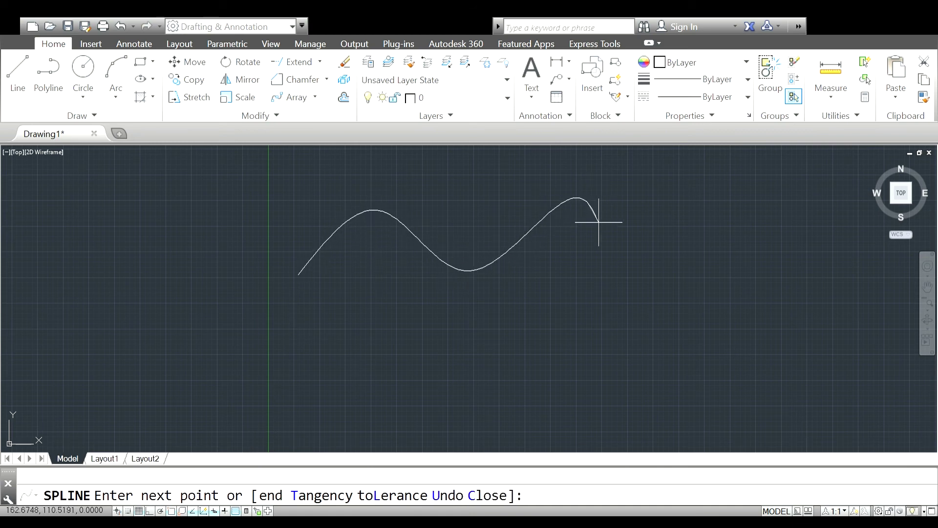
left_click(677, 285)
left_click(763, 201)
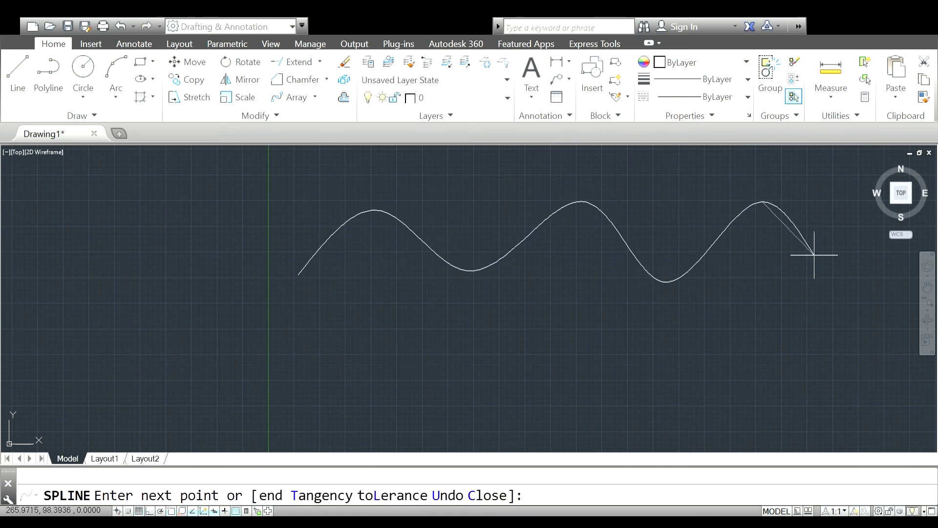
key("Return")
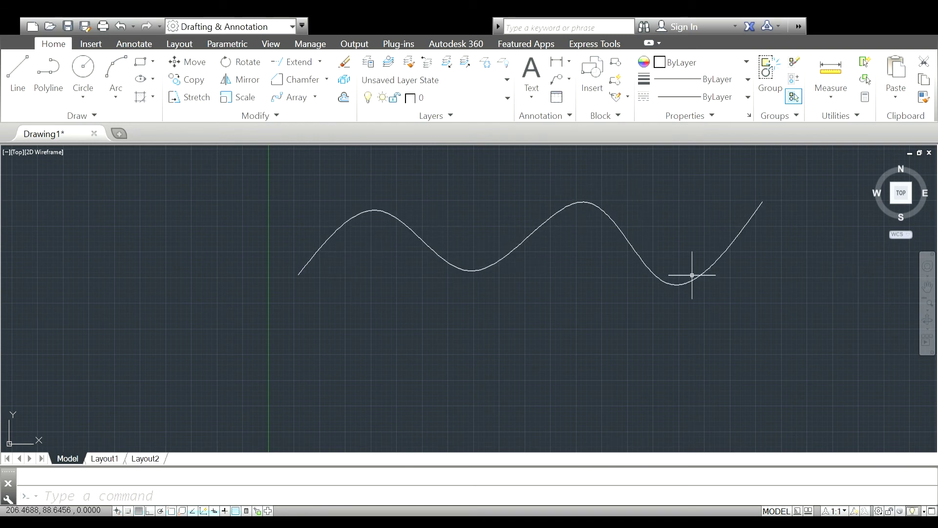
left_click(288, 97)
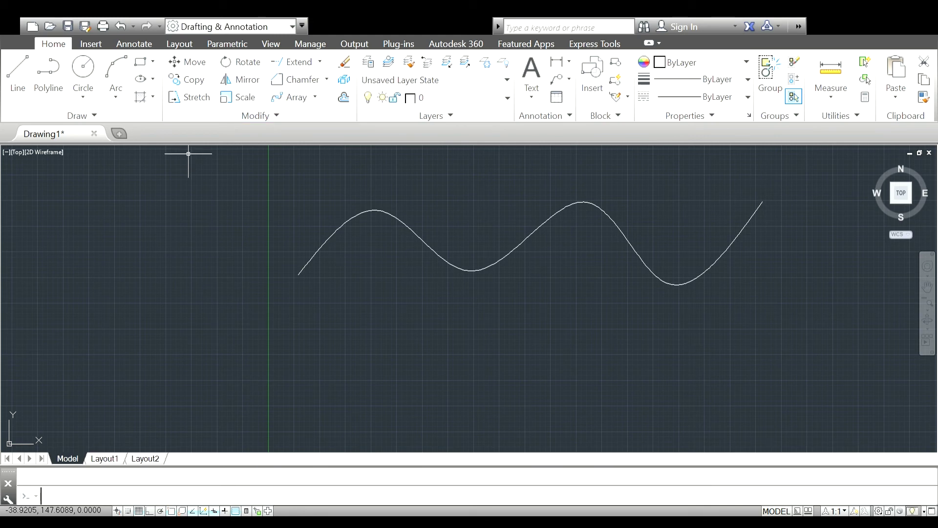
- Draw a small circle at the spline's left end and path-array it 15 times along the spline
left_click(83, 68)
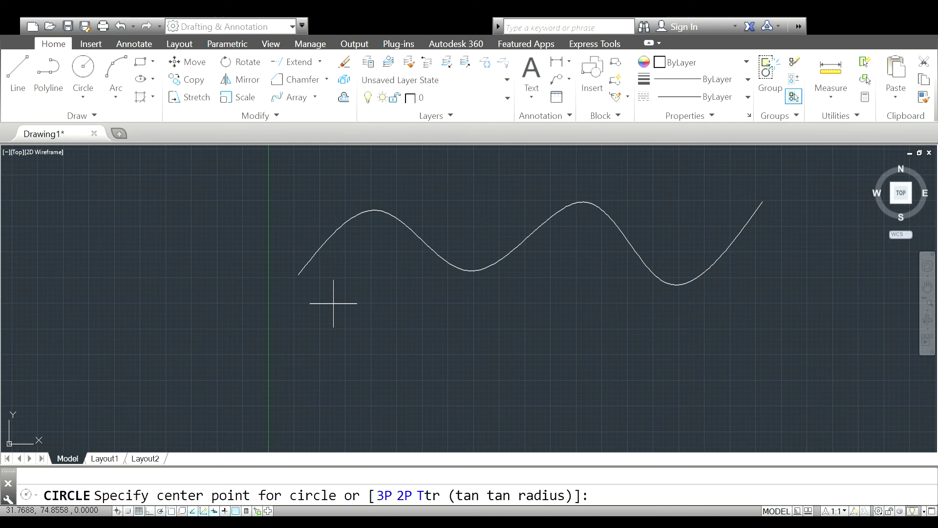
left_click(298, 275)
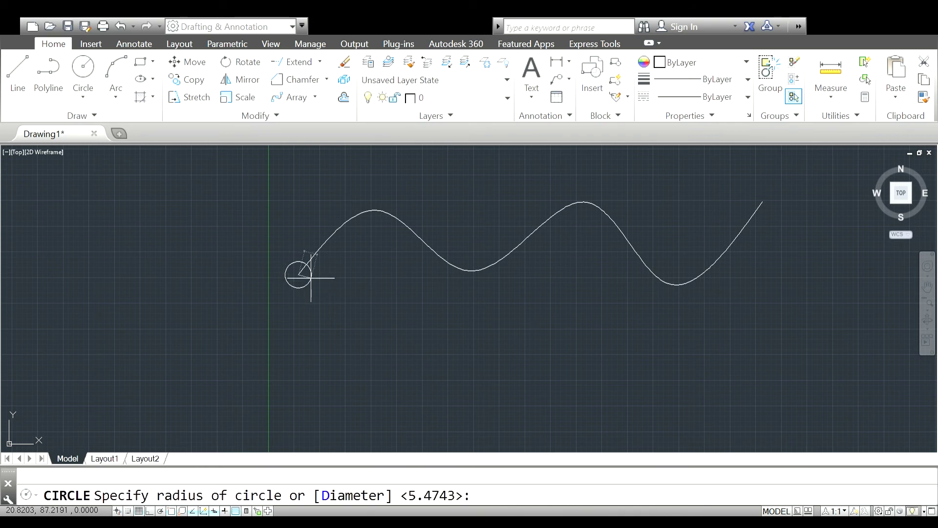
left_click(311, 277)
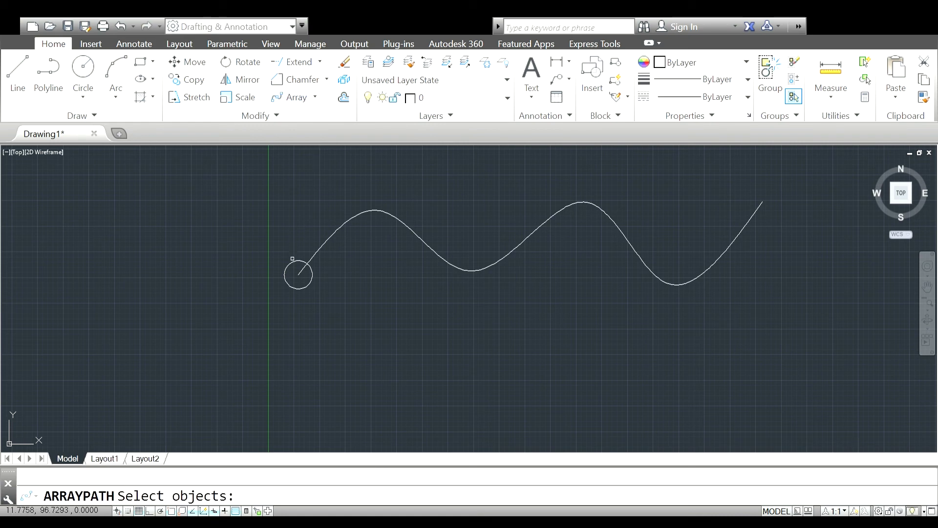
key("Return")
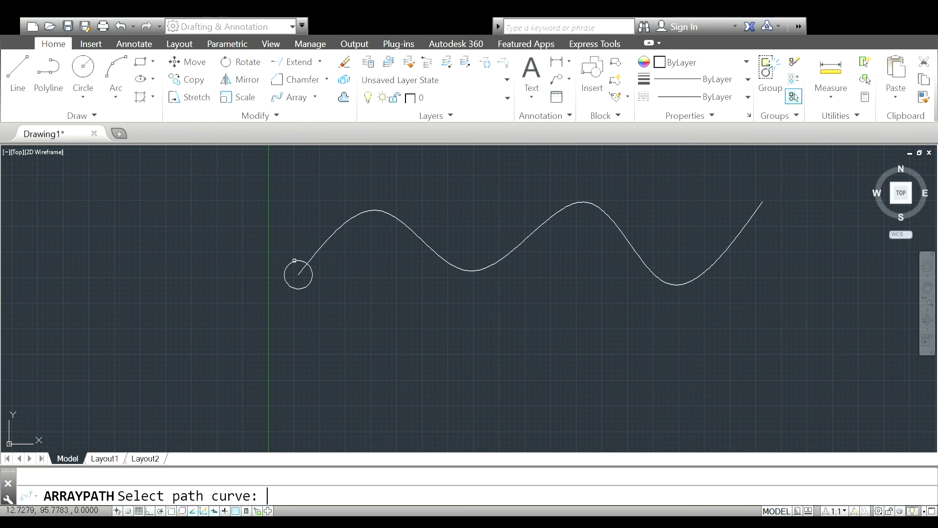
left_click(325, 241)
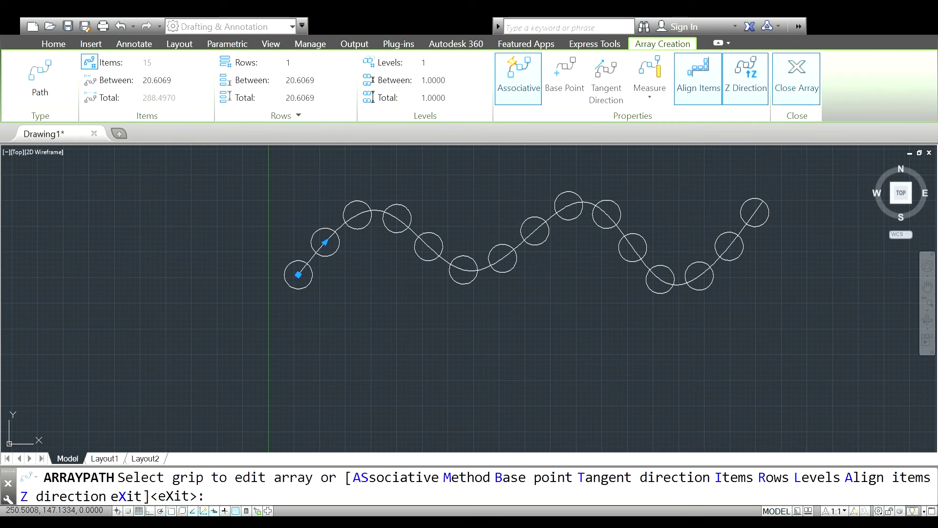
left_click(797, 74)
- Crossing-select all the arrayed circles and the spline, then delete them
left_click(816, 180)
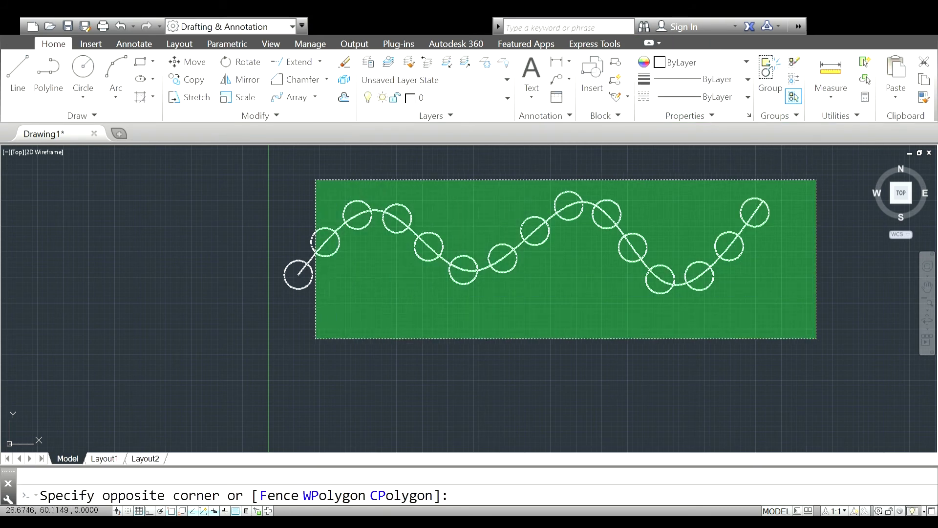
left_click(201, 359)
key("Delete")
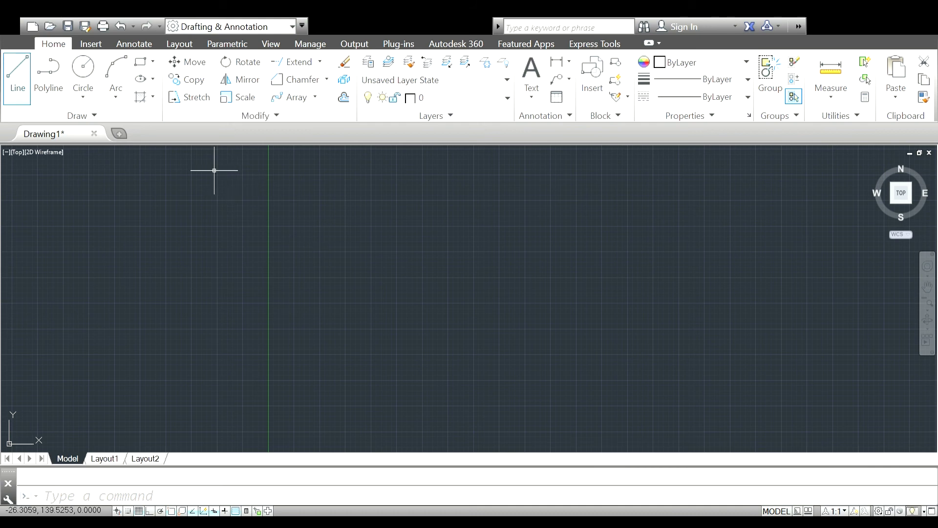
- Draw a single horizontal line across the canvas with Ortho on, then start LENGTHEN (LEN)
left_click(356, 260)
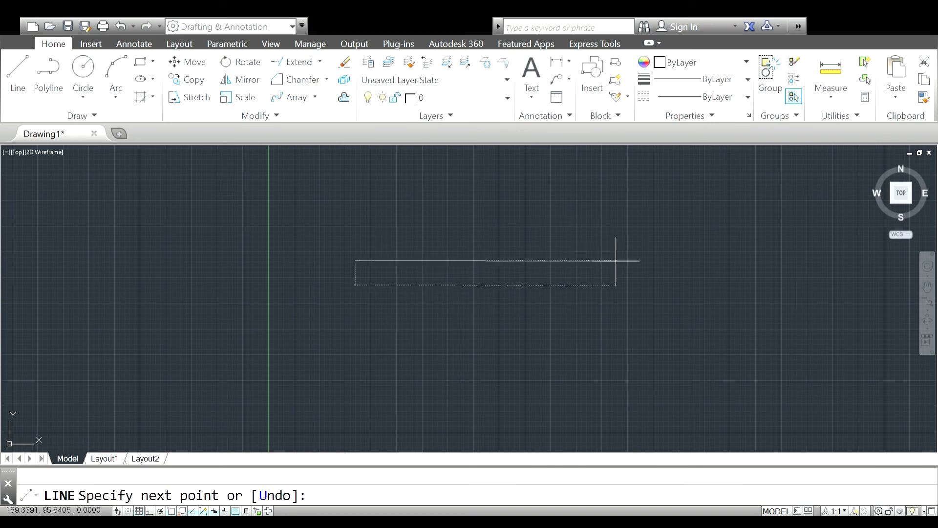
key("F8")
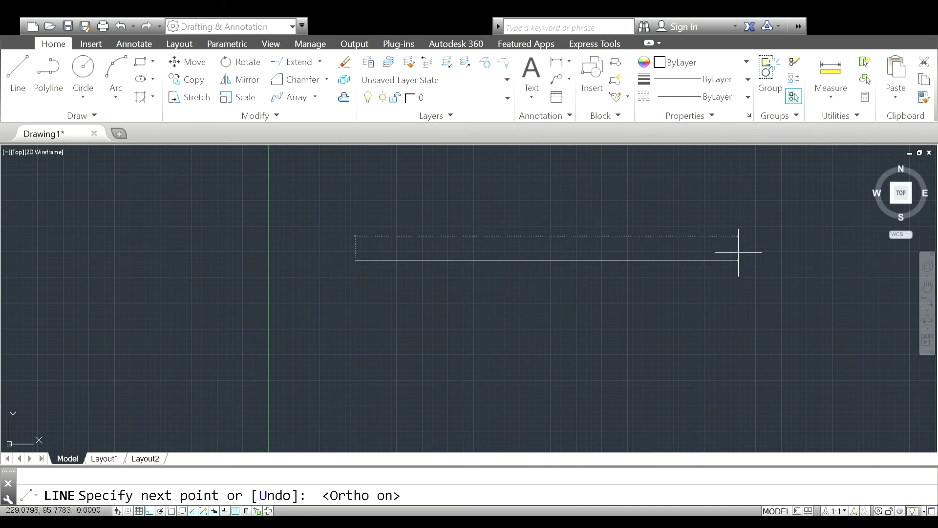
left_click(668, 266)
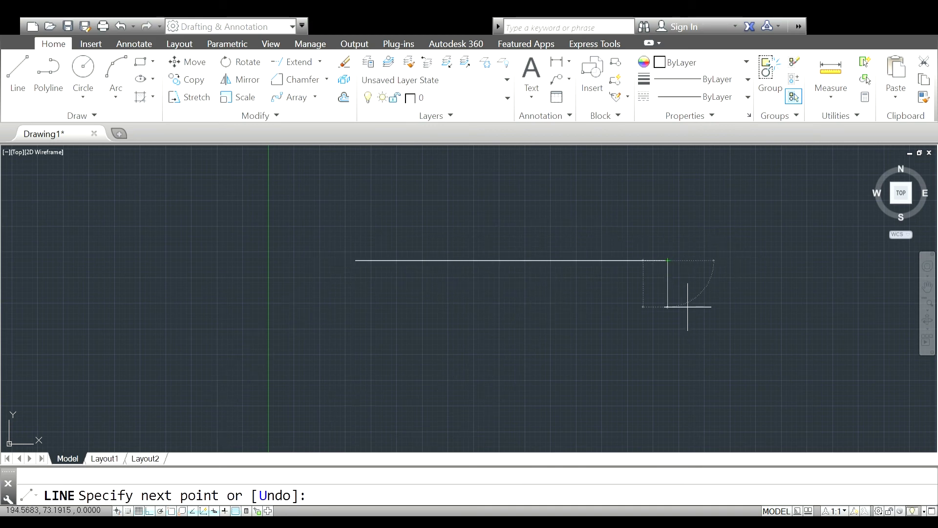
key("Escape")
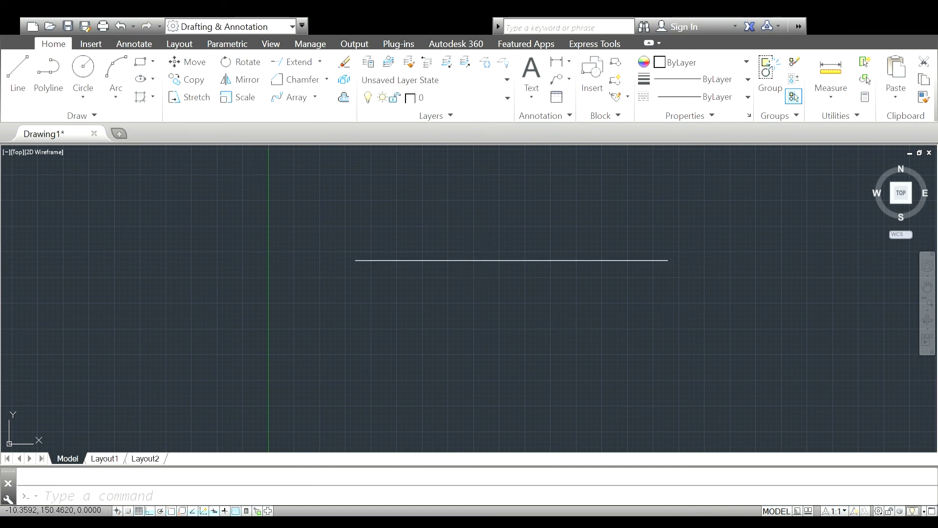
type("len")
key("Return")
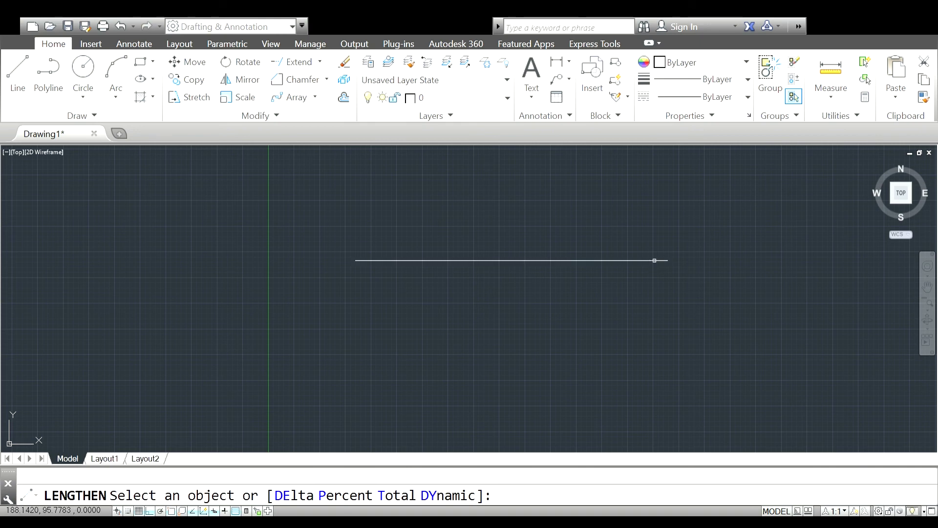
- Shorten the line with LENGTHEN's Total option, then undo the change
key("Escape")
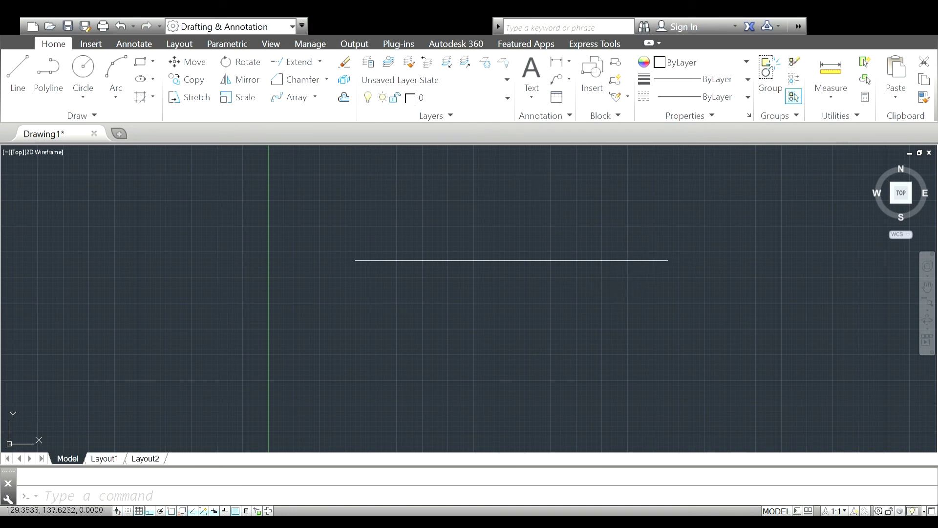
key("Return")
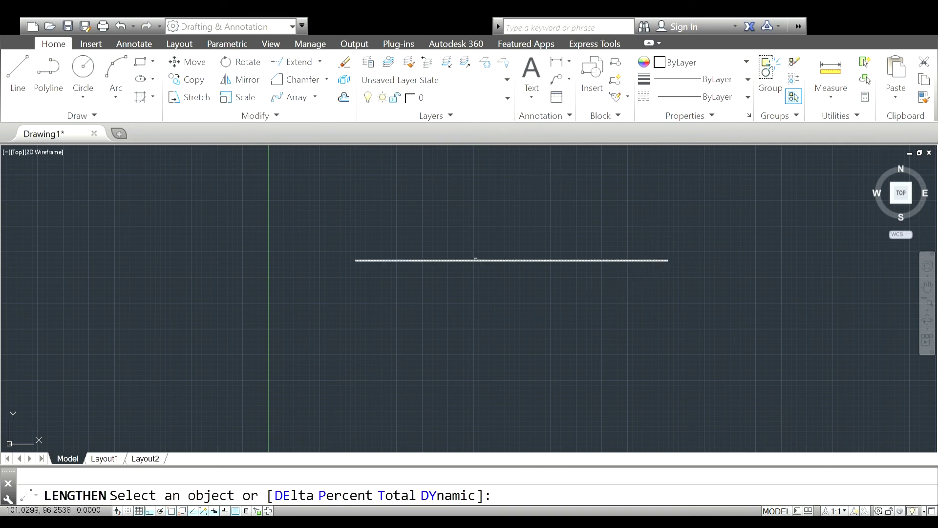
type("t")
key("Return")
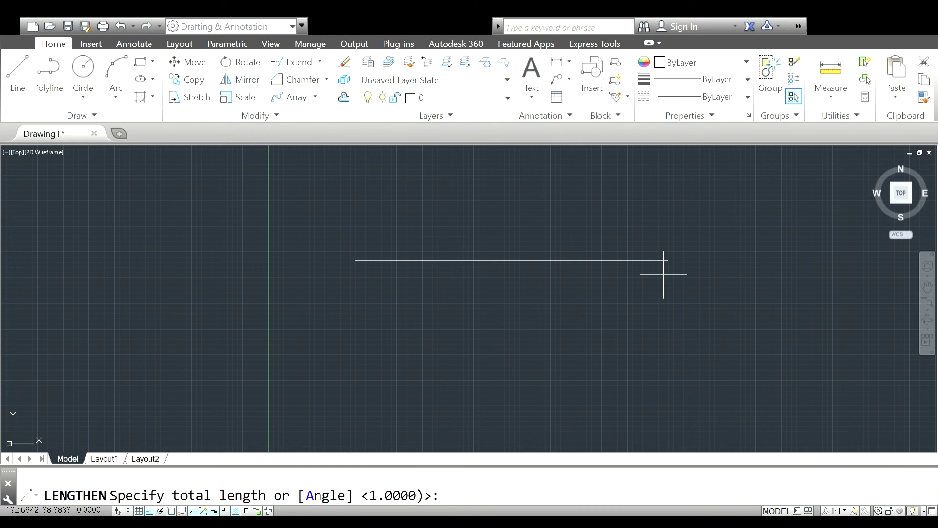
key("Return")
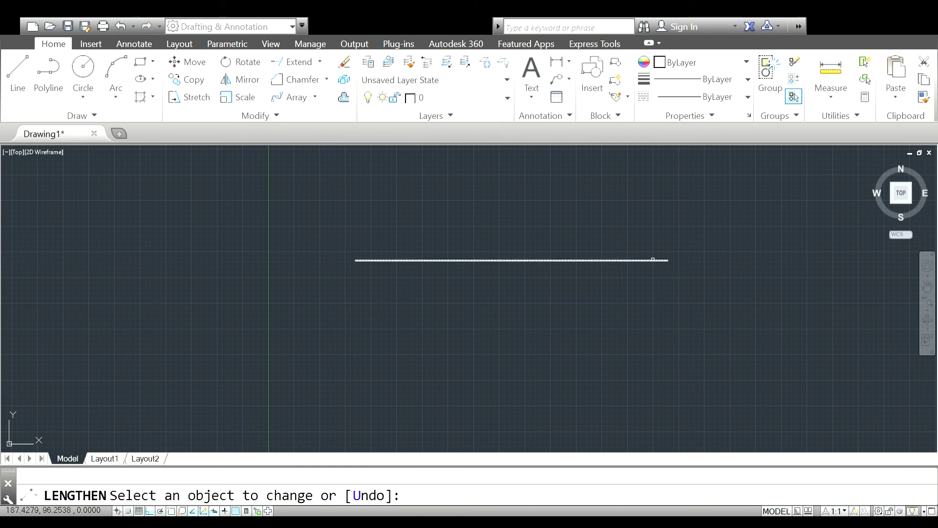
left_click(655, 261)
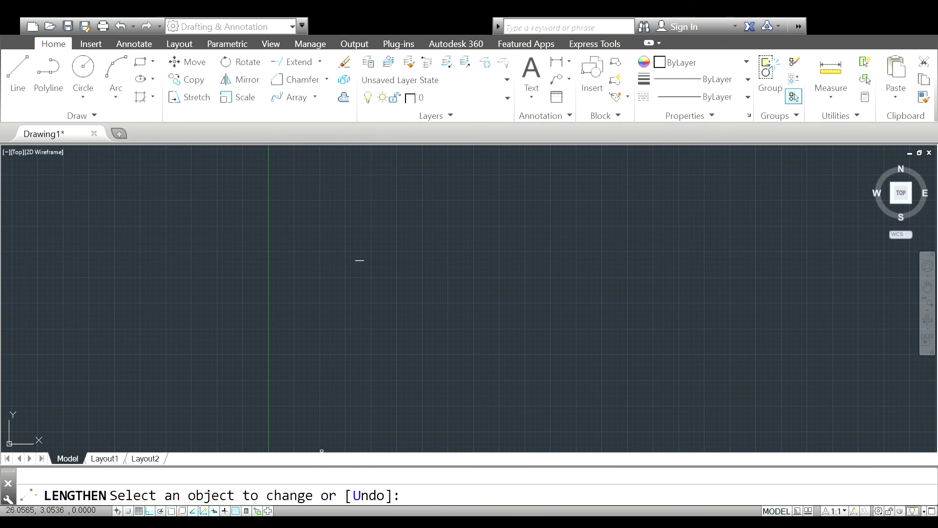
left_click(369, 495)
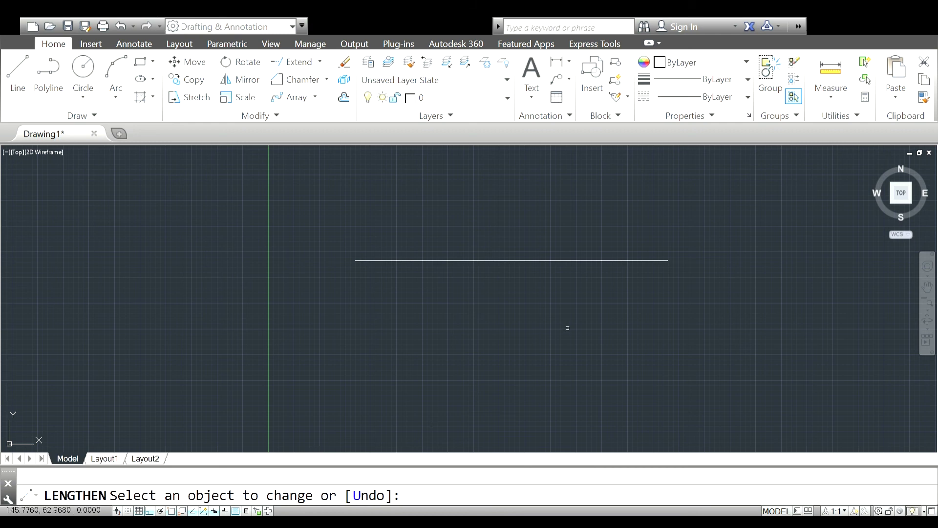
key("Escape")
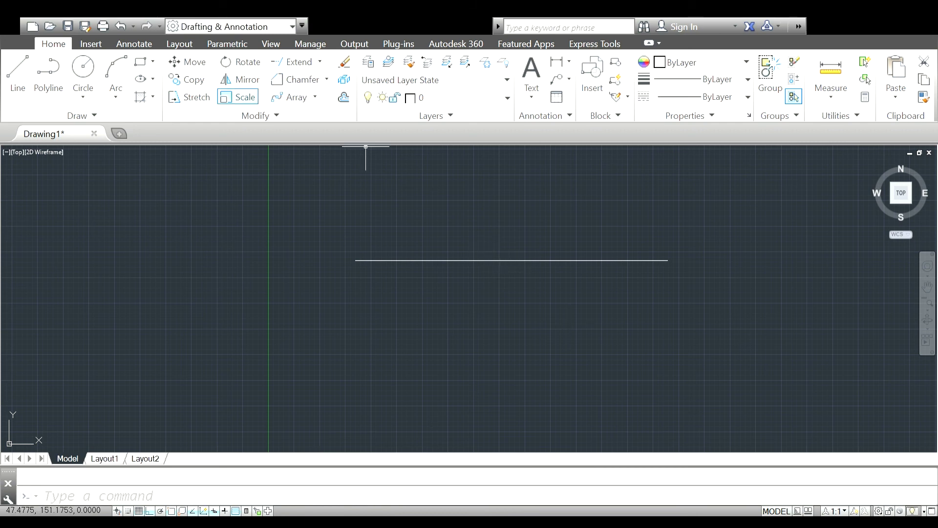
- Stretch both line ends outward with LENGTHEN Dynamic, then undo to restore the original length
key("Return")
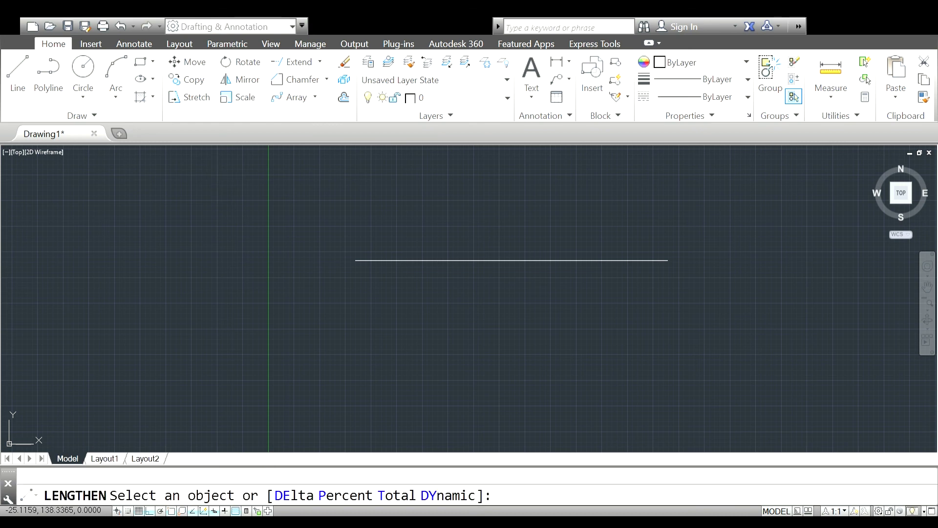
left_click(447, 495)
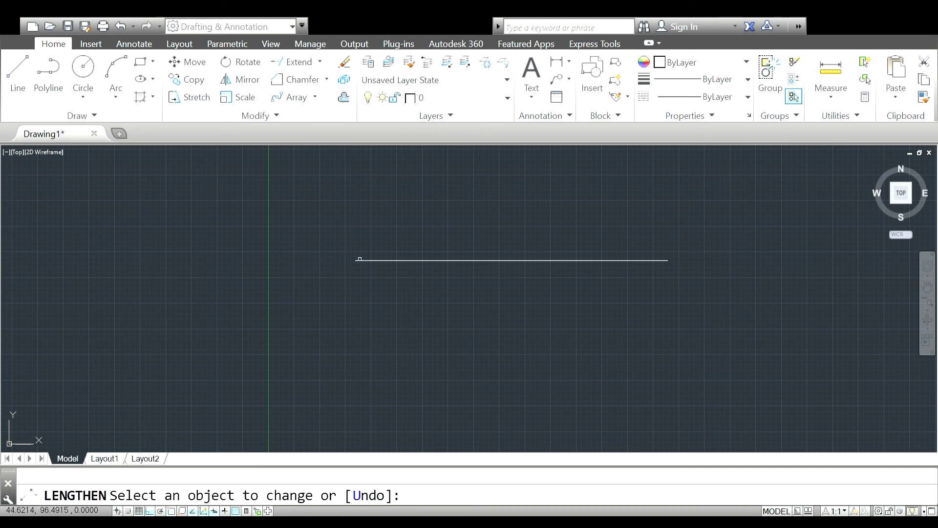
left_click(361, 260)
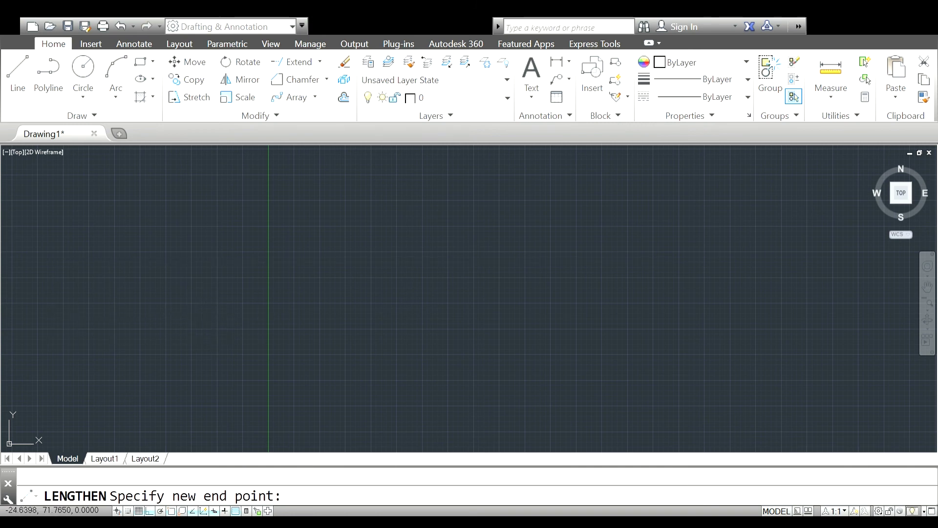
left_click(217, 261)
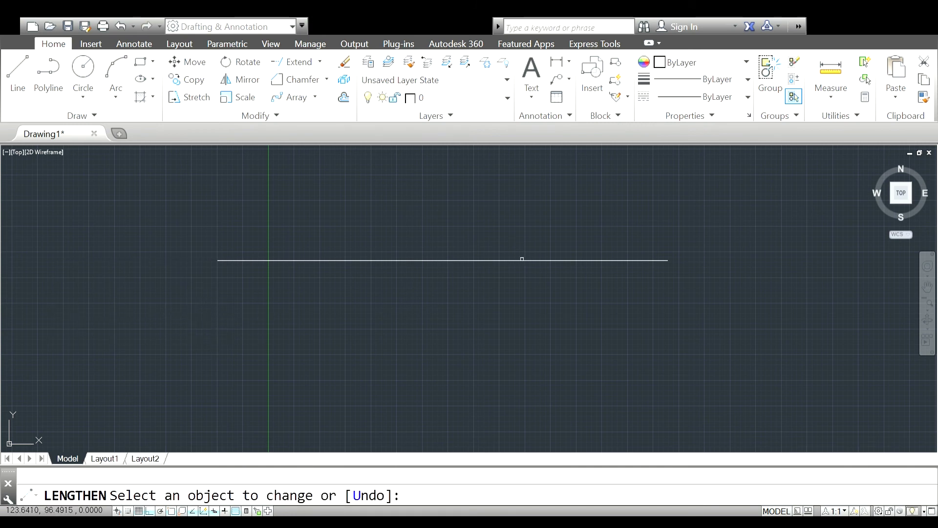
left_click(523, 260)
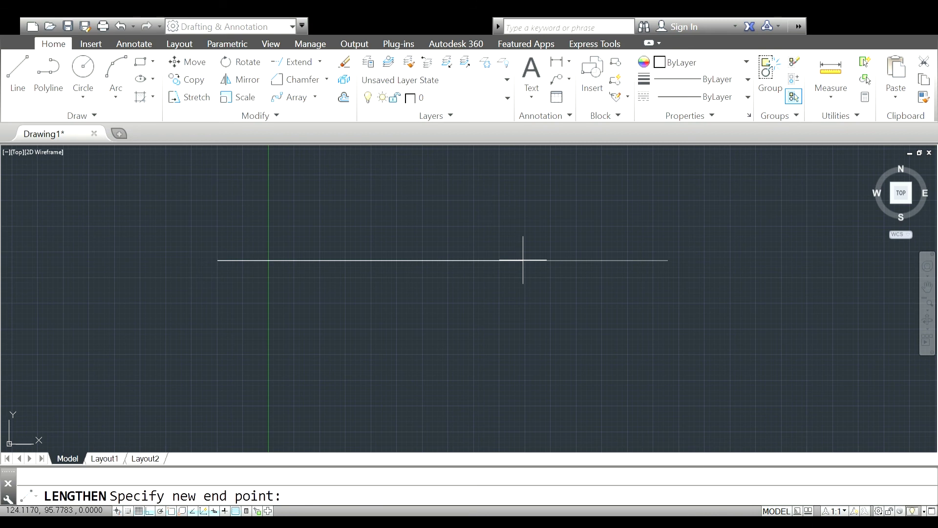
left_click(849, 370)
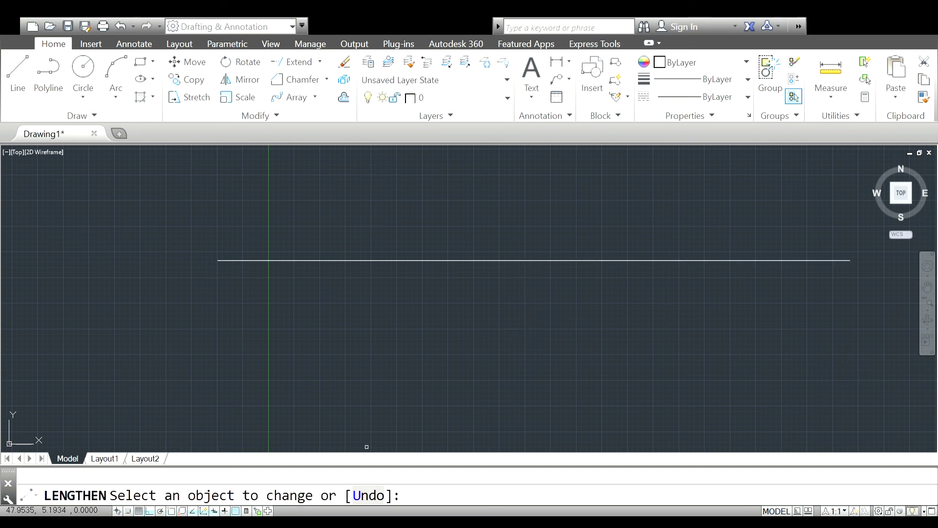
left_click(367, 494)
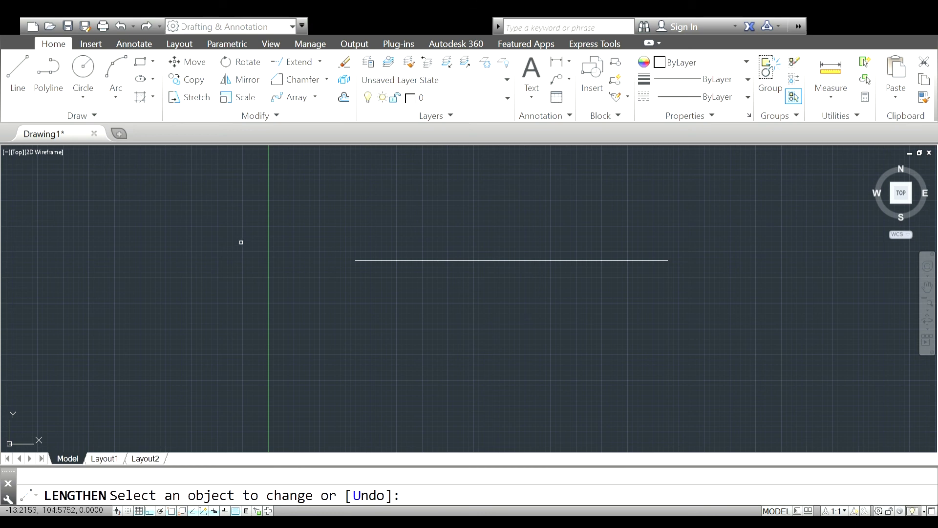
key("Escape")
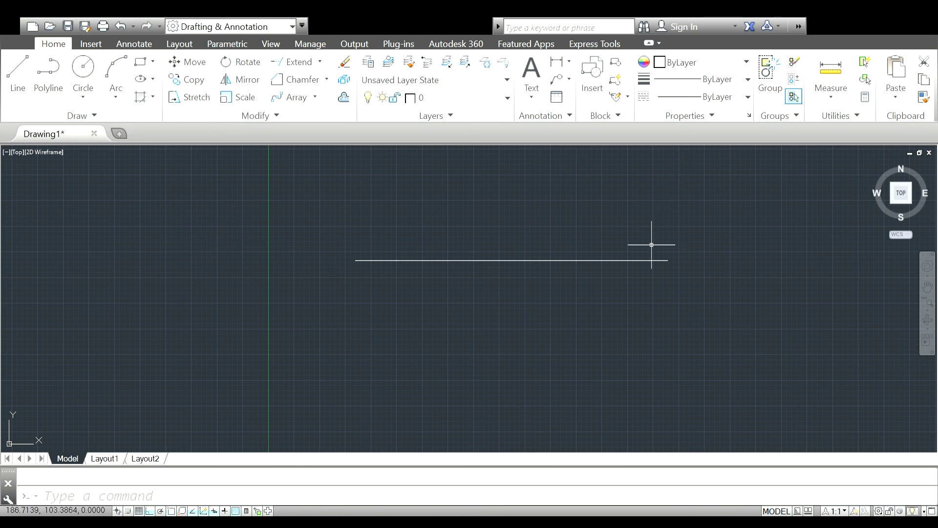
- Crossing-select the line and delete it
left_click(730, 196)
left_click(352, 409)
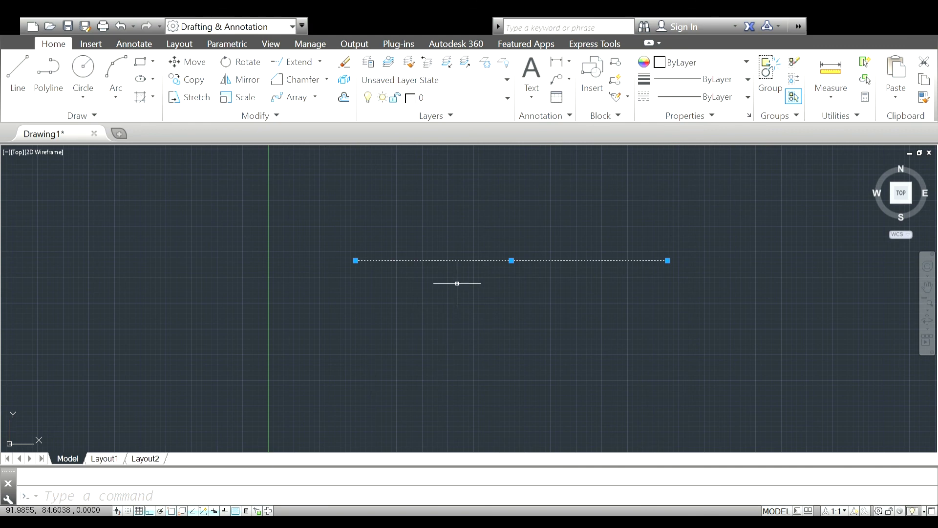
key("Delete")
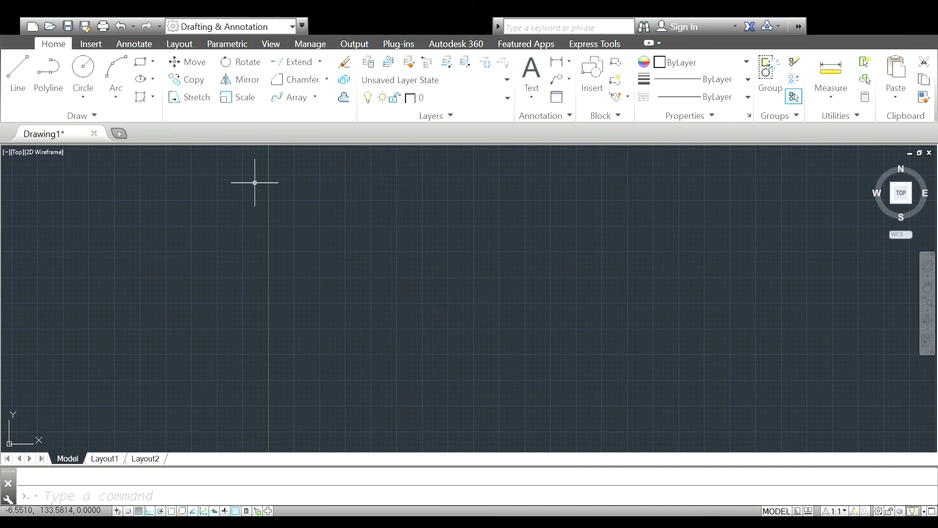
- Draw a rectangle across the middle of the empty canvas
left_click(342, 281)
left_click(190, 147)
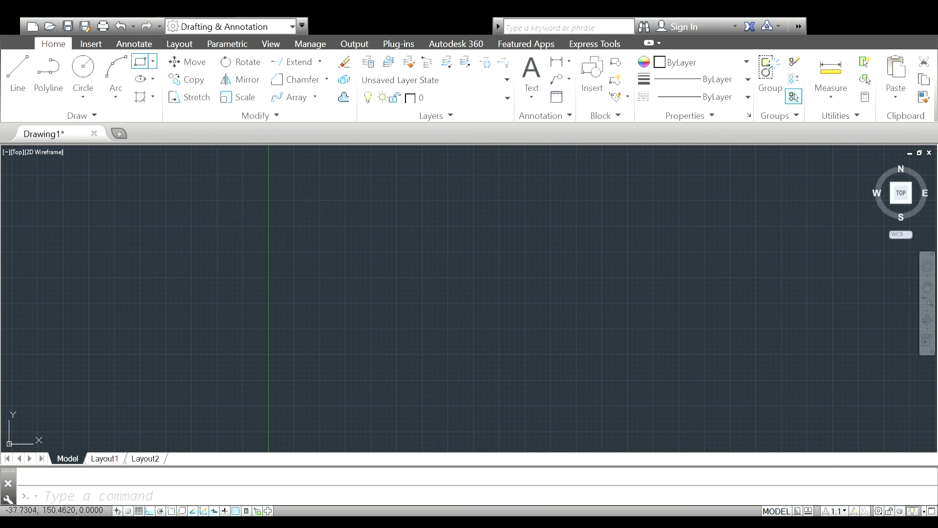
left_click(140, 62)
left_click(362, 223)
left_click(635, 358)
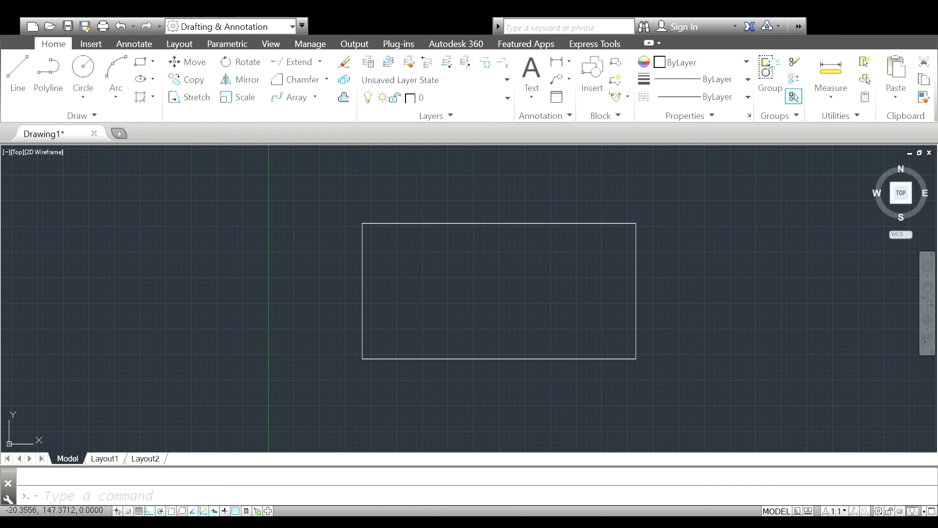
- Break a small gap in the rectangle's top edge with BR, then inspect and deselect it
type("br")
key("Return")
left_click(460, 224)
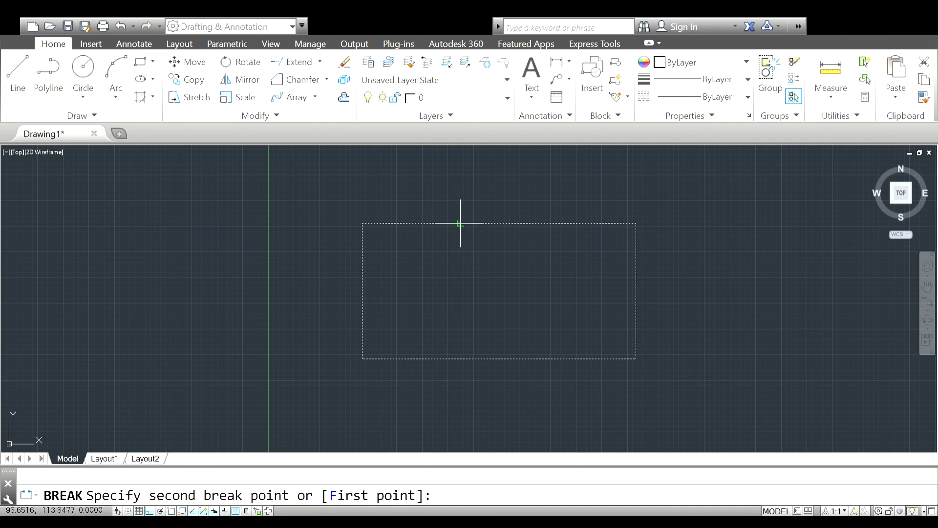
left_click(463, 223)
left_click(478, 223)
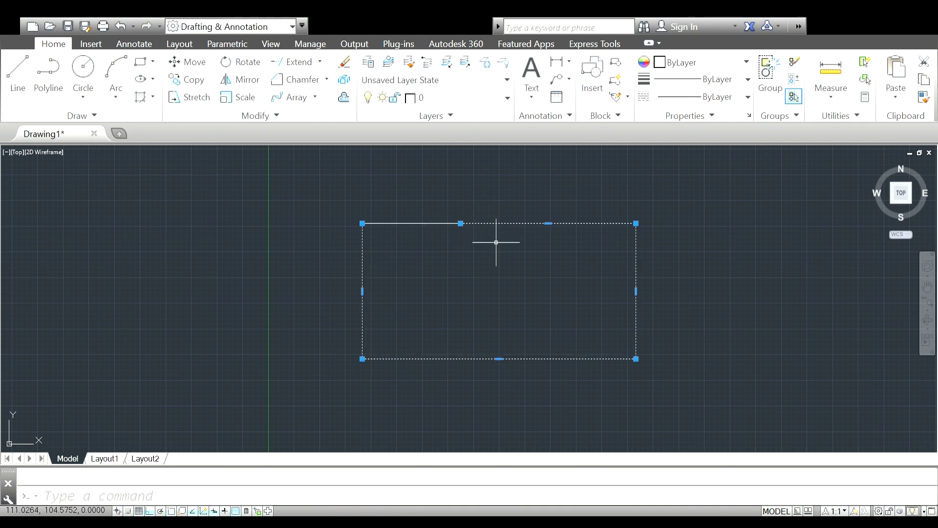
left_click(436, 227)
left_click(444, 243)
left_click(453, 265)
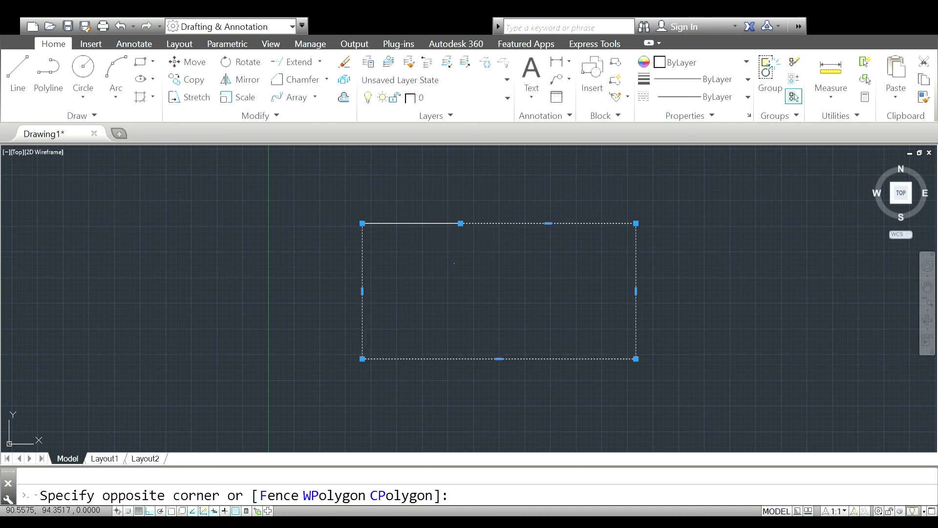
key("Escape")
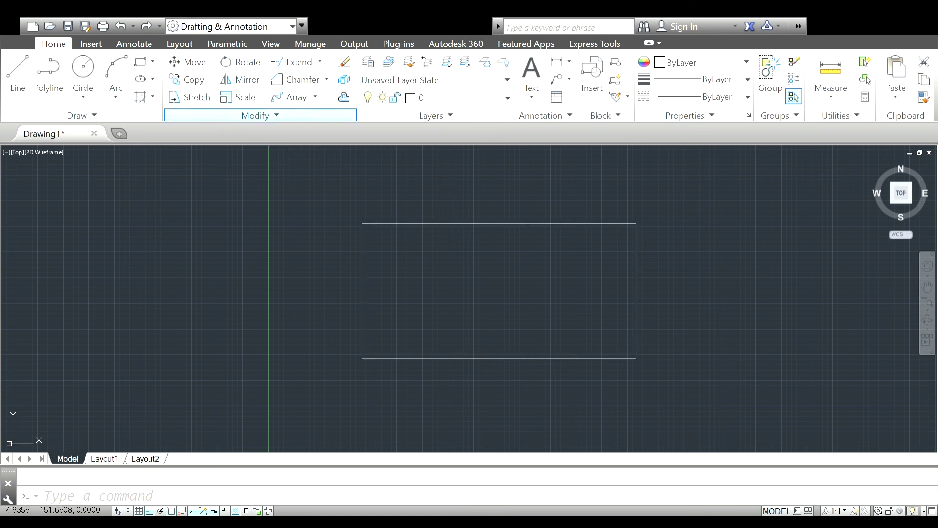
- Break the top edge from a point to the top-right corner, then undo the break
type("br")
key("Return")
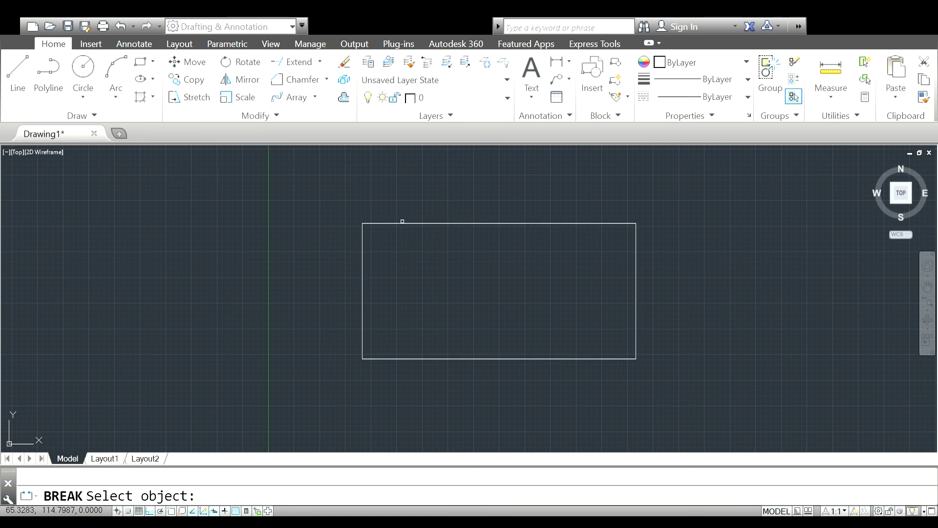
left_click(452, 223)
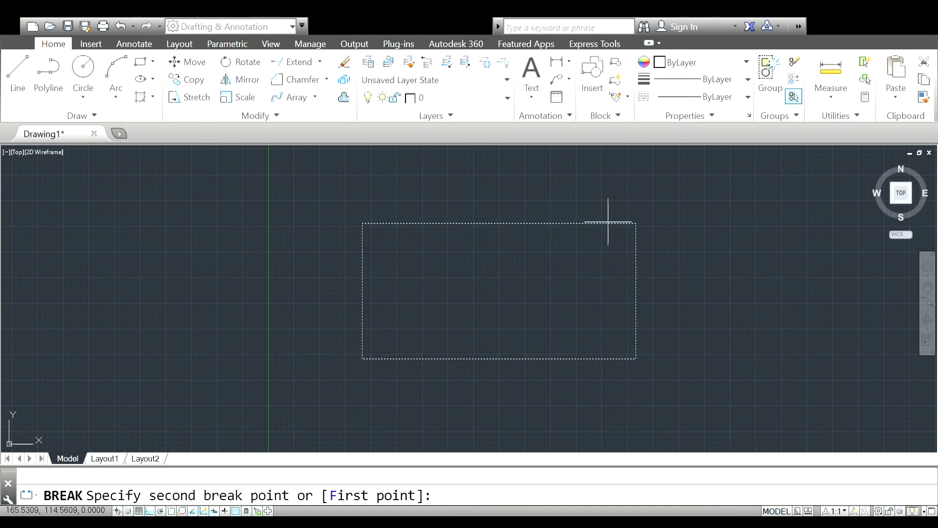
left_click(638, 223)
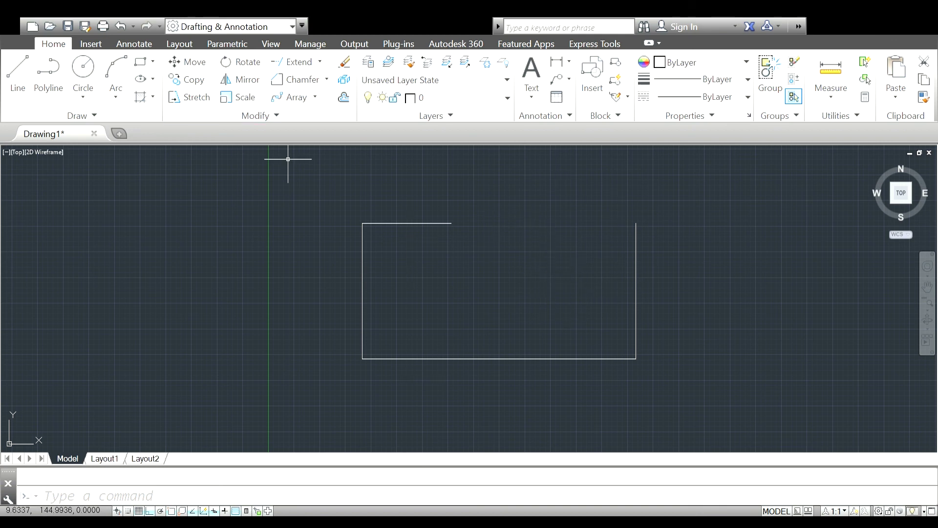
key("ctrl+z")
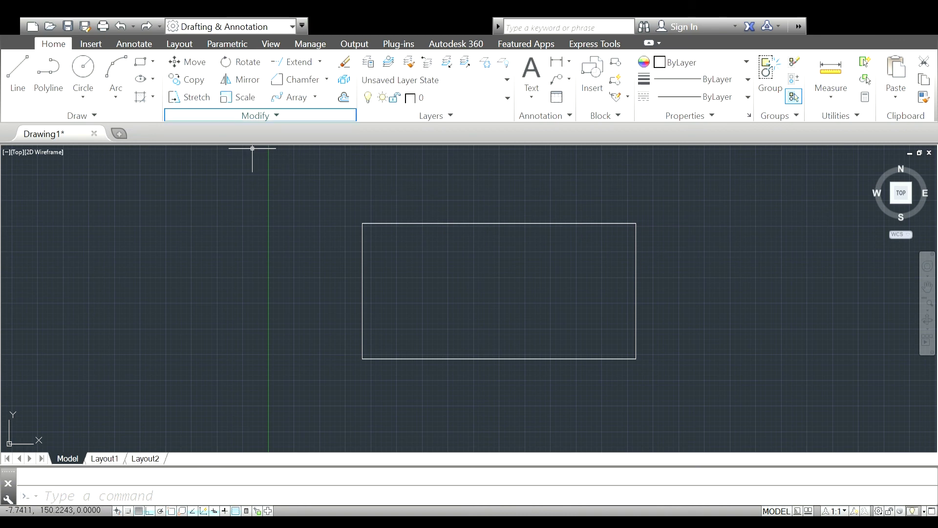
- Break the rectangle's top edge again at a single point and try selecting the rectangle
type("br")
key("Return")
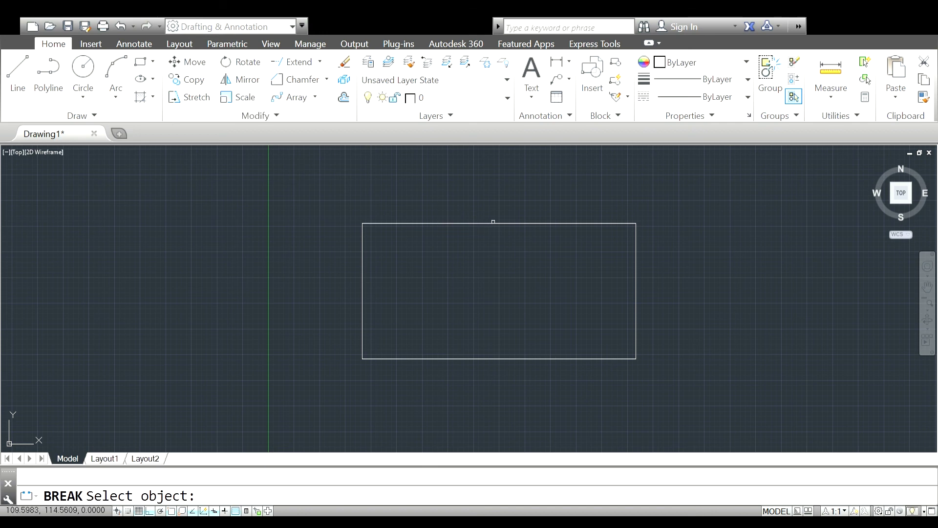
left_click(516, 223)
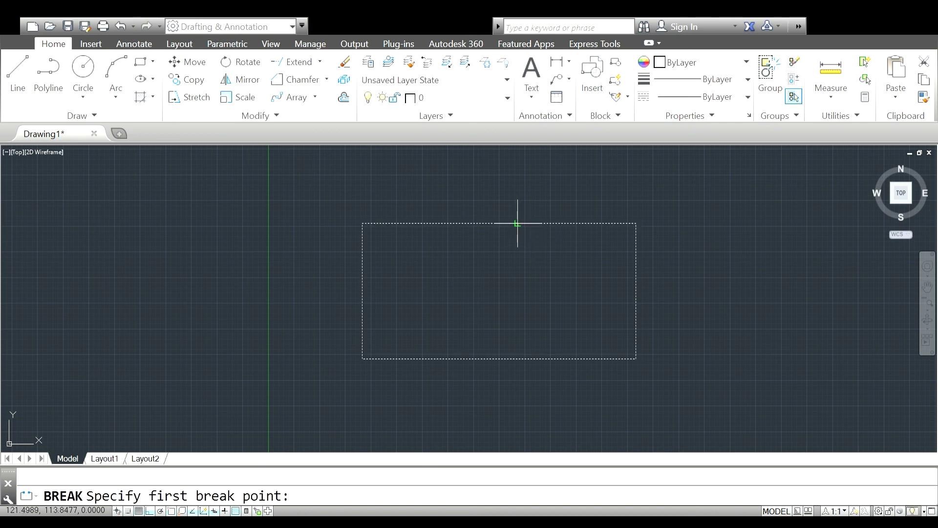
left_click(518, 223)
left_click(532, 226)
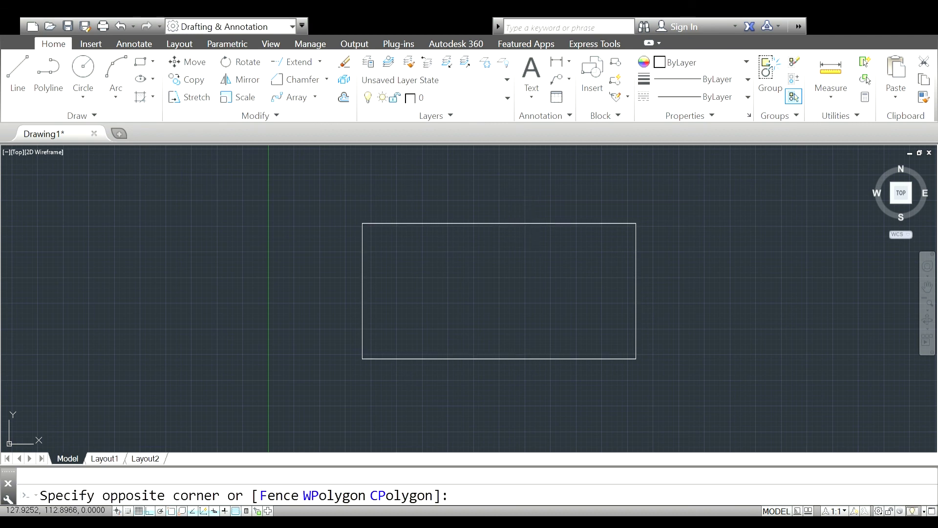
left_click(495, 224)
left_click(542, 247)
left_click(486, 205)
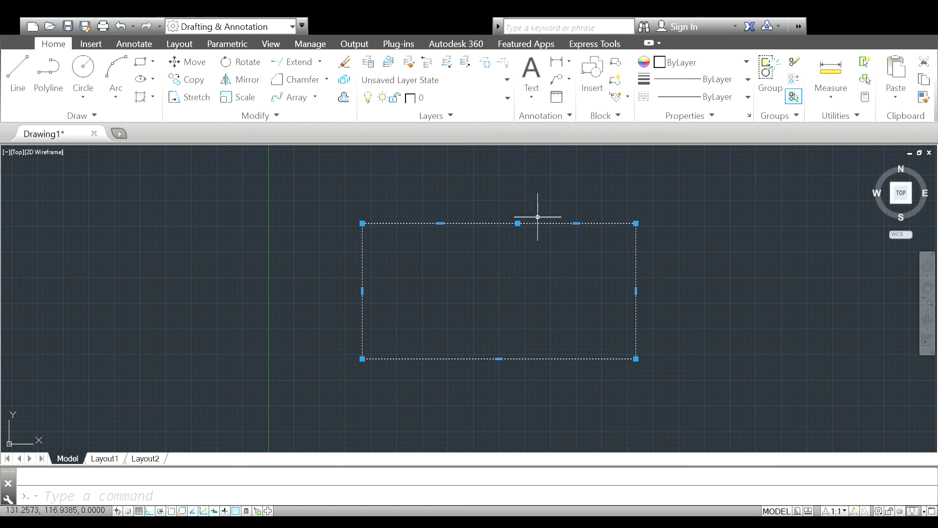
- Open and close the Plot dialog, then crossing-select the rectangle and delete it
left_click(219, 203)
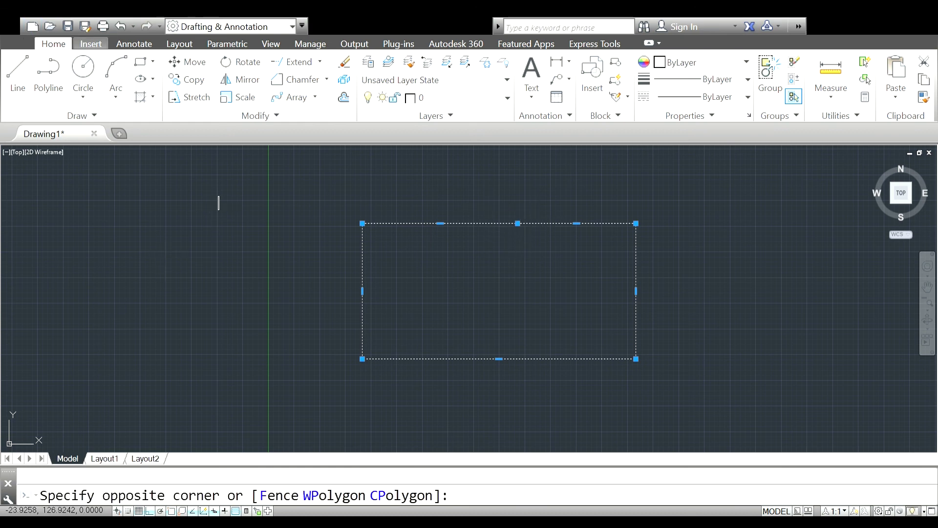
key("ctrl+p")
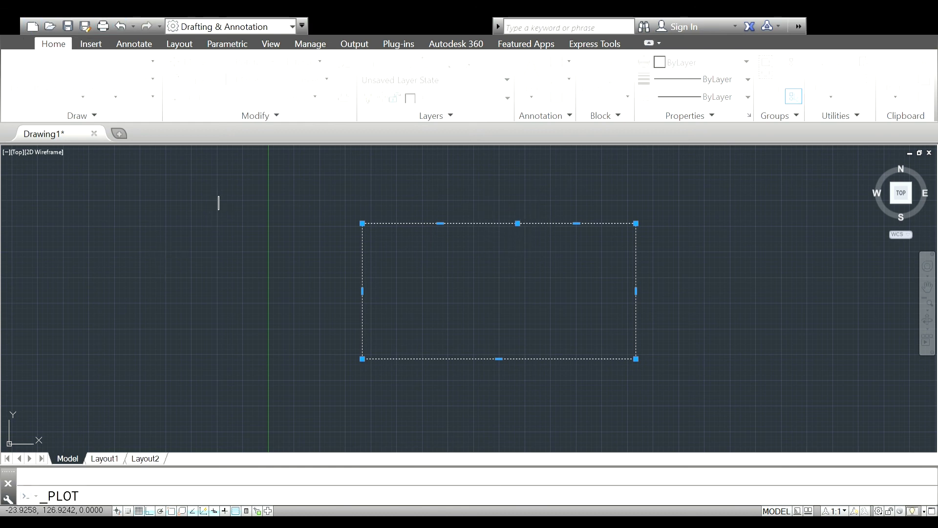
key("Escape")
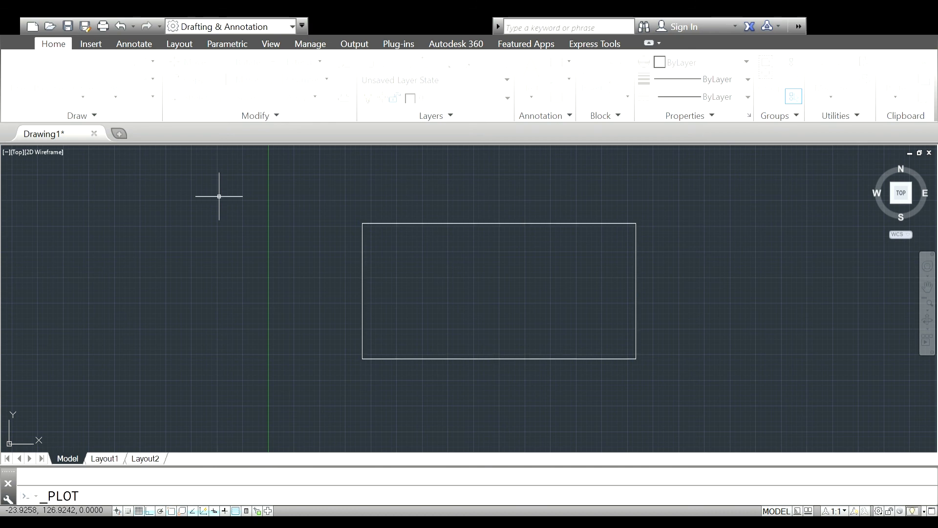
left_click(102, 26)
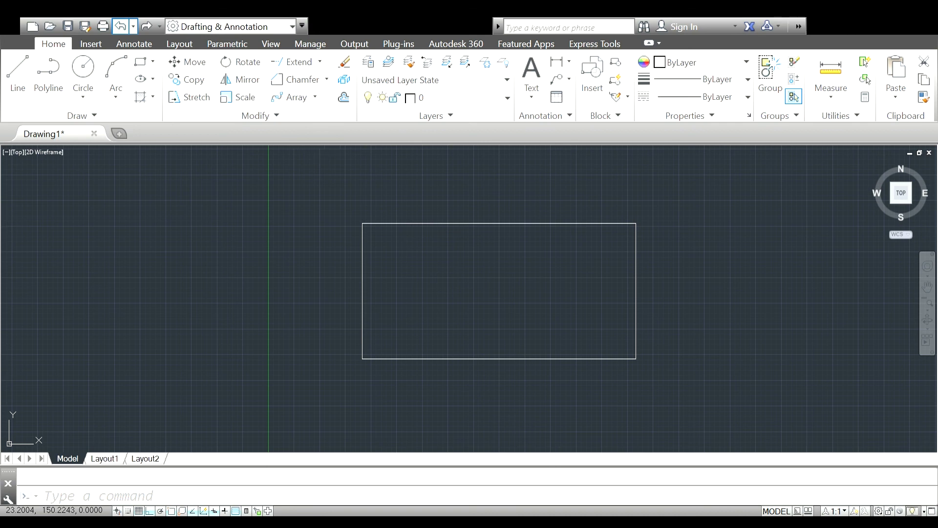
left_click(696, 210)
left_click(295, 409)
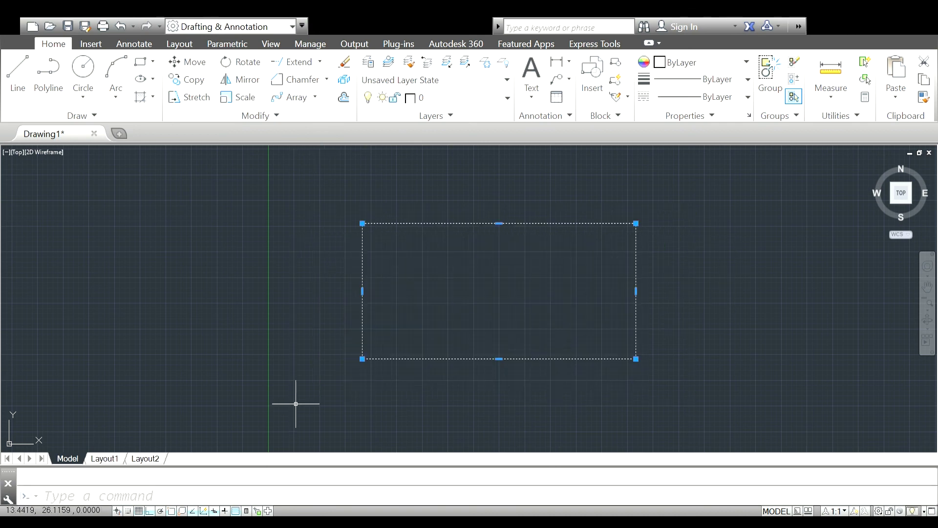
key("Delete")
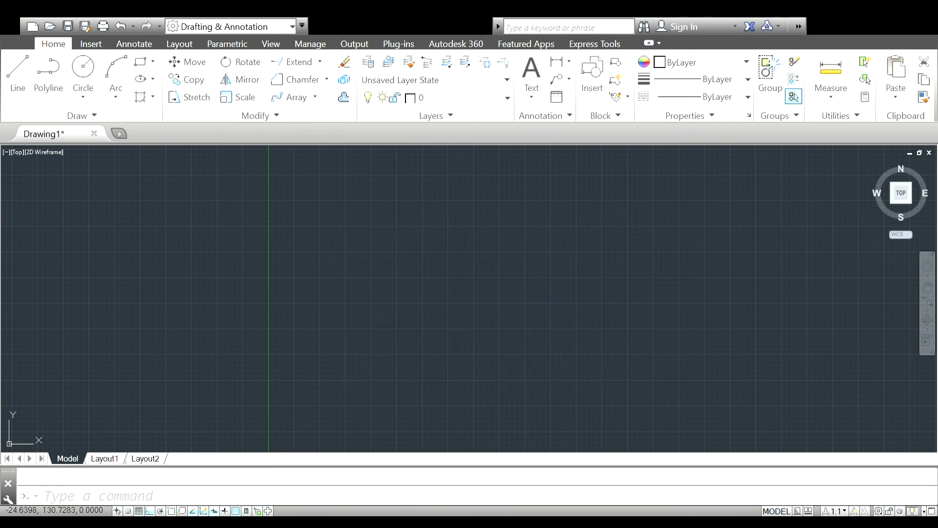
- Draw a wide rectangle right of centre on the empty canvas
left_click(141, 62)
left_click(391, 216)
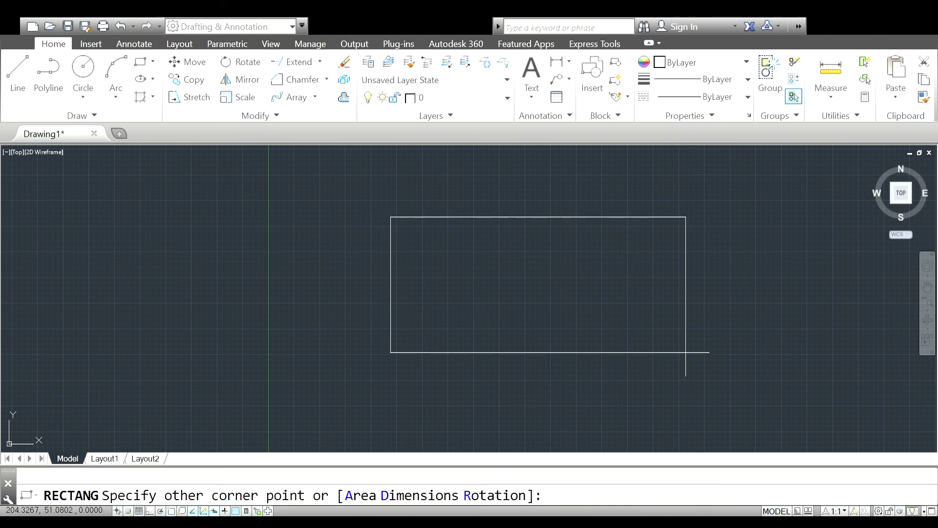
left_click(720, 352)
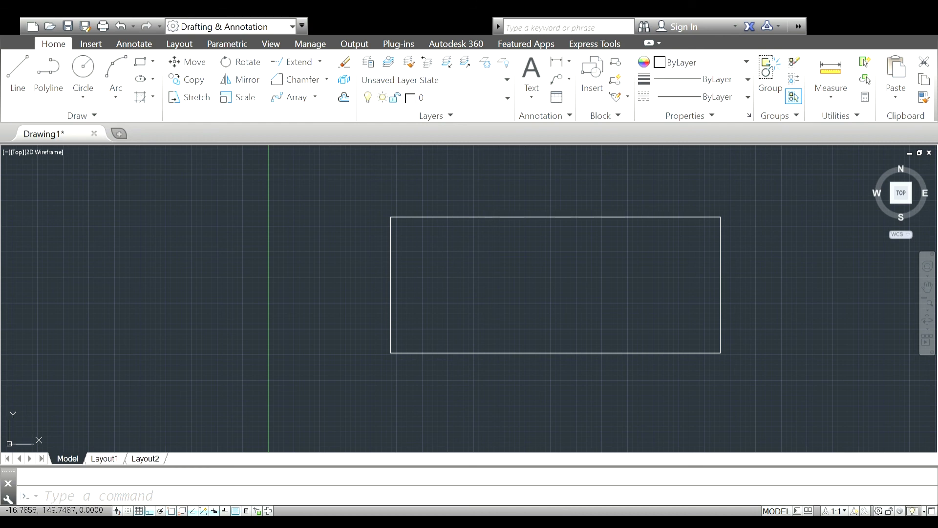
- Start a BREAK on the rectangle's top edge, then cancel it
type("br")
key("Return")
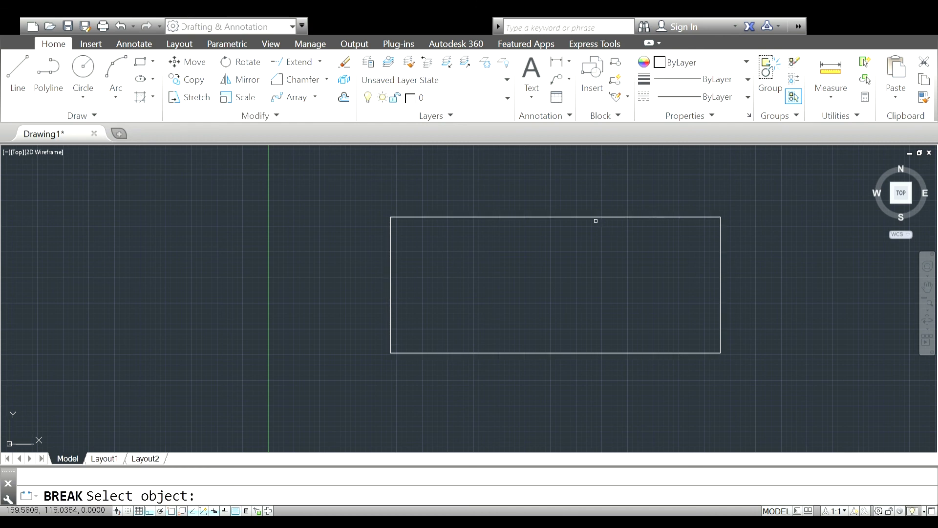
left_click(587, 218)
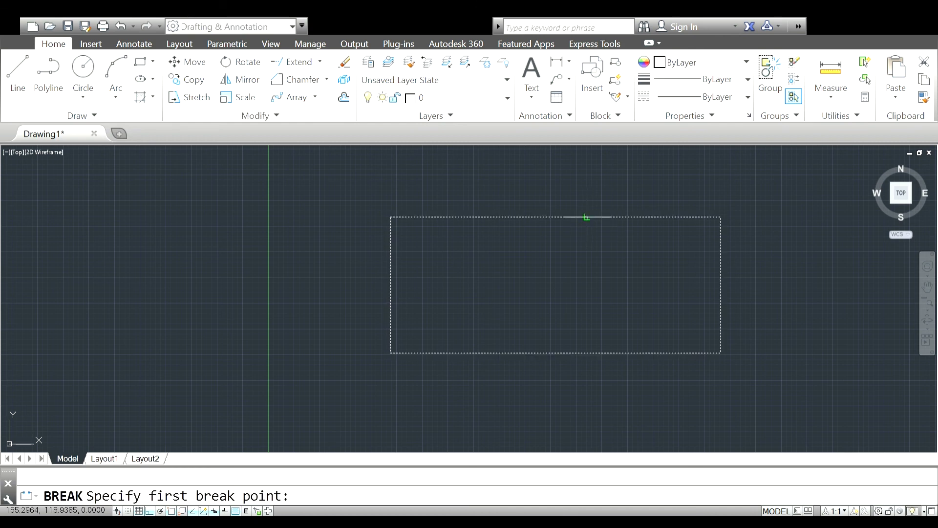
key("Escape")
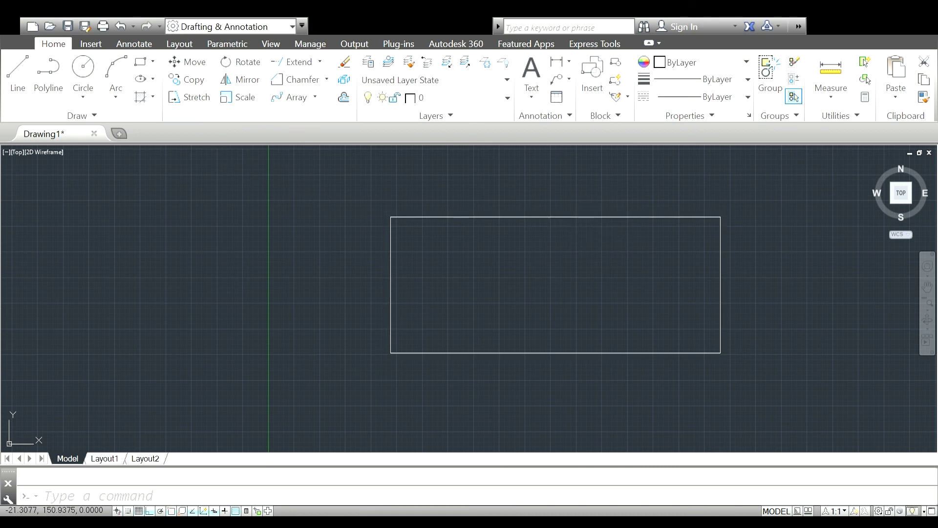
- Run JOIN on the rectangle, selecting its pieces with a crossing window
type("join")
key("Return")
left_click(758, 201)
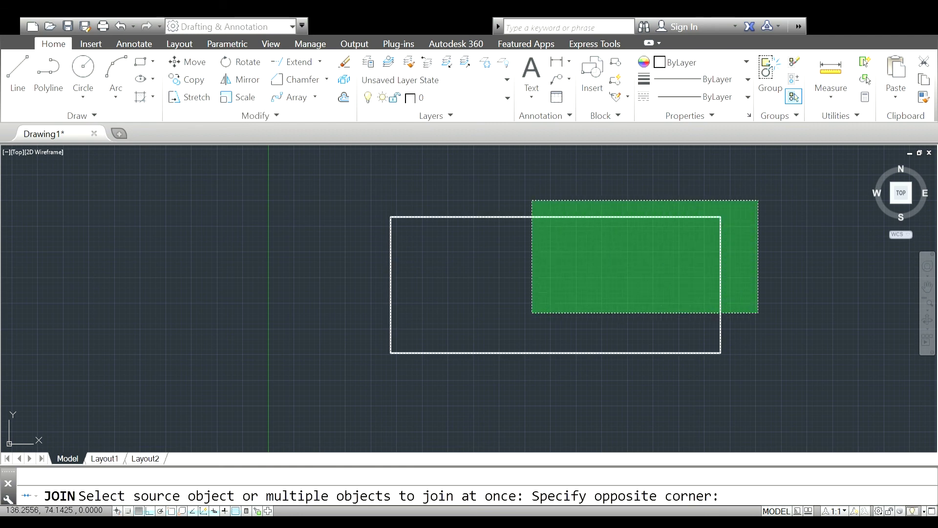
left_click(303, 390)
key("Return")
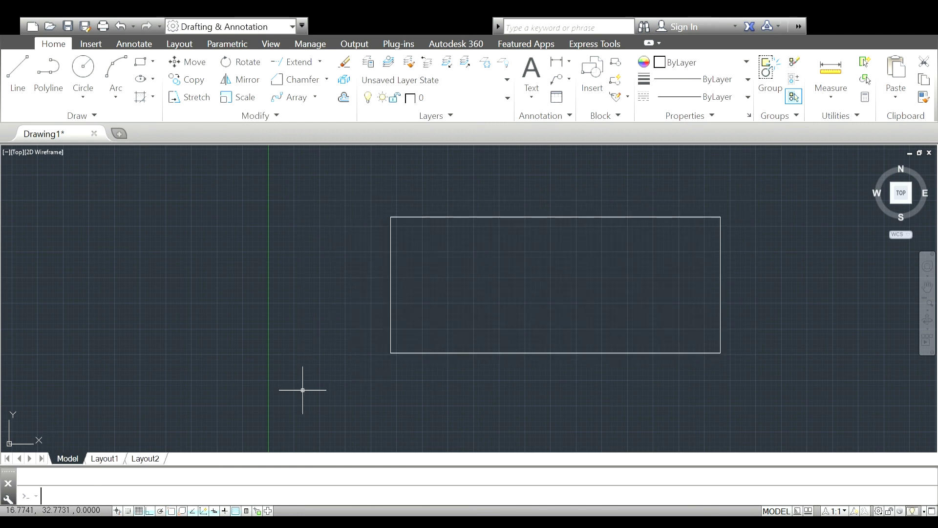